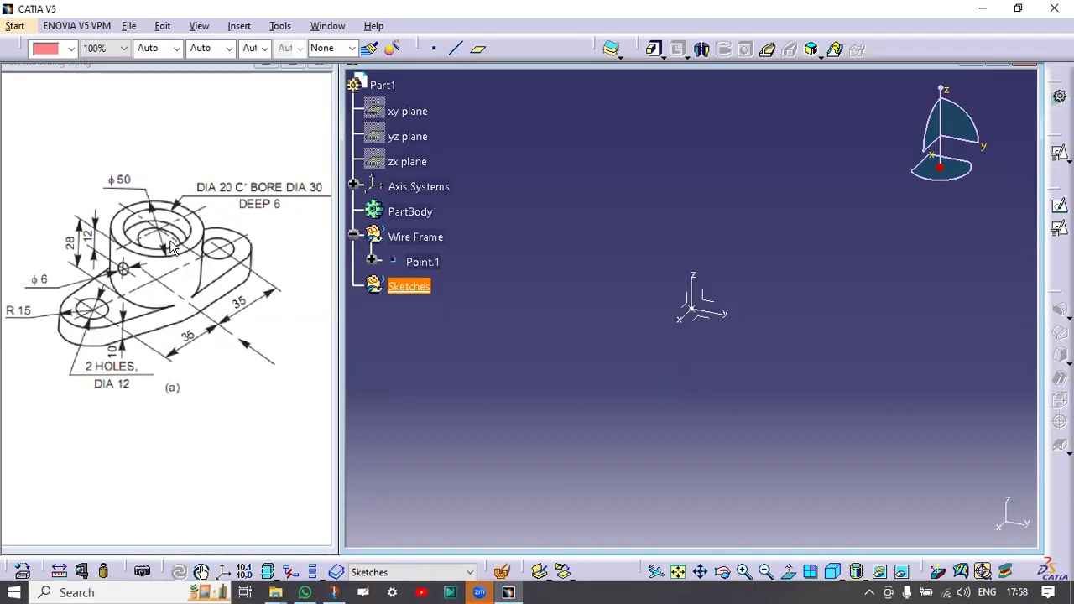
- Start a positioned sketch on the xy plane of the absolute axis system, with its origin set as the projection point of Point.1
click(501, 237)
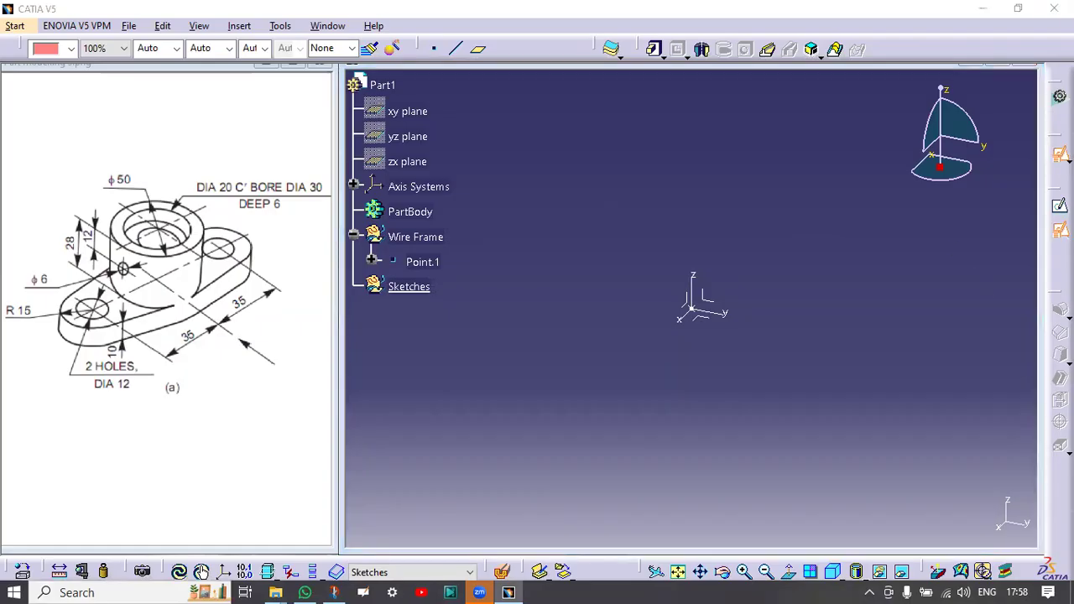
click(705, 320)
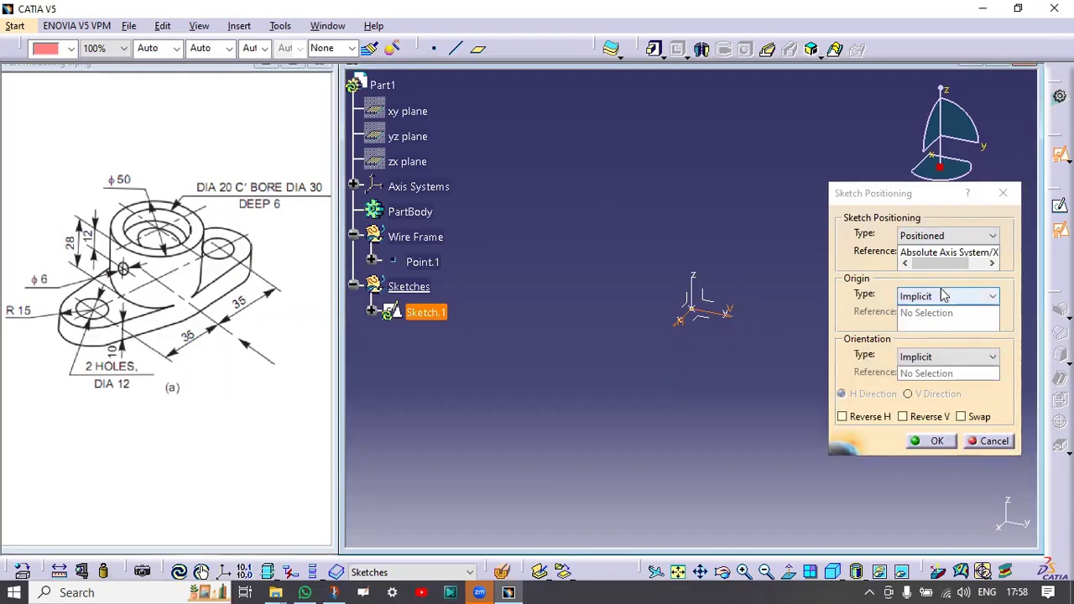
click(940, 295)
click(923, 332)
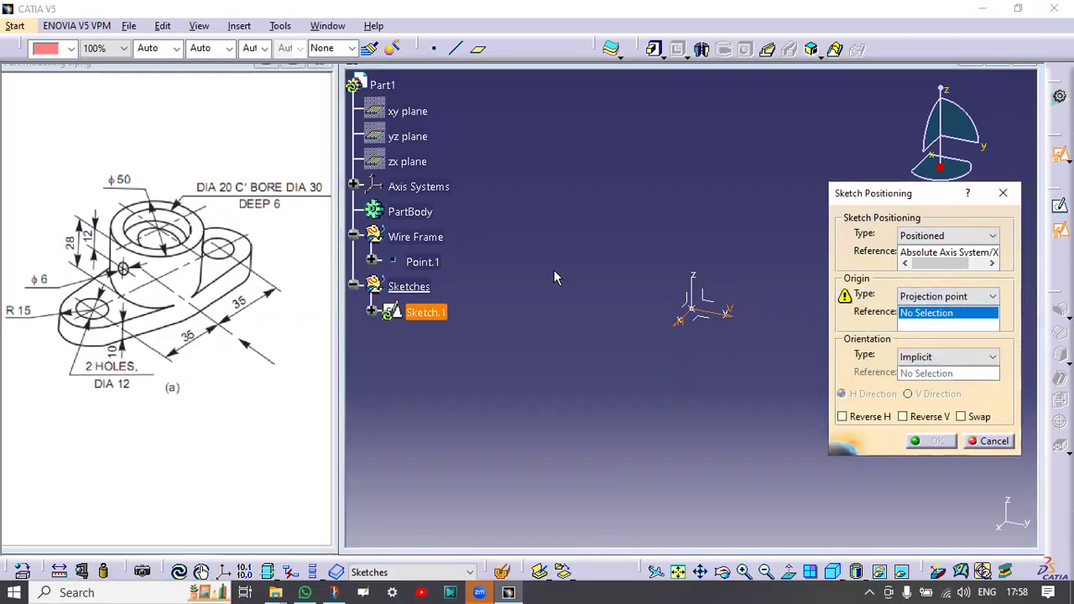
click(428, 262)
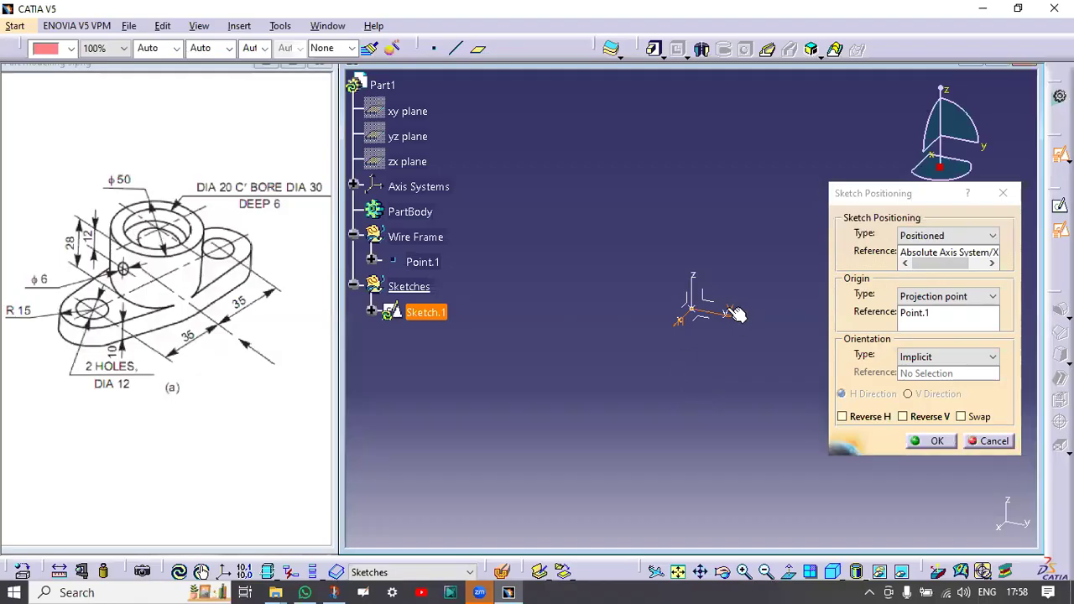
- Try the Swap, Reverse V and Reverse H options on the sketch's axis orientation
click(967, 418)
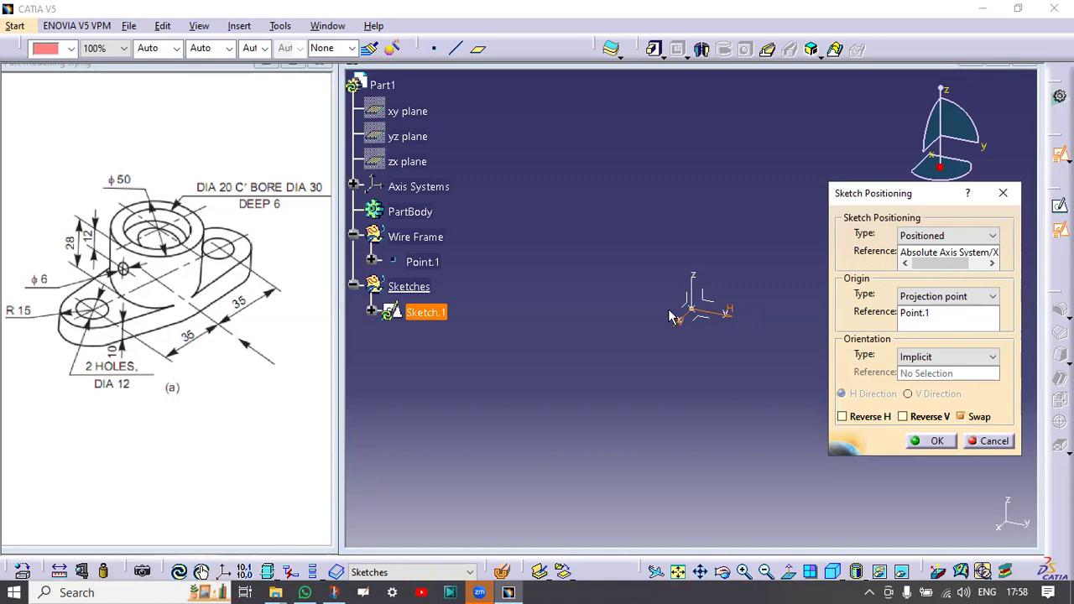
click(969, 417)
drag(877, 198, 804, 124)
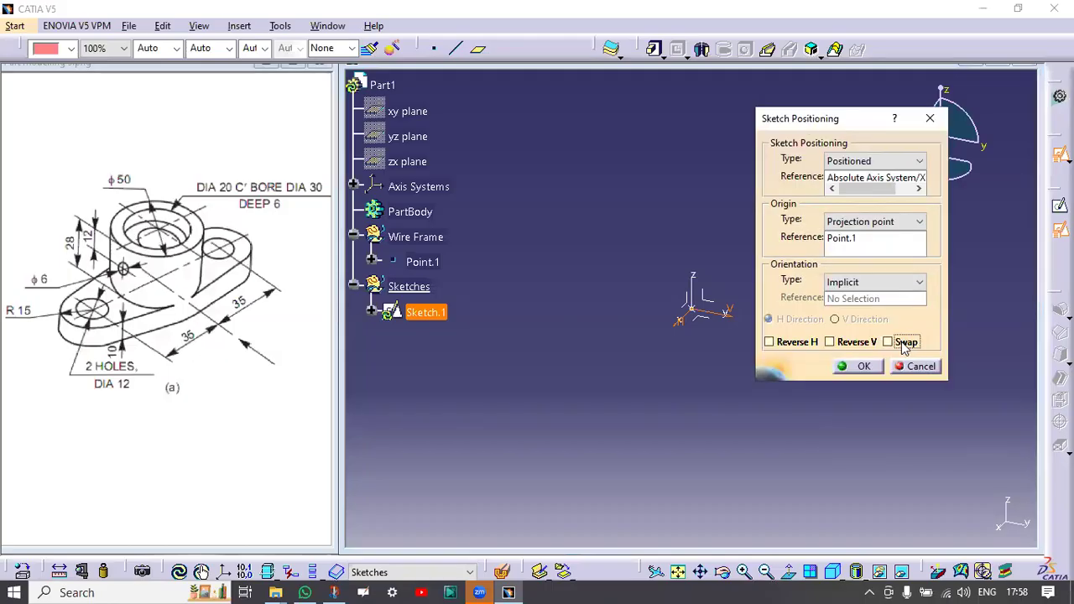
click(855, 343)
click(855, 344)
click(855, 345)
click(798, 344)
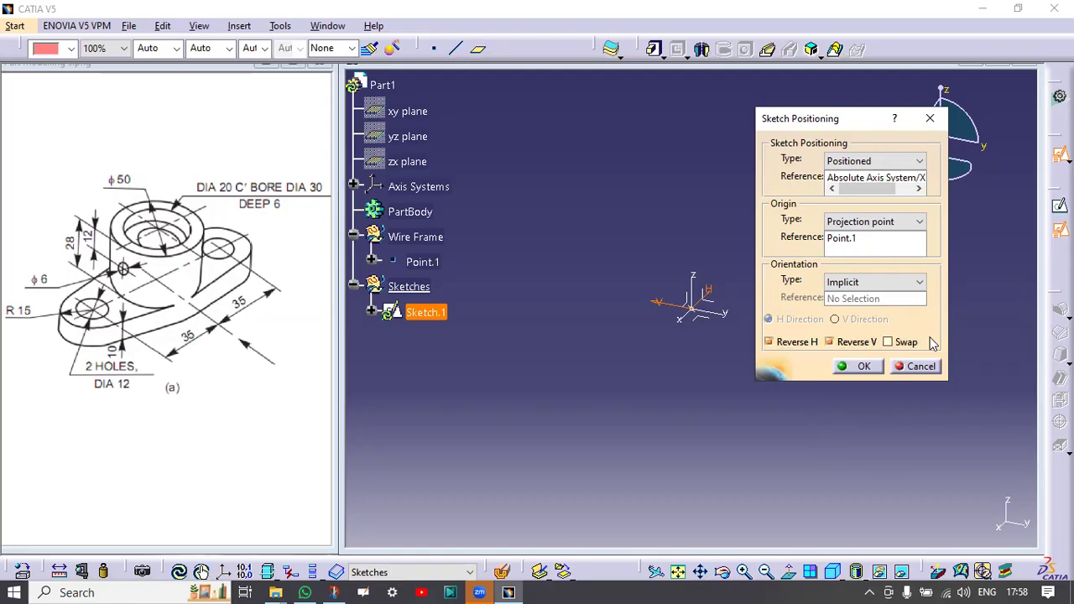
click(849, 350)
click(848, 351)
click(793, 343)
- Swap the sketch's H and V axes, reverse the V direction, and accept the sketch positioning
click(900, 345)
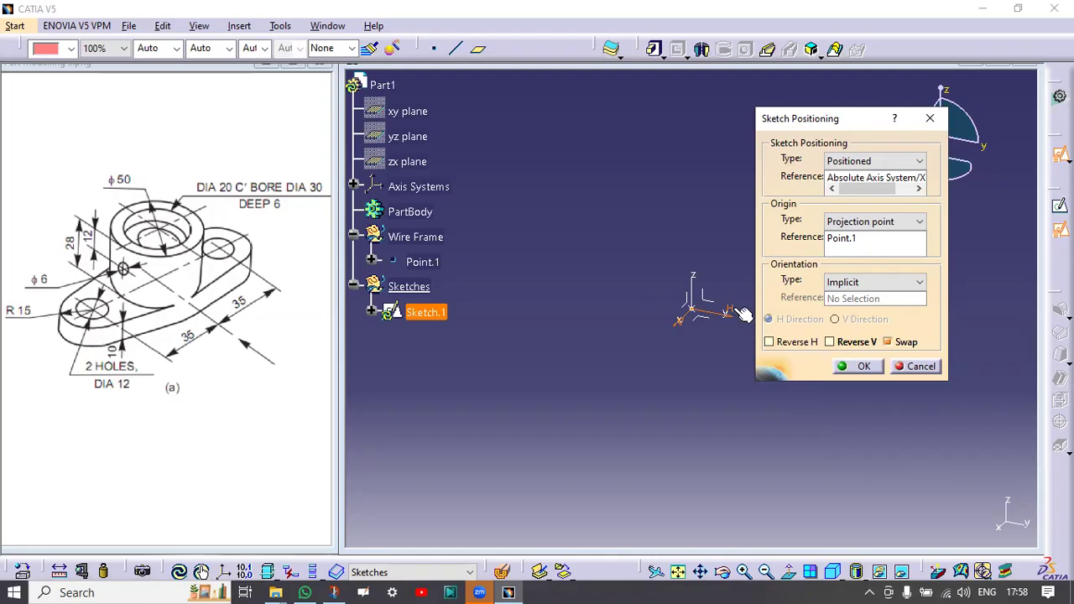
click(856, 346)
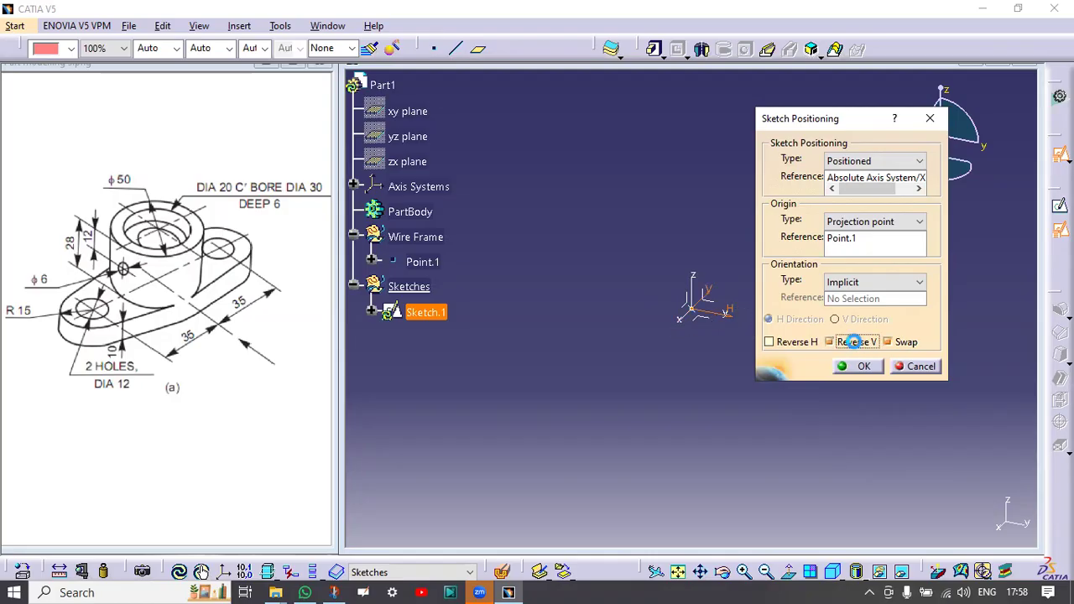
click(862, 370)
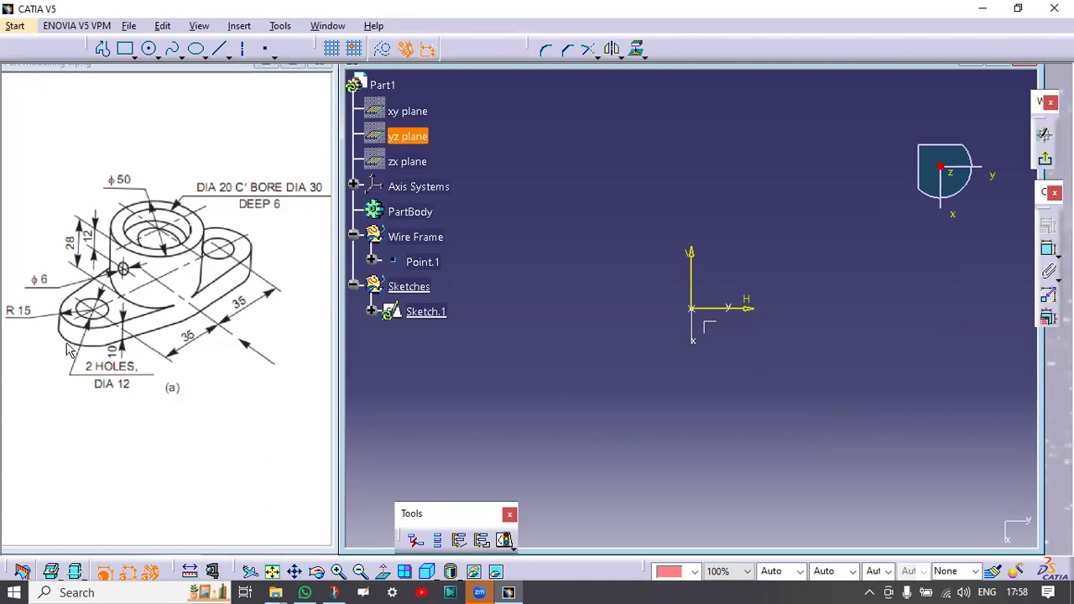
click(13, 308)
click(641, 137)
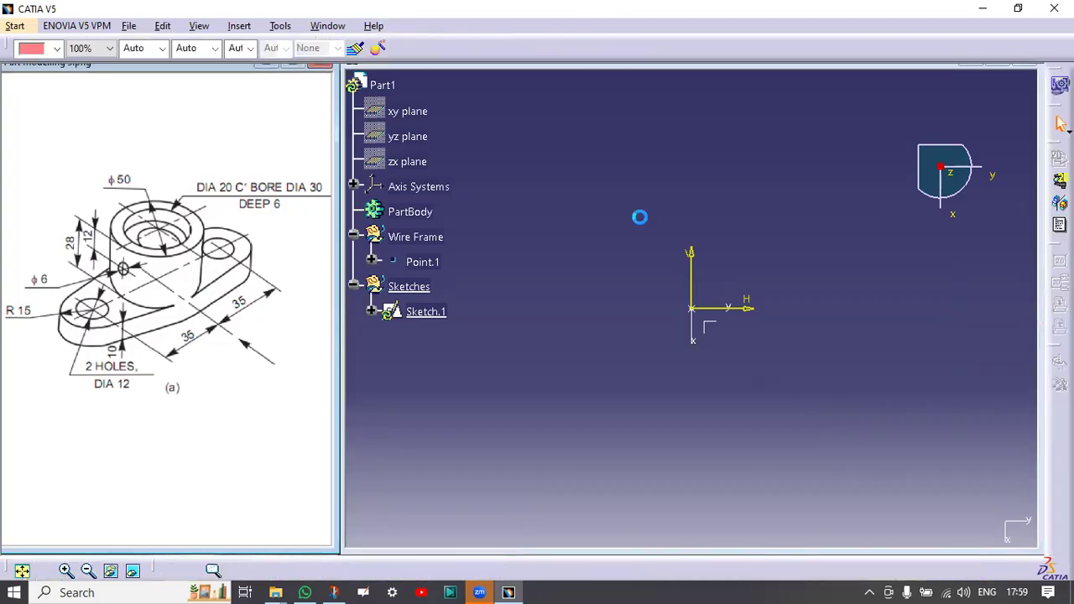
key(ctrl+2)
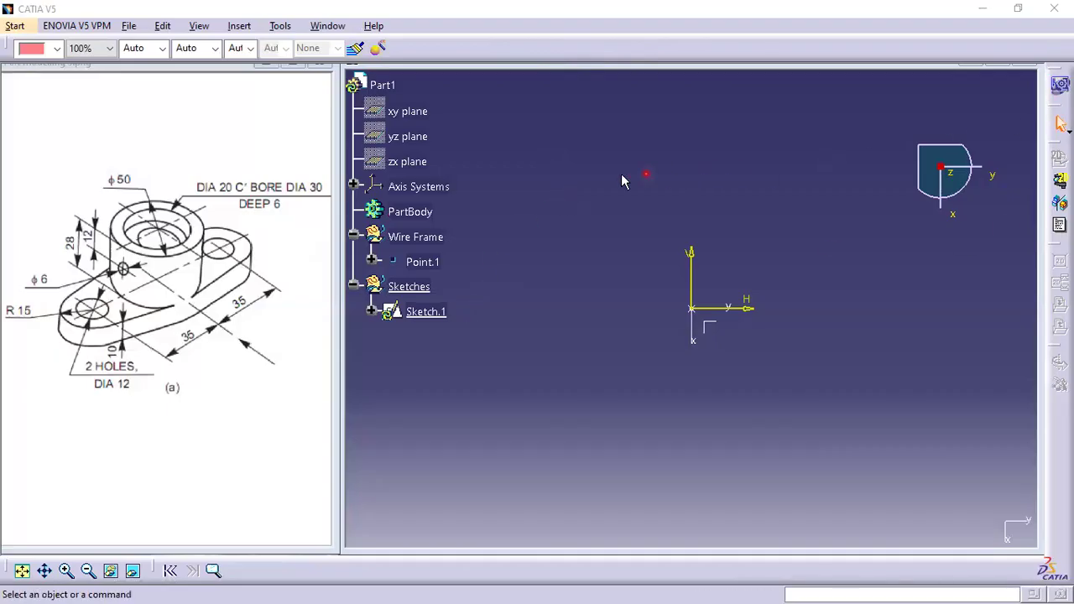
- Return to editing Sketch.1 and draw a circle centred on the origin, about 90 mm in diameter
double_click(427, 314)
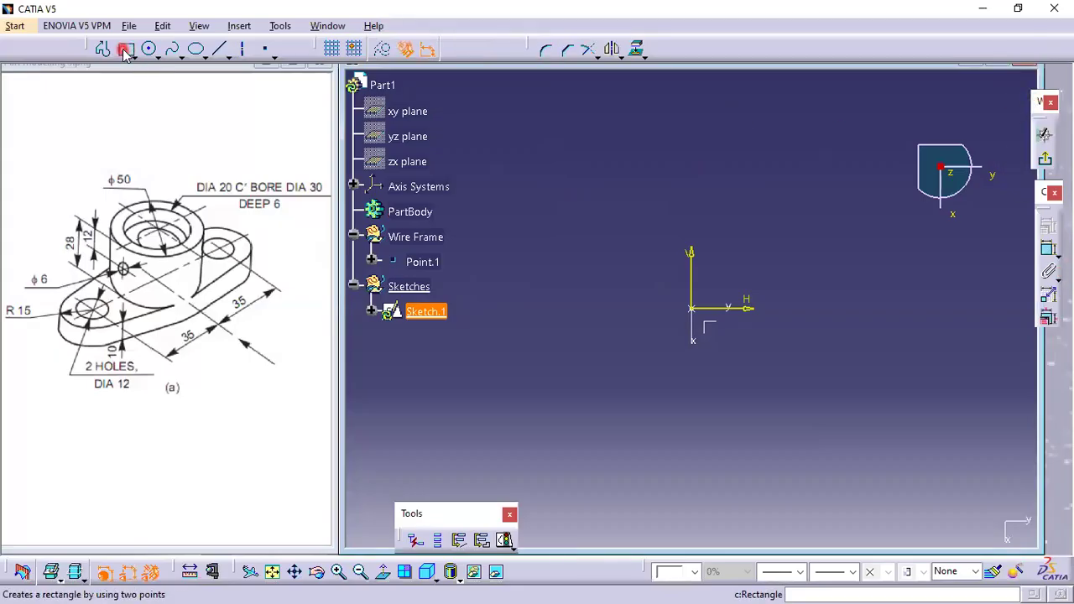
click(150, 48)
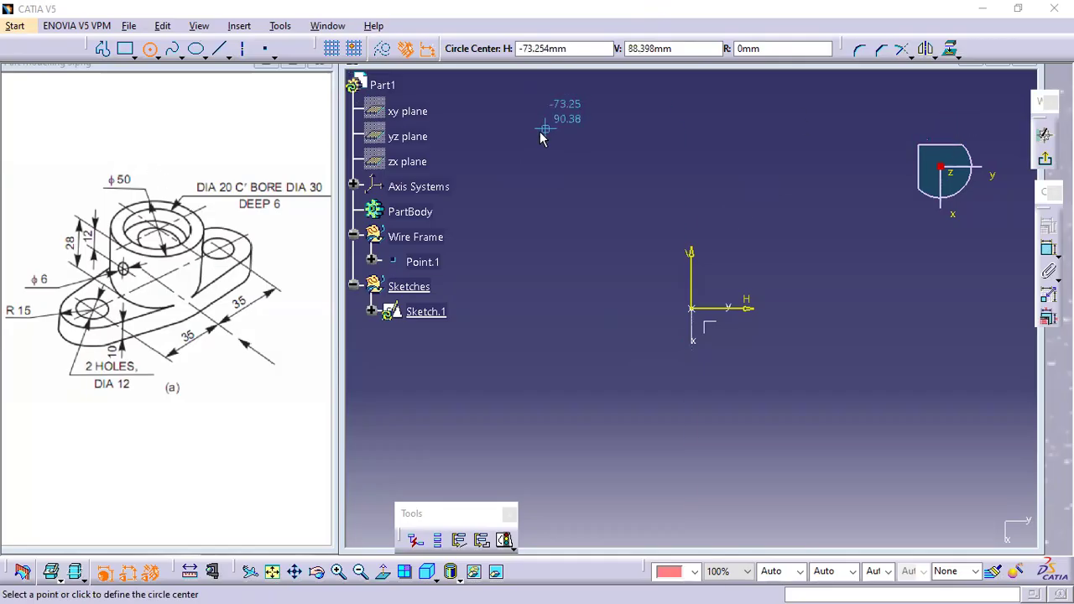
click(151, 53)
click(151, 53)
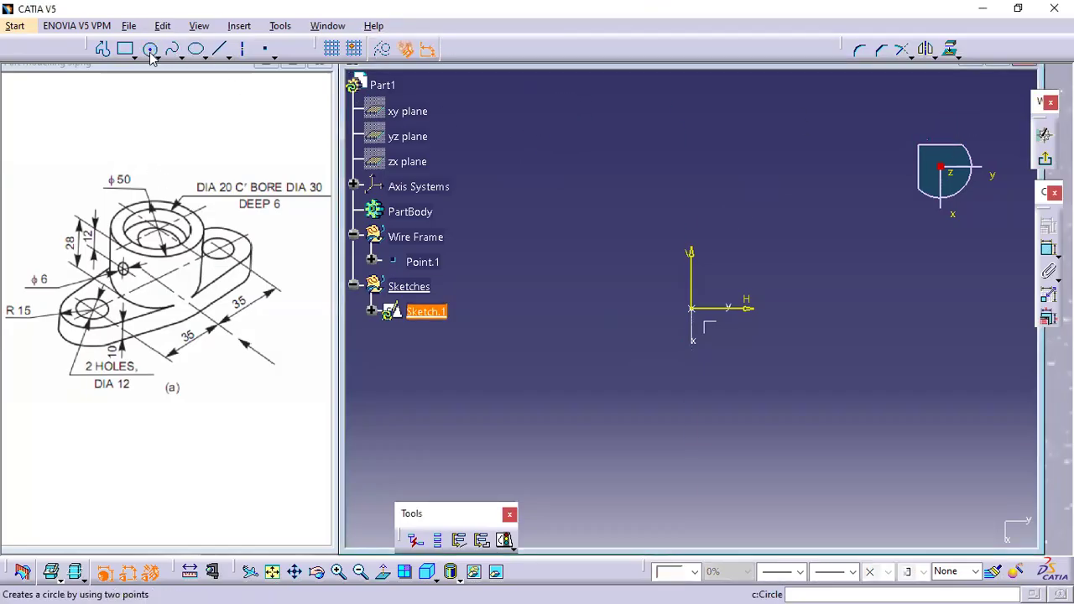
click(151, 53)
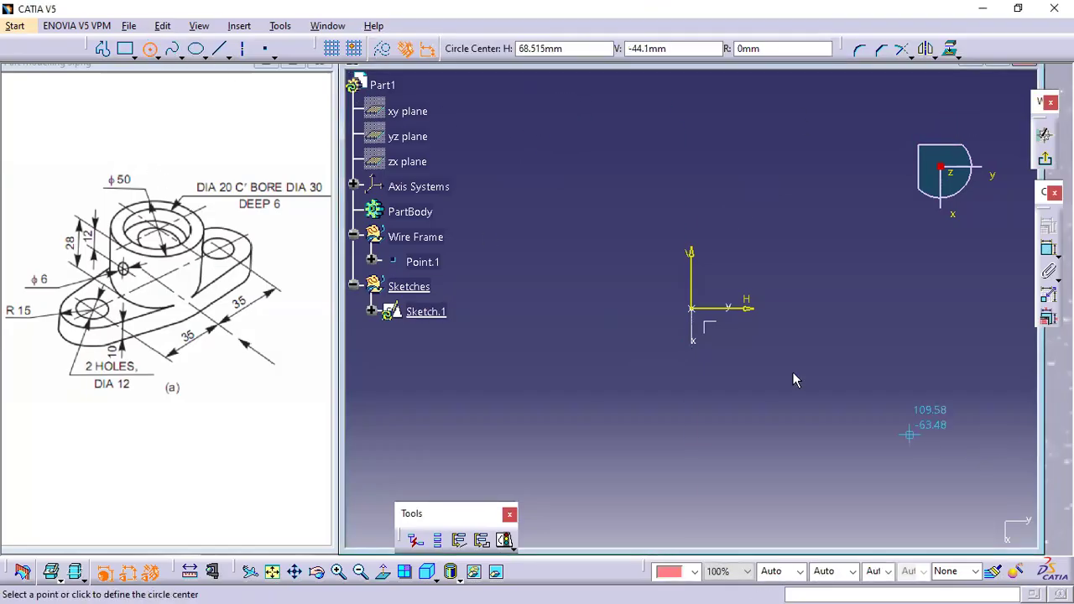
click(694, 308)
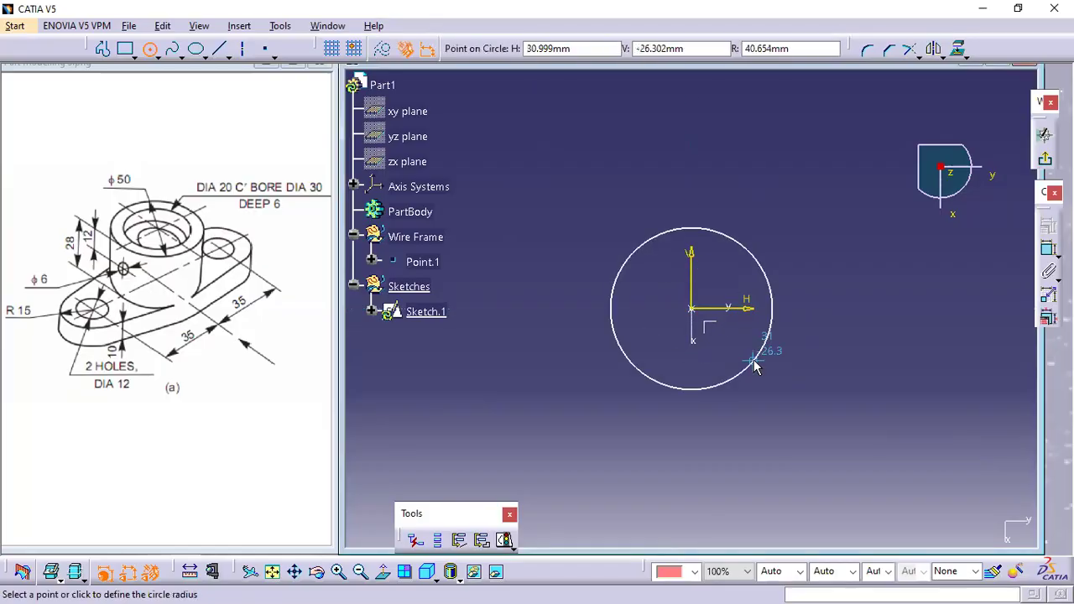
click(757, 372)
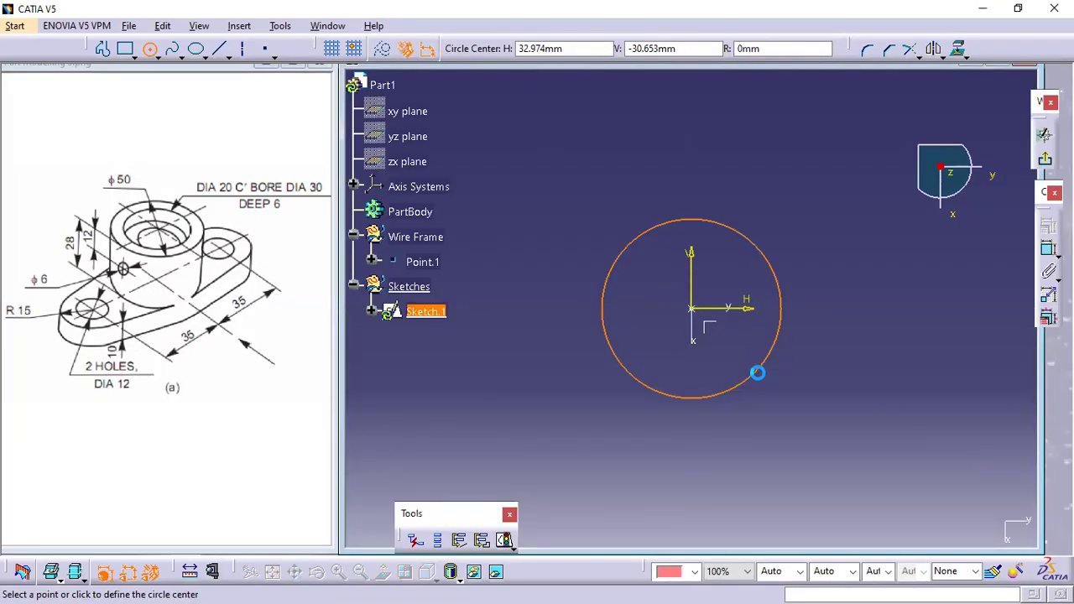
- Draw a second circle about 35 mm in diameter, centred on the positive H axis about 102 mm from the origin
click(896, 310)
click(907, 343)
click(884, 432)
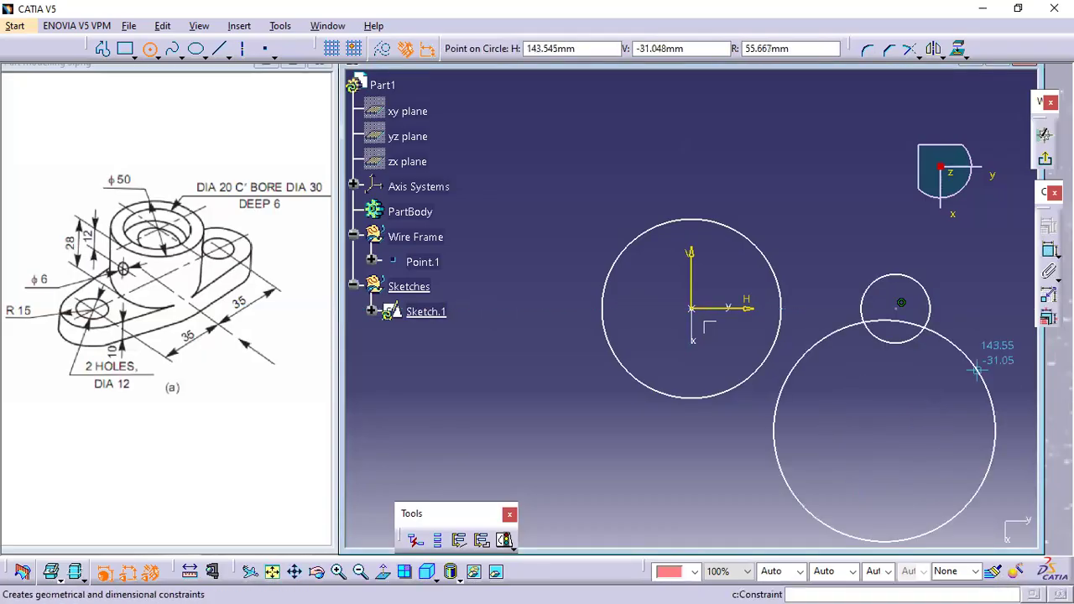
- Dimension the circle at the origin with a diameter of 50 mm
click(1047, 251)
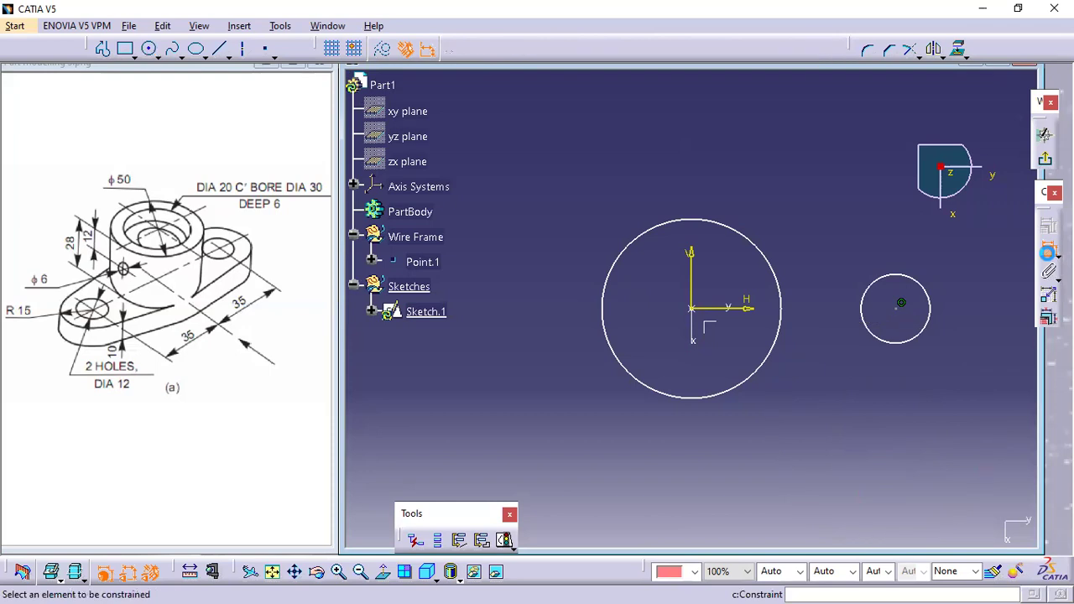
click(642, 241)
click(606, 185)
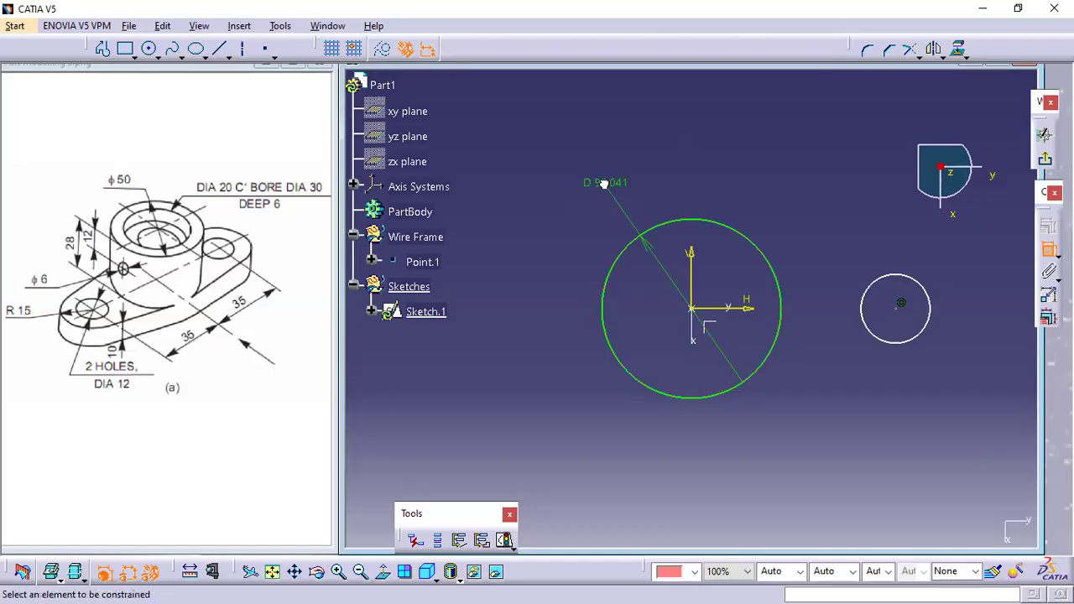
double_click(602, 182)
text(30)
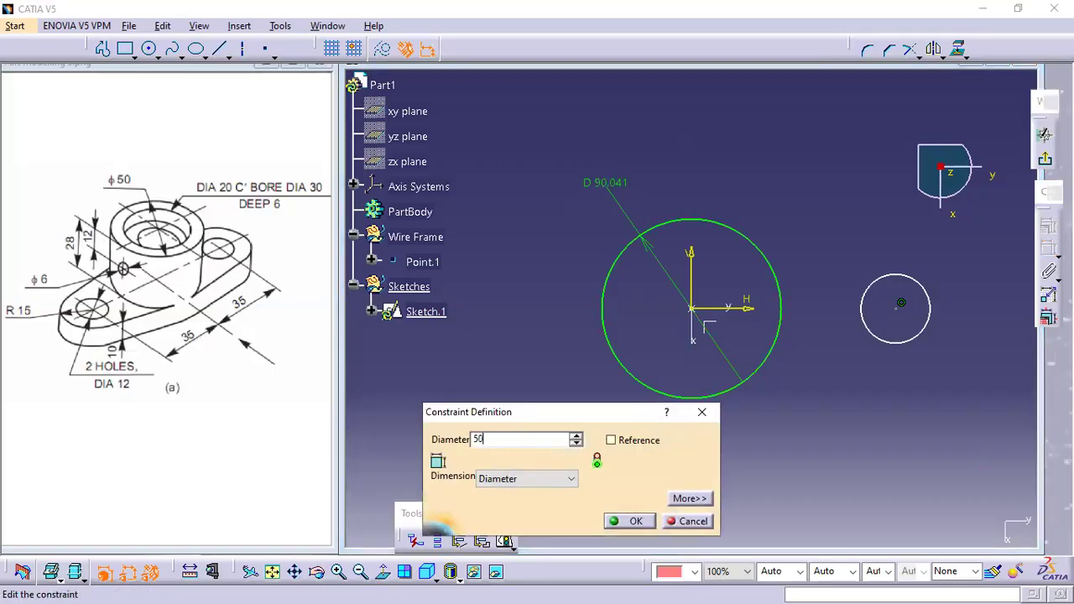
key(Return)
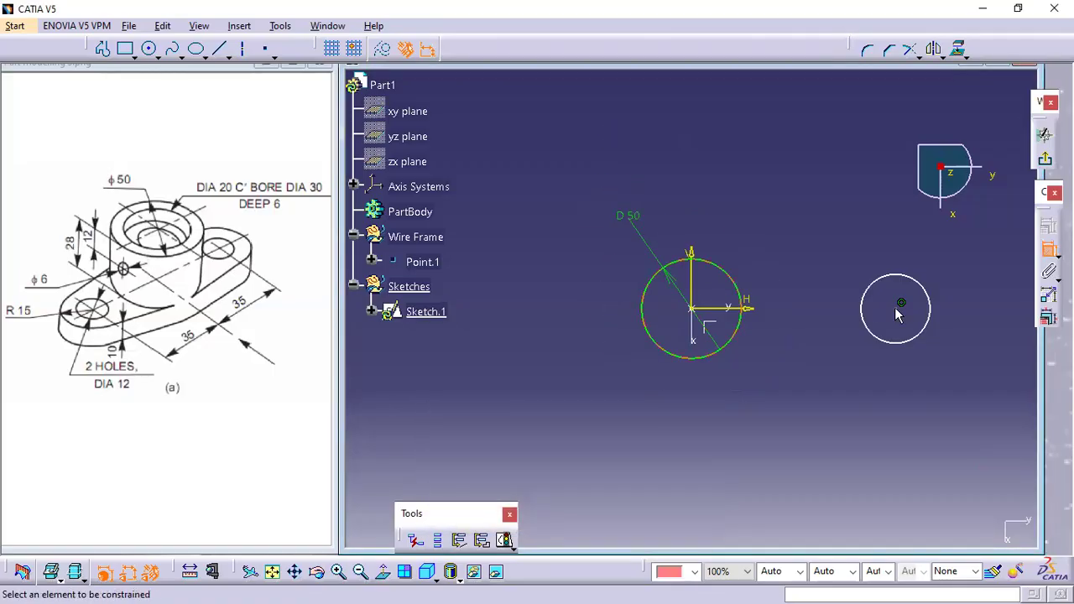
- Dimension the small circle on the H axis as a radius of 15 mm instead of a diameter
click(892, 277)
click(874, 226)
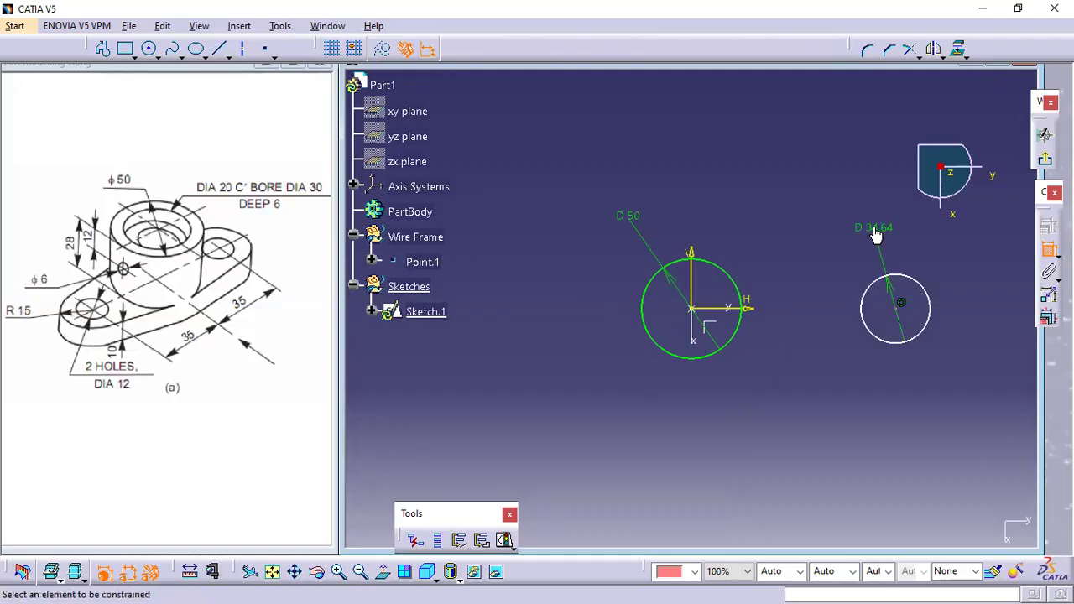
double_click(873, 228)
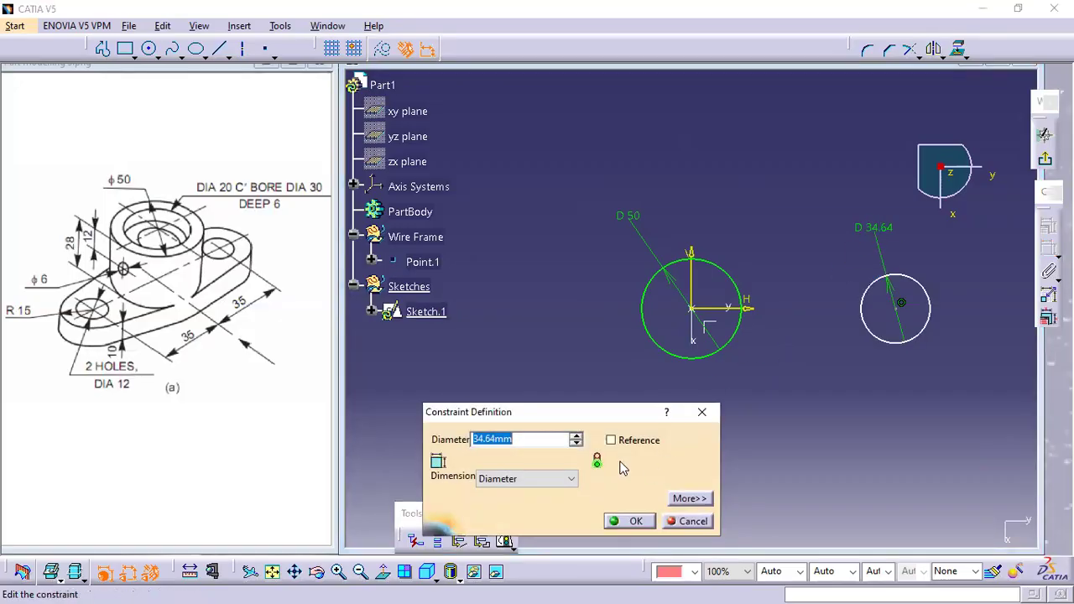
click(553, 479)
click(503, 492)
drag(526, 440, 393, 429)
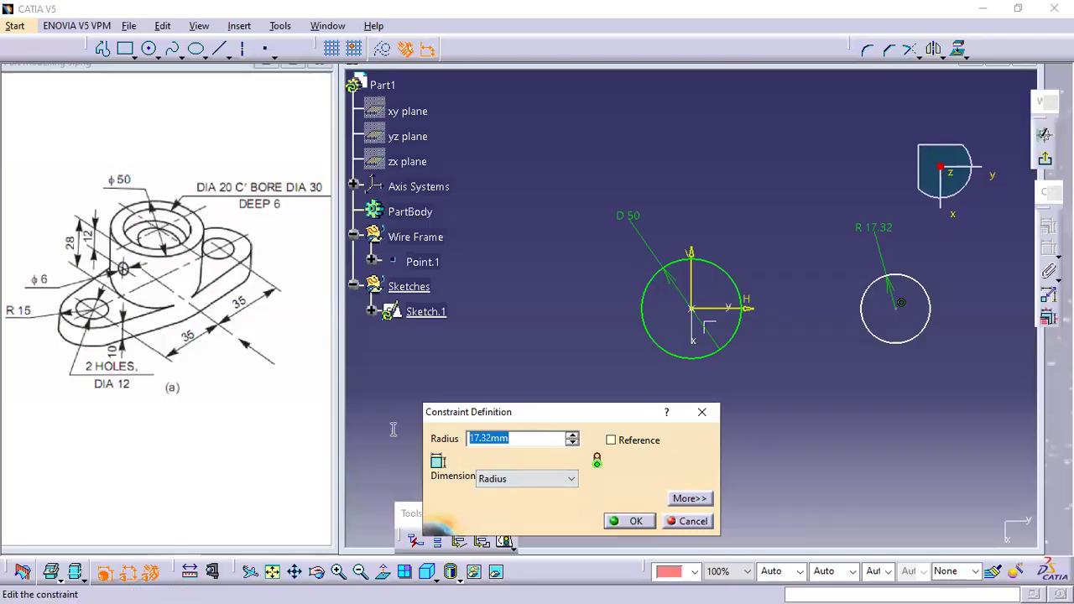
text(15mm)
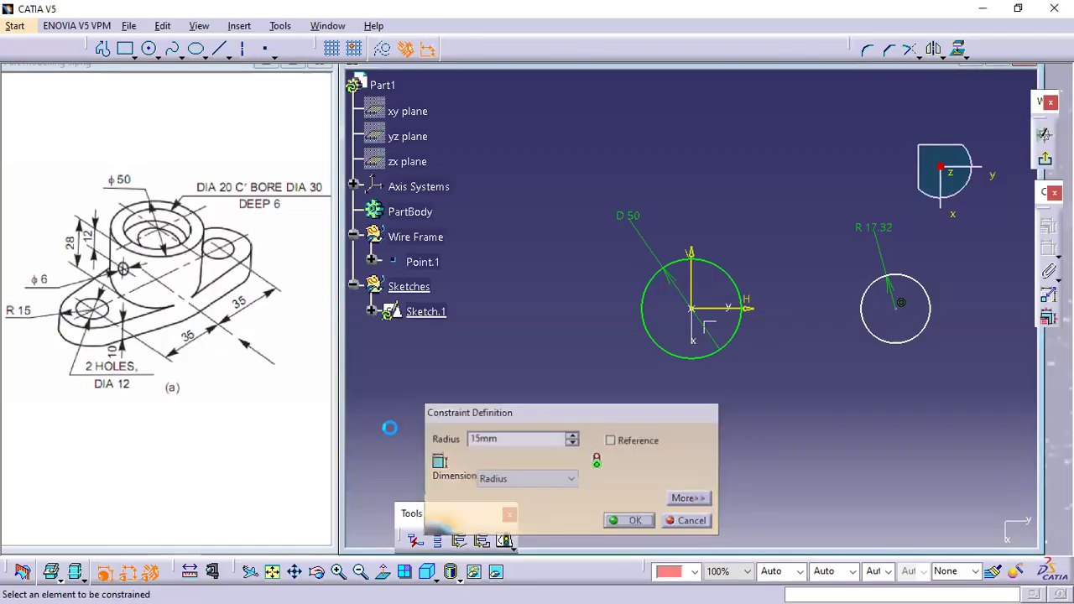
key(Return)
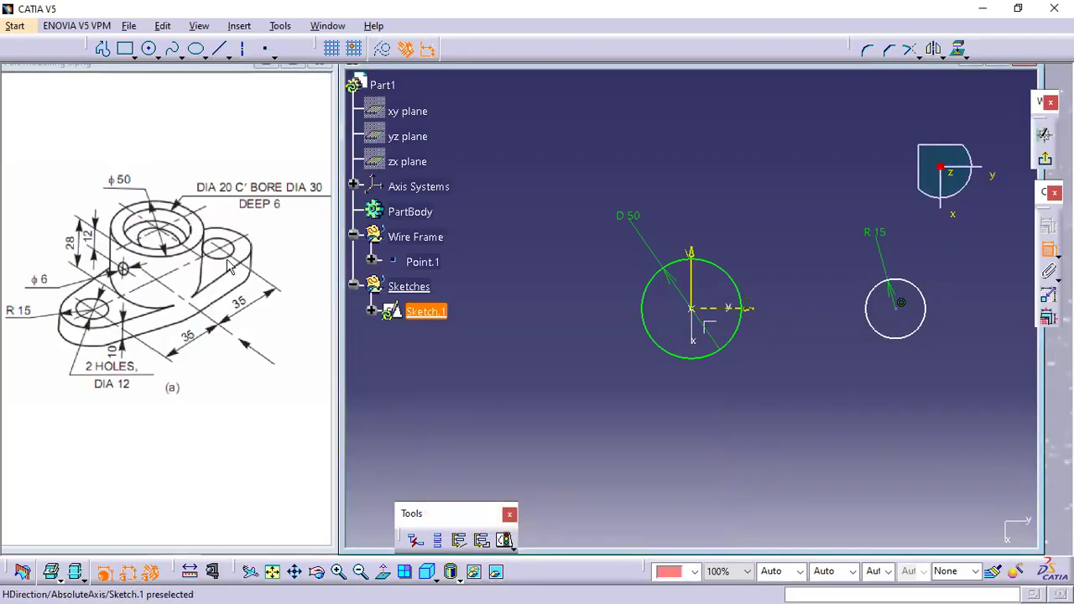
- Constrain the horizontal distance between the V axis and the small circle's centre to 15 mm
click(240, 299)
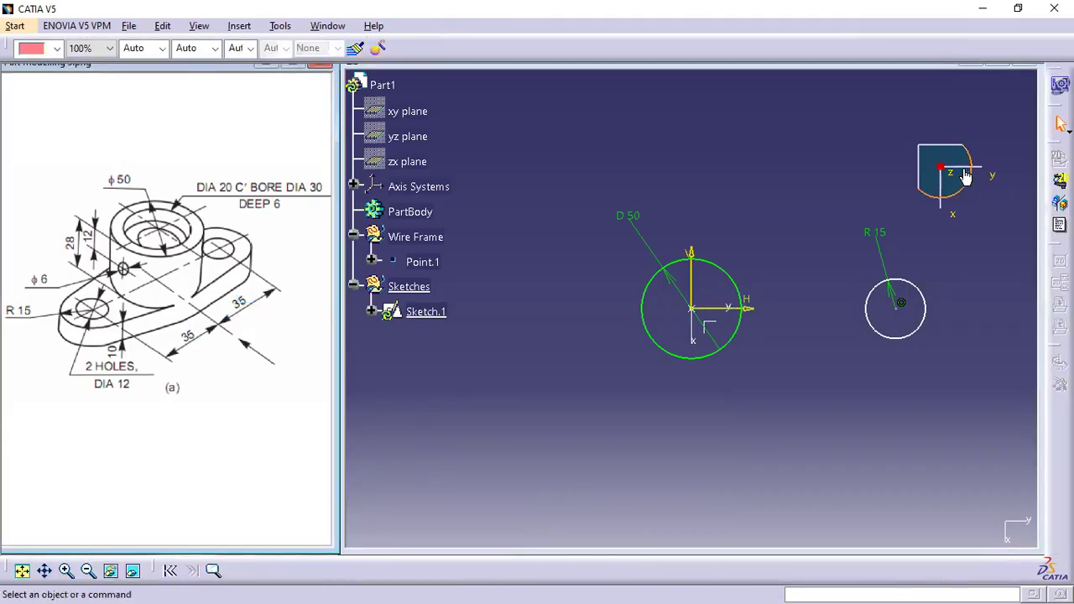
click(805, 180)
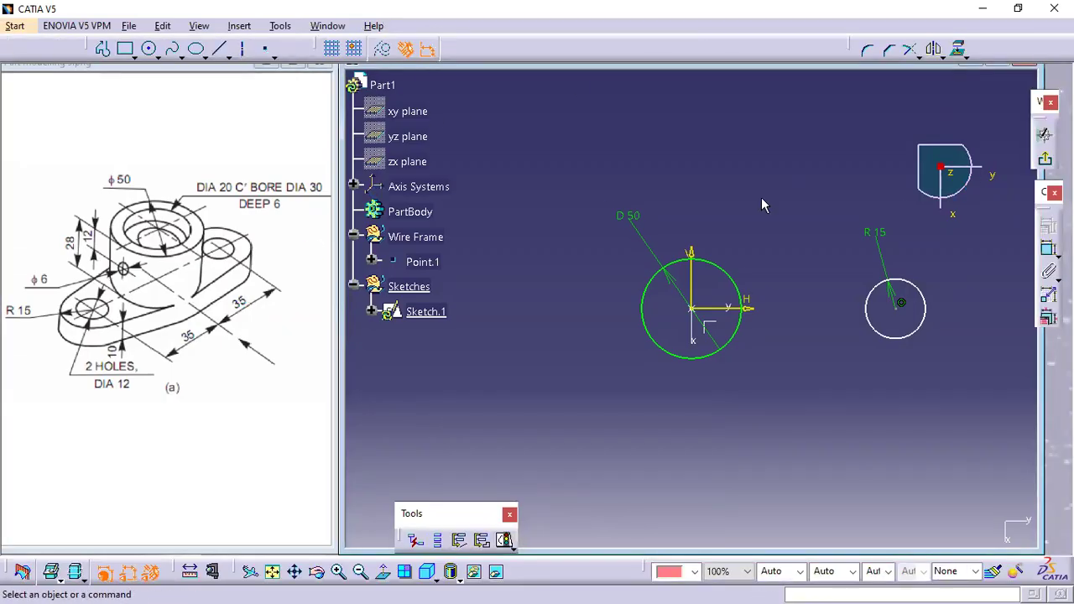
click(1049, 249)
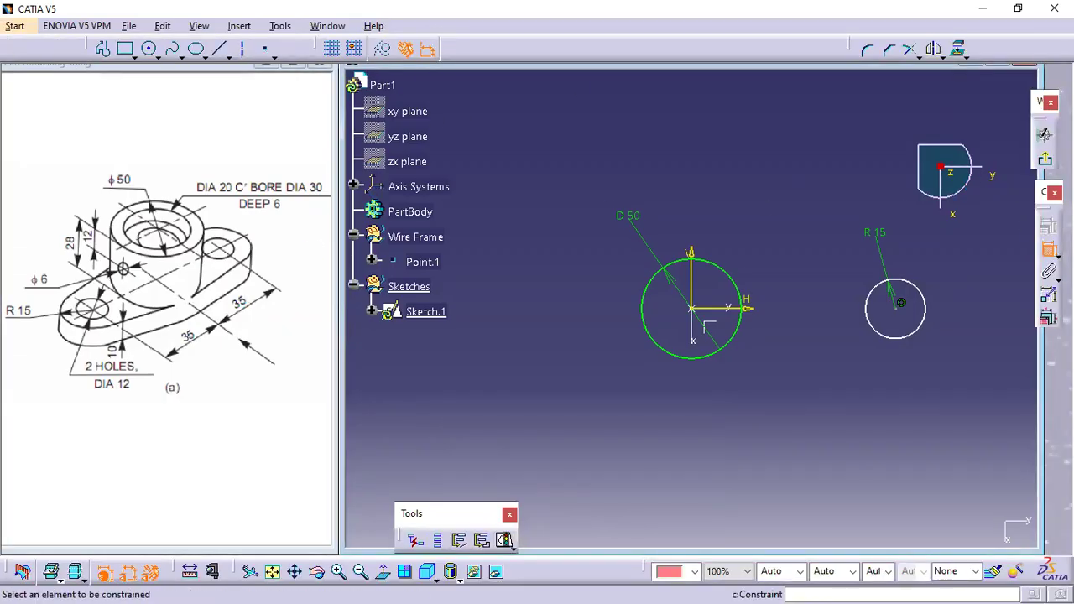
click(906, 315)
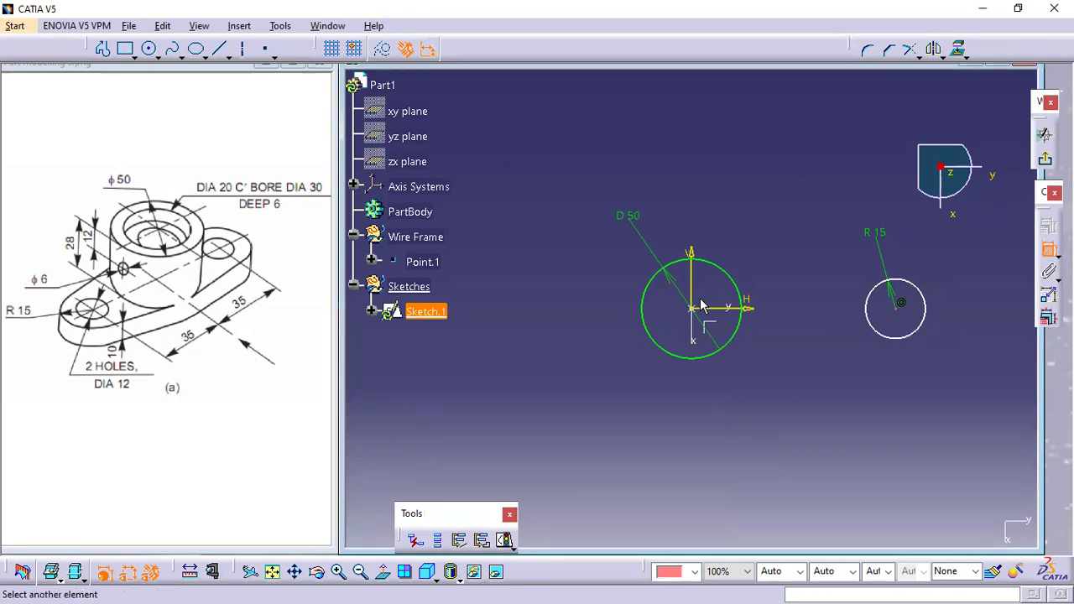
click(693, 295)
click(785, 423)
double_click(789, 419)
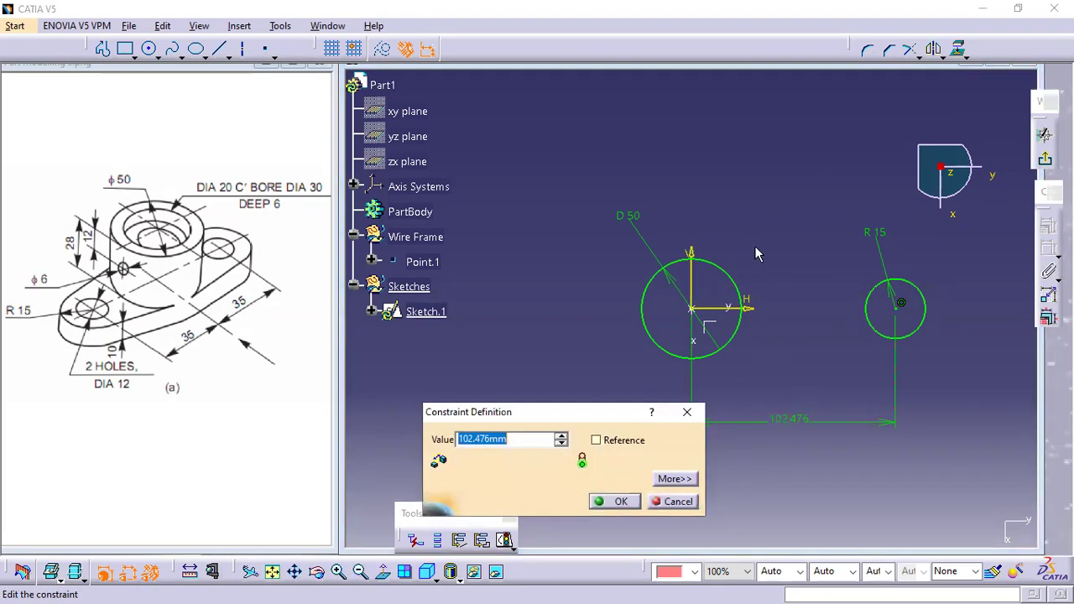
text(15)
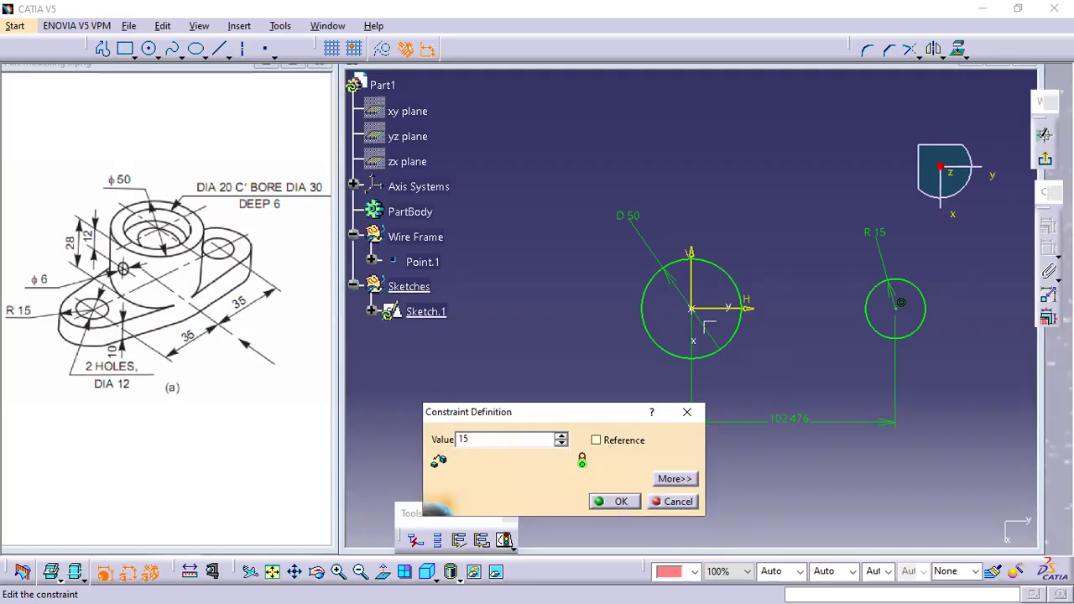
key(Return)
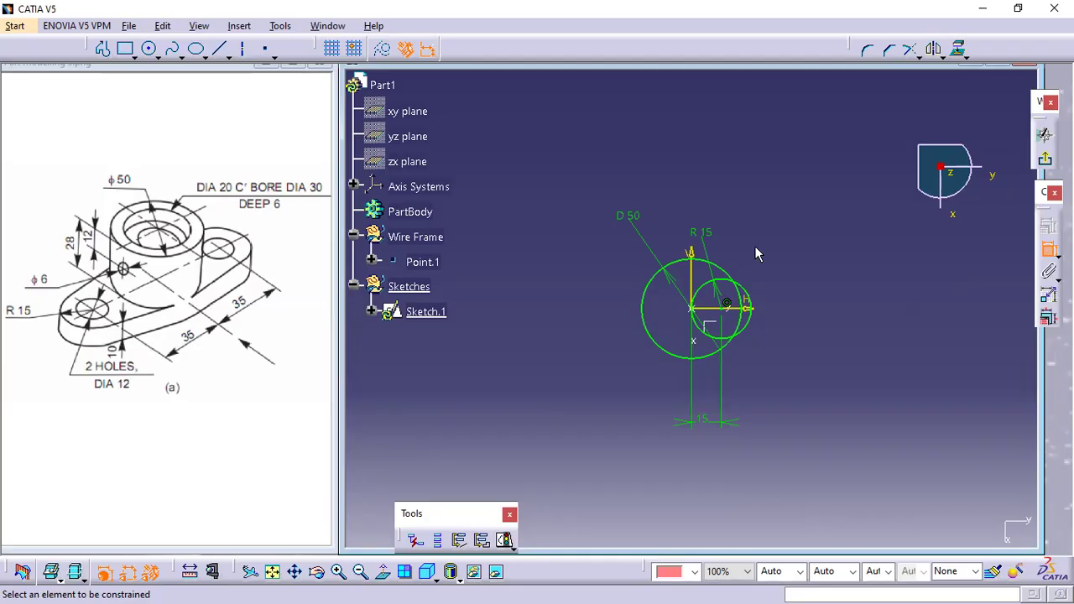
- Set the horizontal distance between the V axis and the small circle's centre to 35 mm
double_click(708, 424)
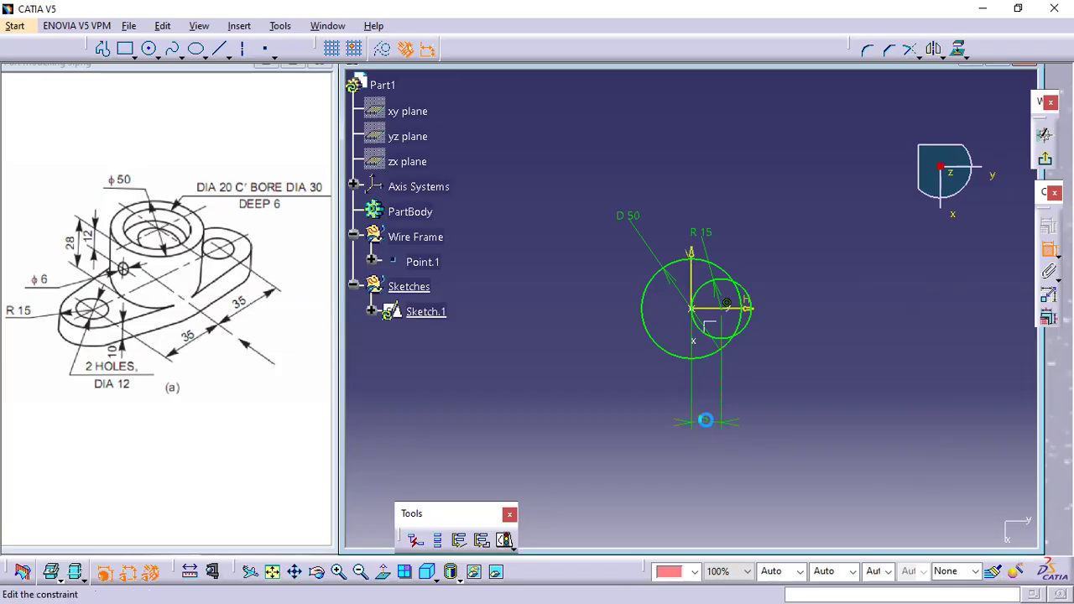
text(35)
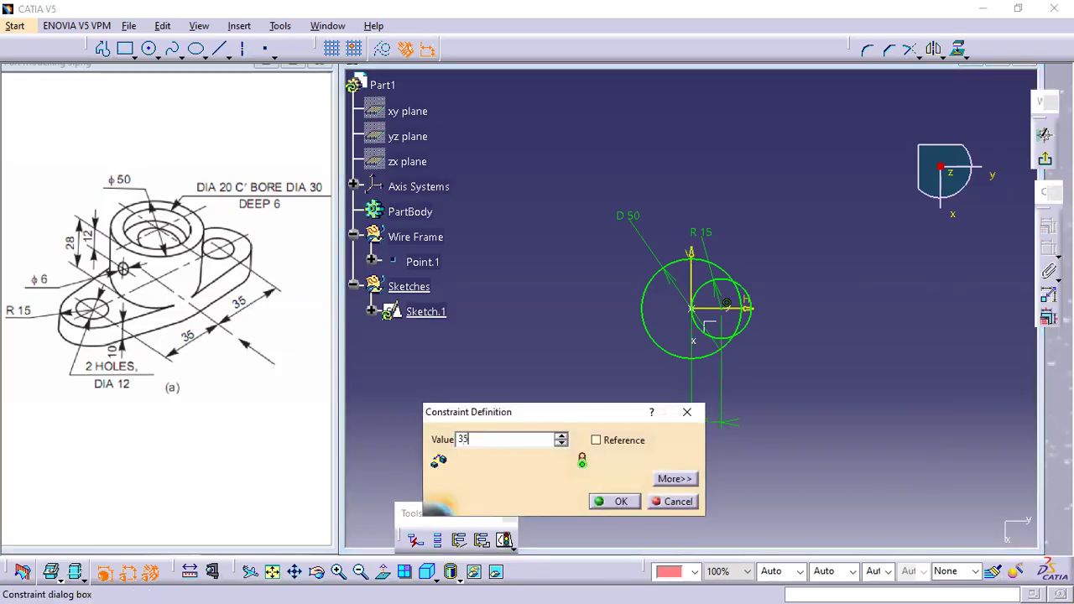
key(Return)
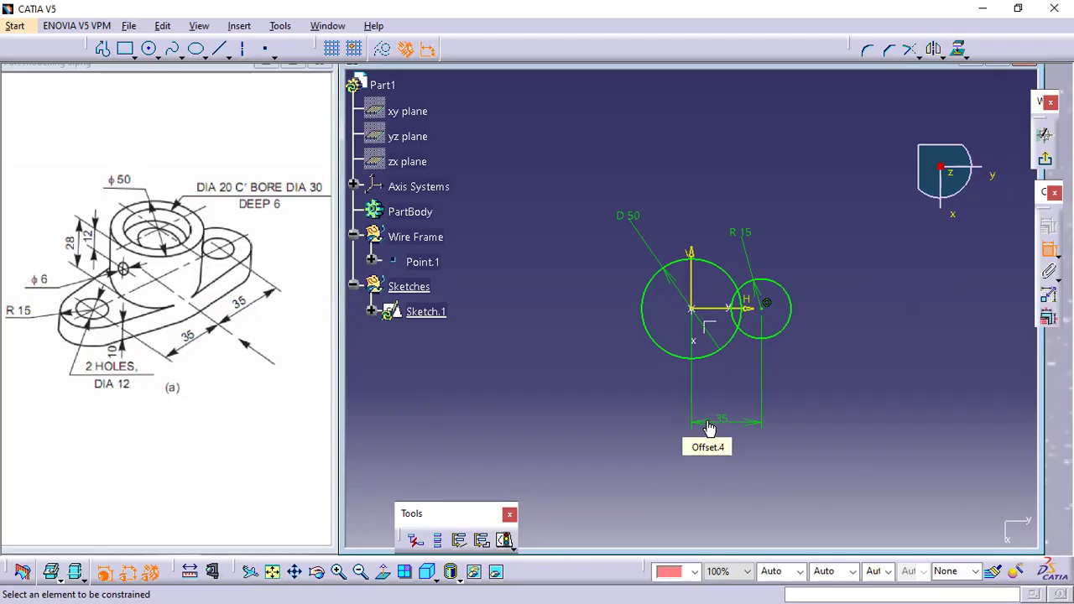
click(1048, 250)
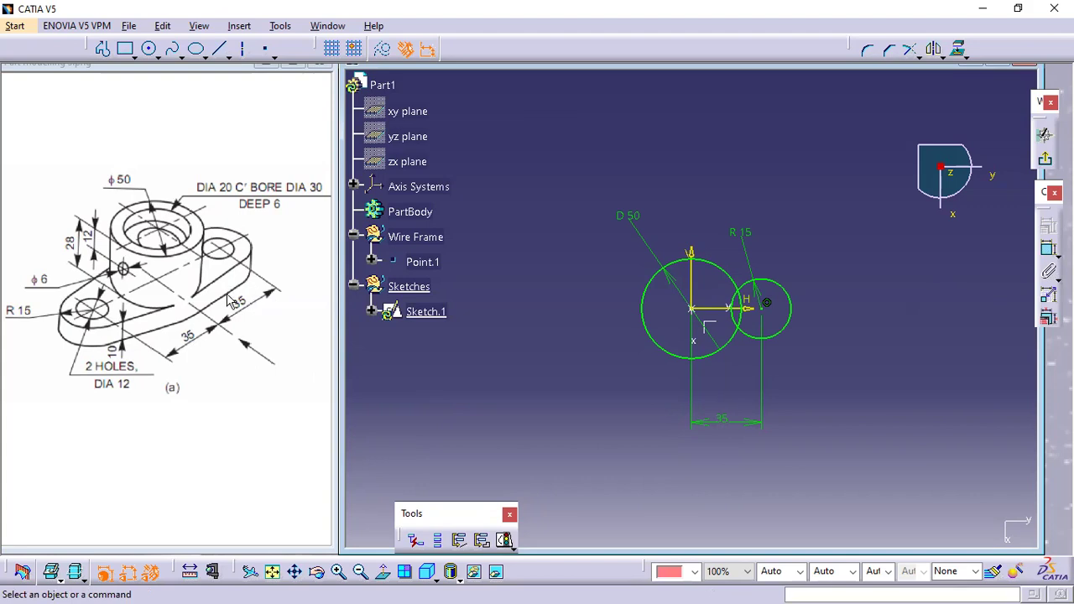
- Draw a bi-tangent line joining the lower sides of the 50 mm circle and the R 15 circle
ctrl+middle_drag(768, 398, 797, 277)
mouse_move(843, 439)
middle_down()
mouse_move(810, 341)
mouse_move(815, 293)
mouse_move(797, 410)
middle_up()
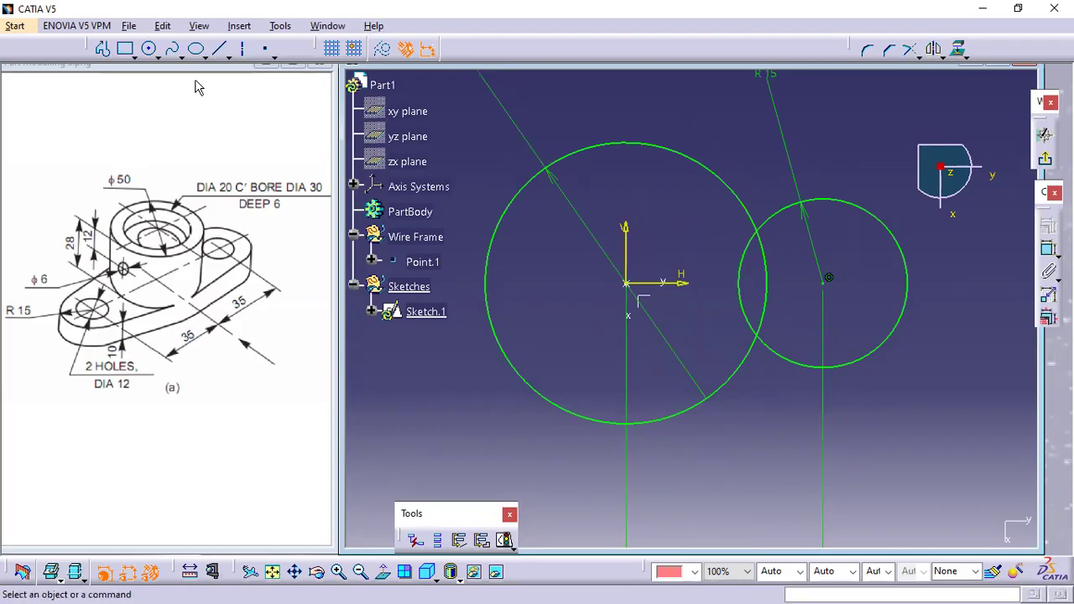
click(229, 56)
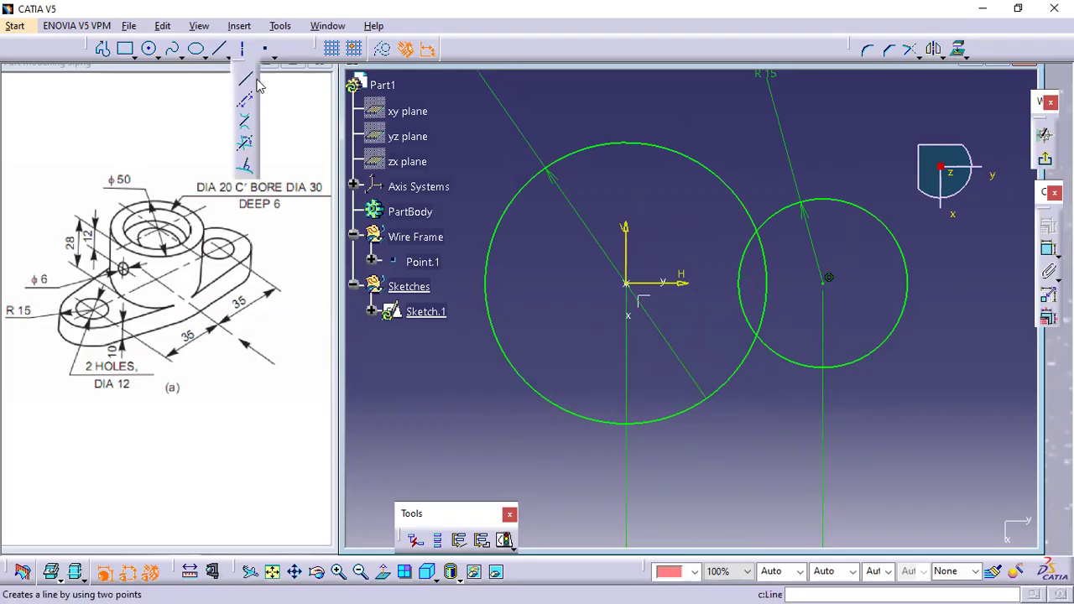
click(247, 126)
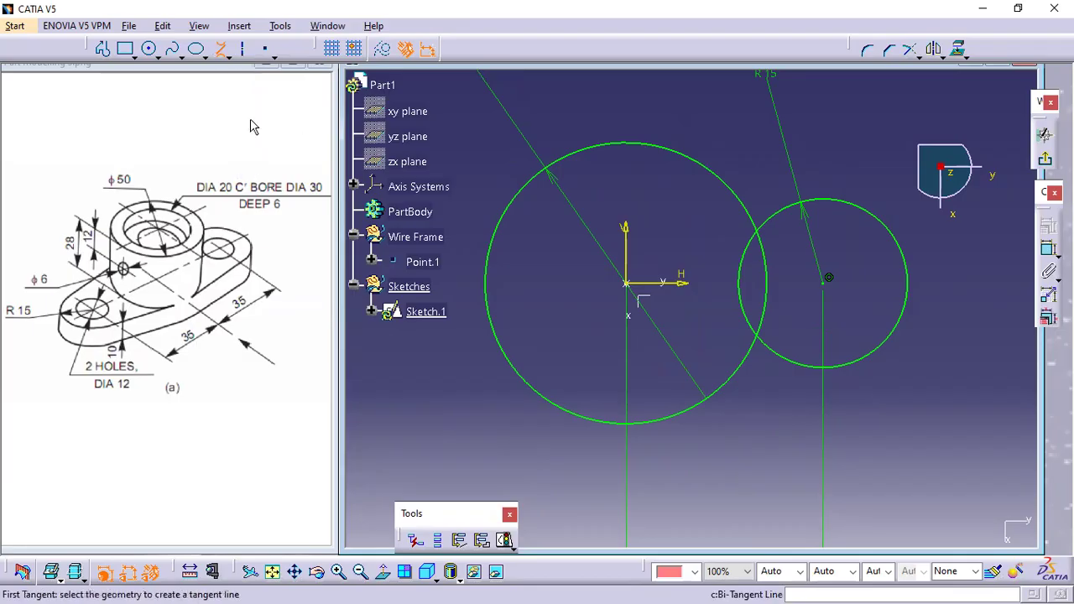
click(684, 418)
click(842, 366)
click(738, 426)
mouse_move(760, 434)
middle_down()
mouse_move(739, 426)
mouse_move(747, 454)
mouse_move(755, 425)
mouse_move(765, 449)
middle_up()
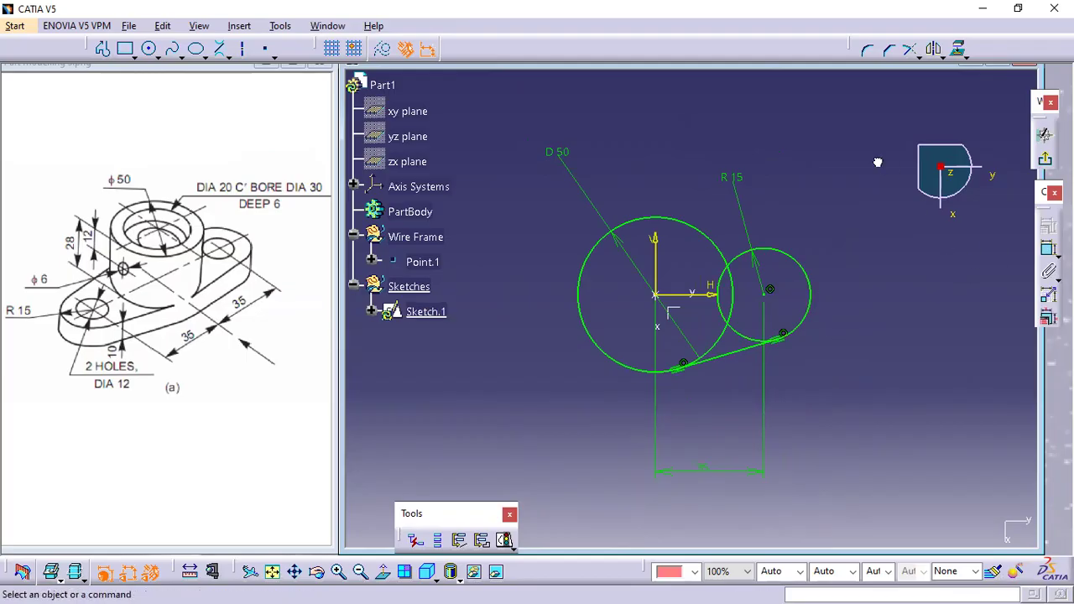
- Mirror the R 15 circle and the tangent line about the V axis
click(935, 51)
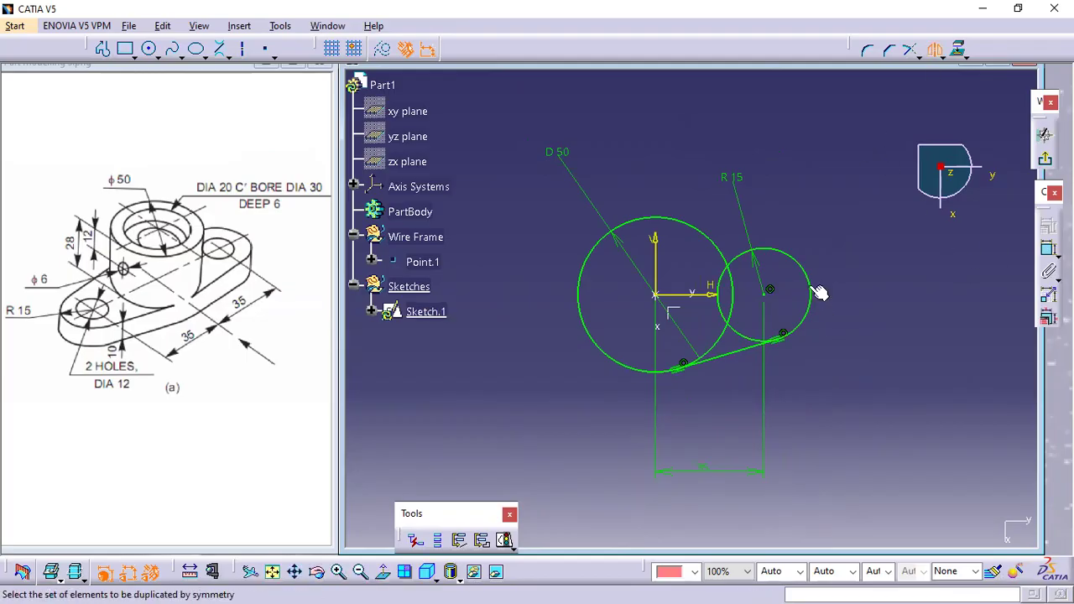
click(810, 286)
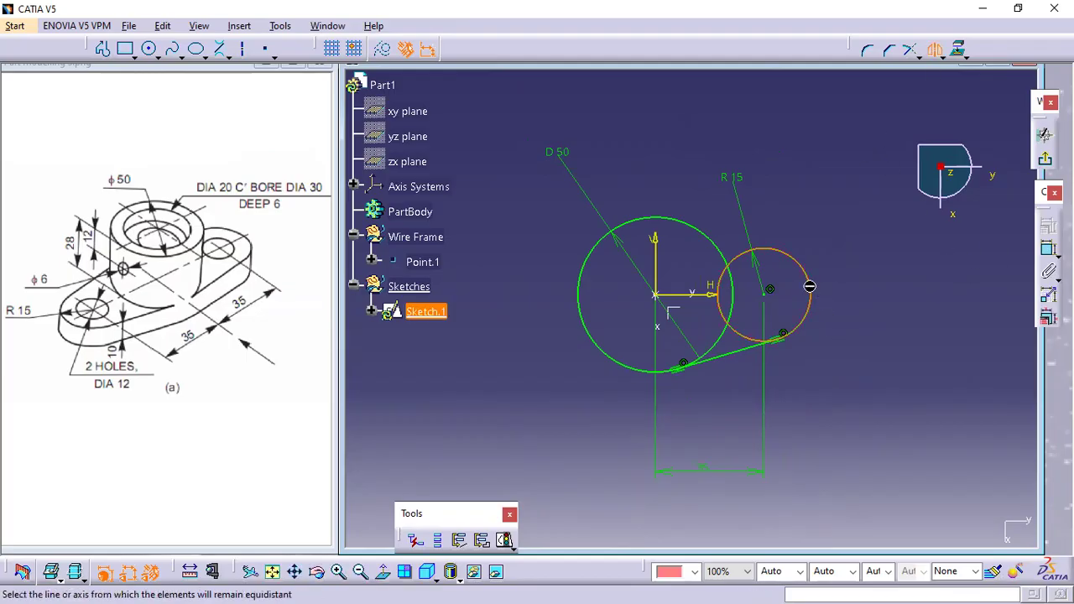
click(656, 277)
click(934, 52)
click(732, 351)
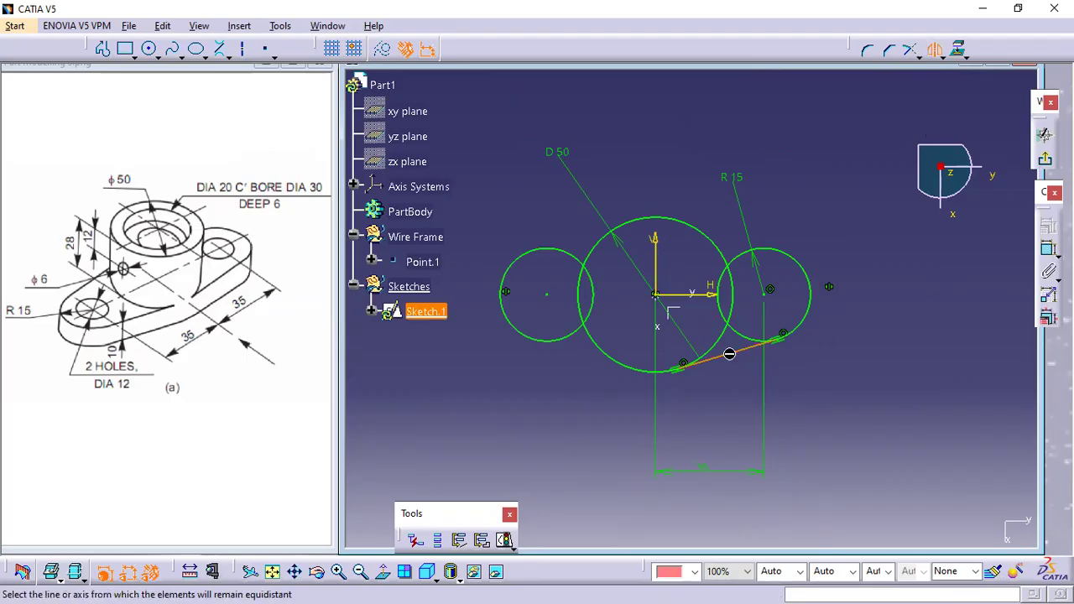
click(656, 257)
- Mirror the original tangent line about its mirrored copy on the negative H side
click(749, 347)
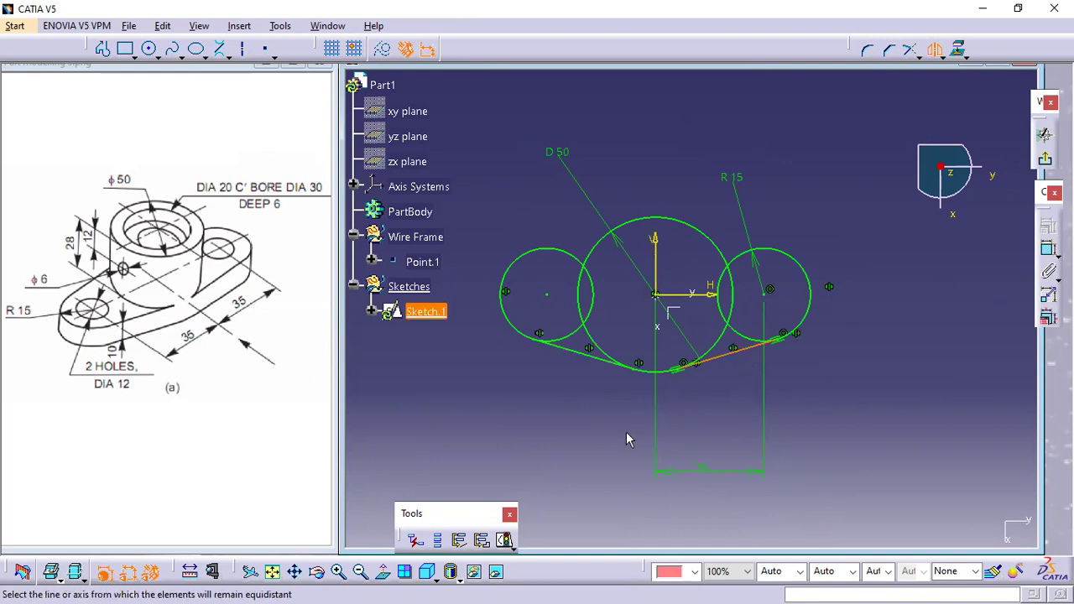
click(584, 357)
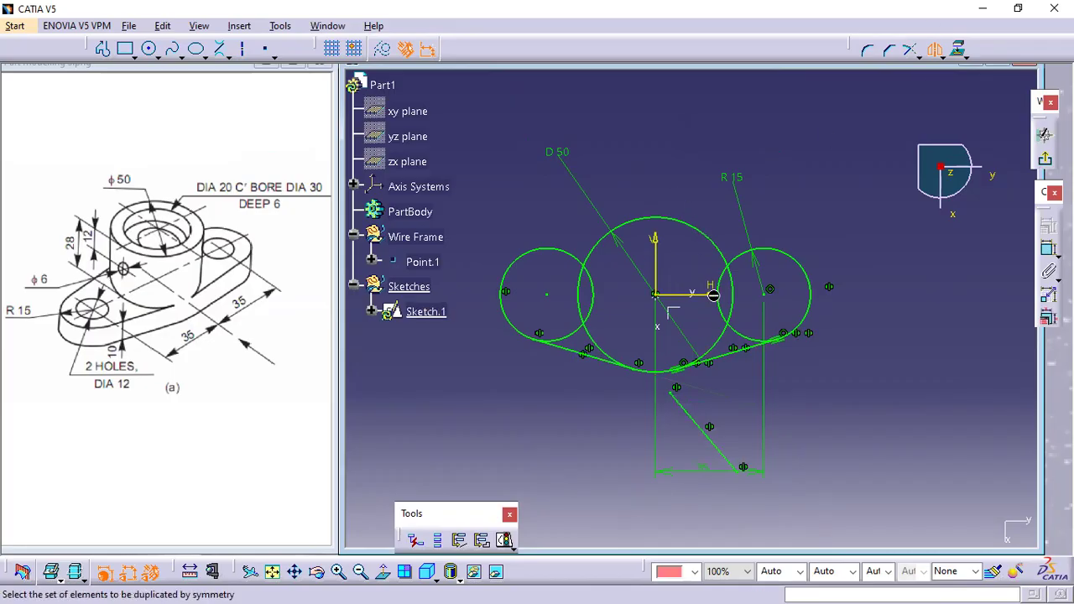
click(934, 48)
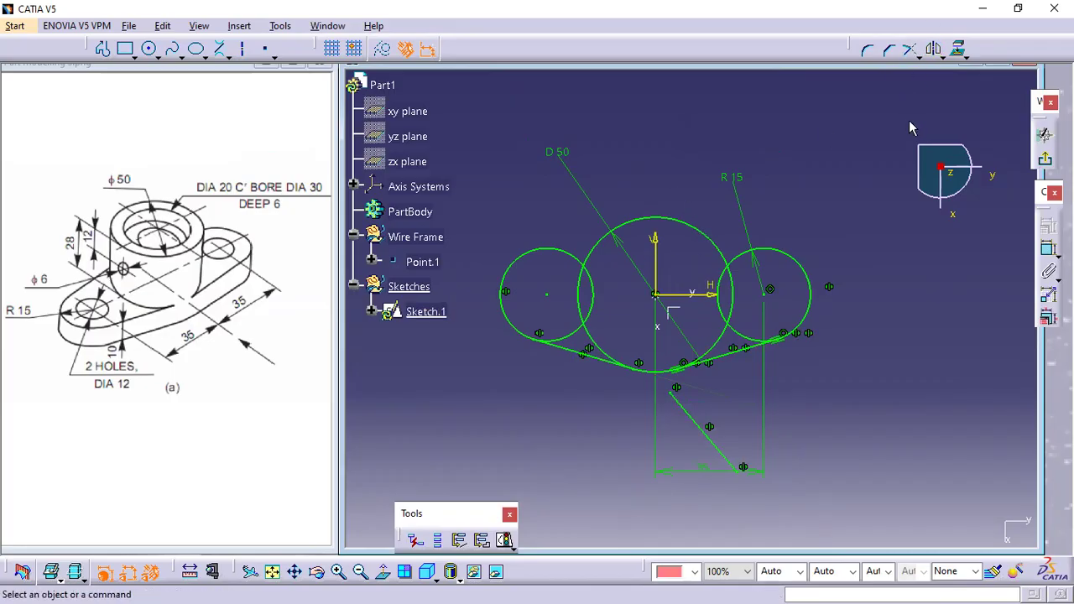
- Mirror the two lower tangent lines together about the H axis
click(730, 355)
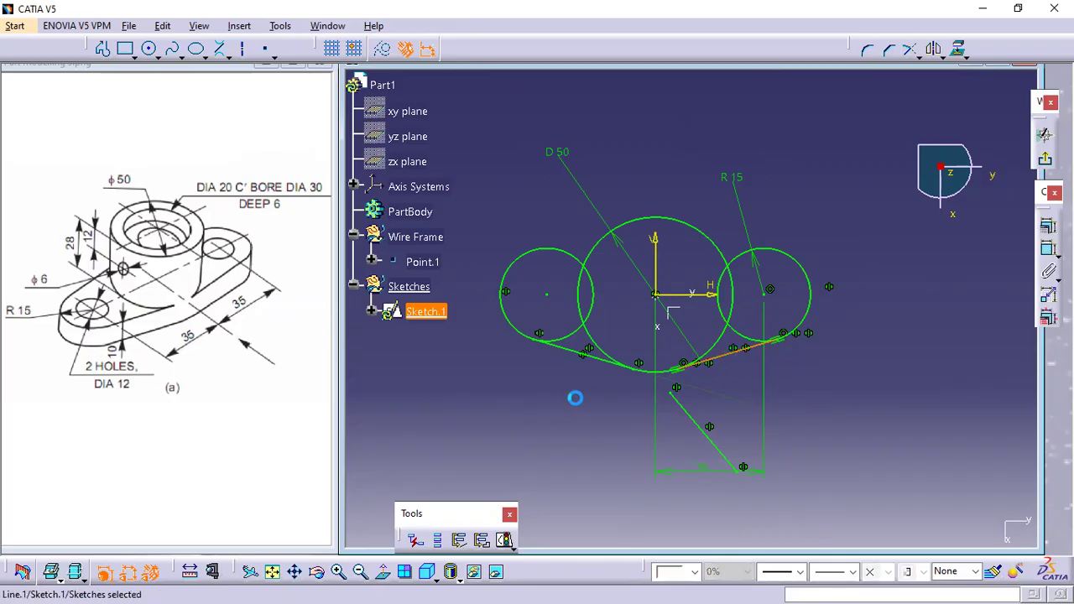
ctrl+click(576, 350)
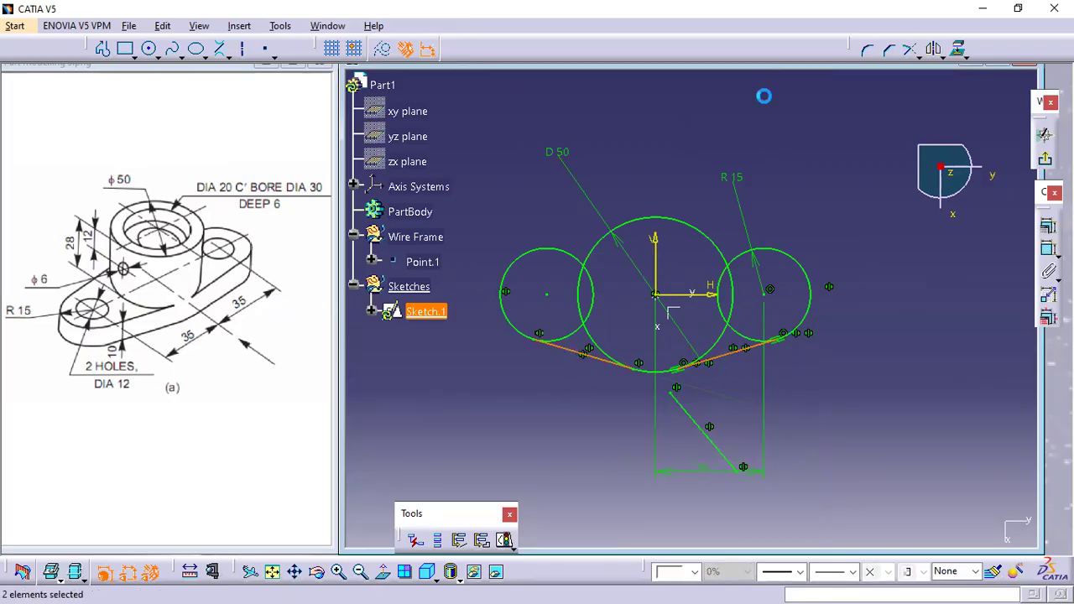
click(934, 51)
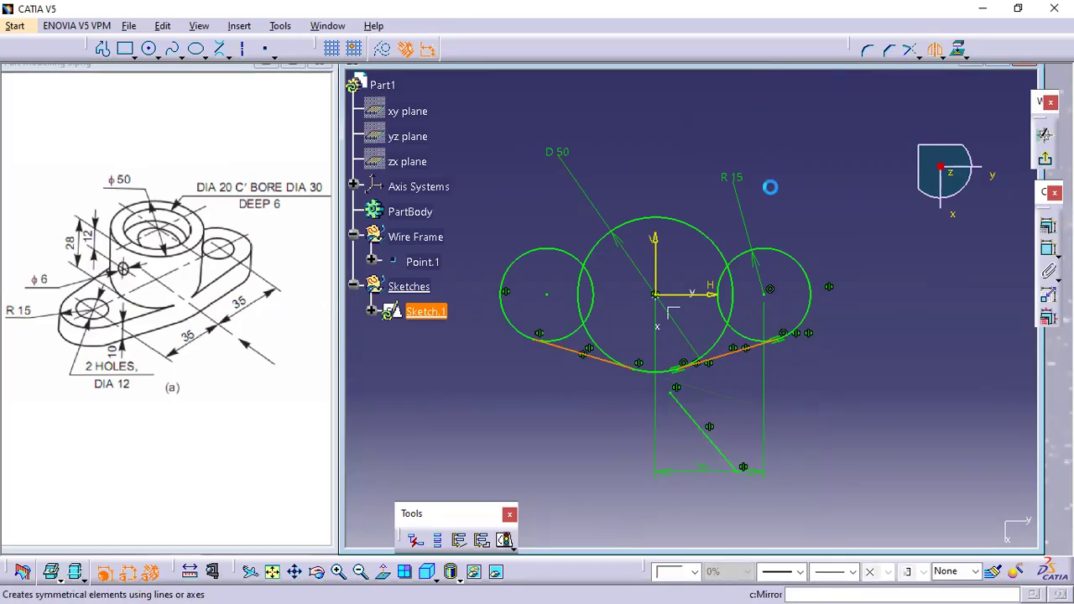
click(709, 294)
- Quick Trim the overlapping arcs of the central and end circles inside the outline on the negative H side
ctrl+middle_drag(811, 406, 813, 299)
middle_drag(714, 394, 777, 417)
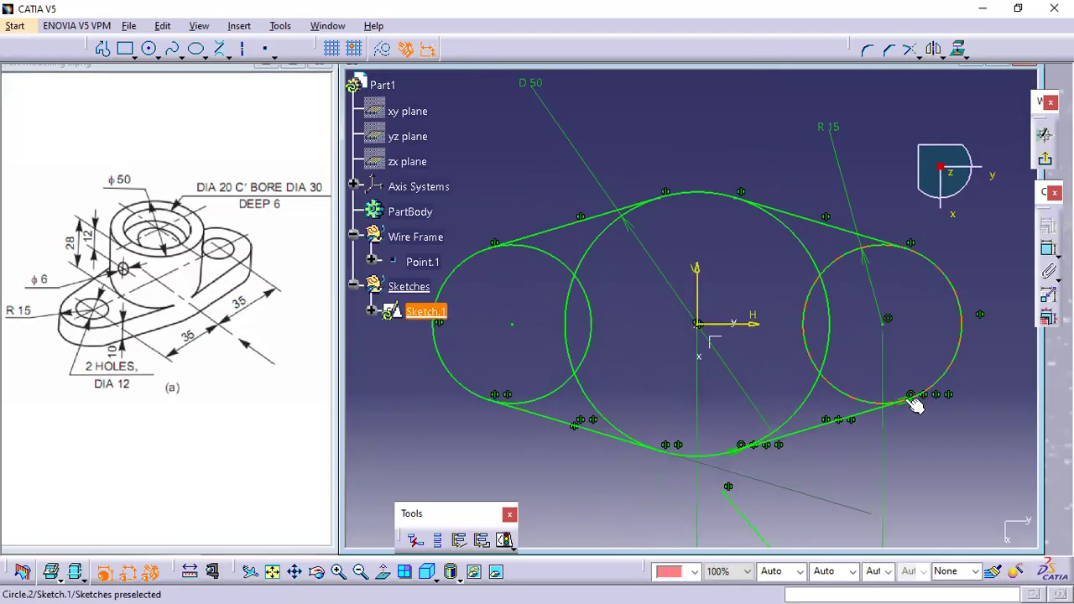
click(916, 56)
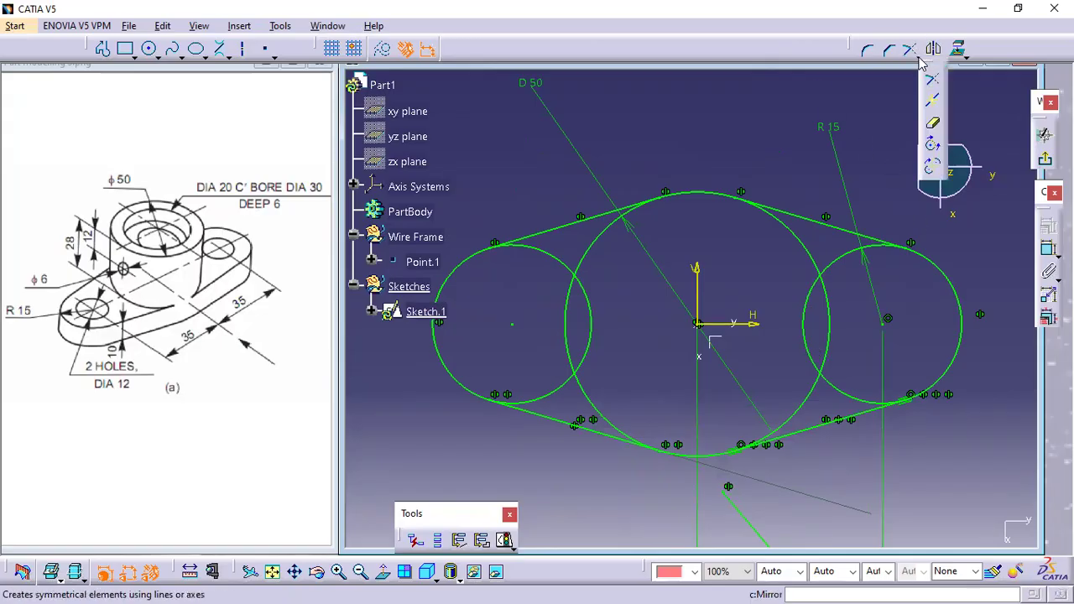
click(932, 123)
click(602, 242)
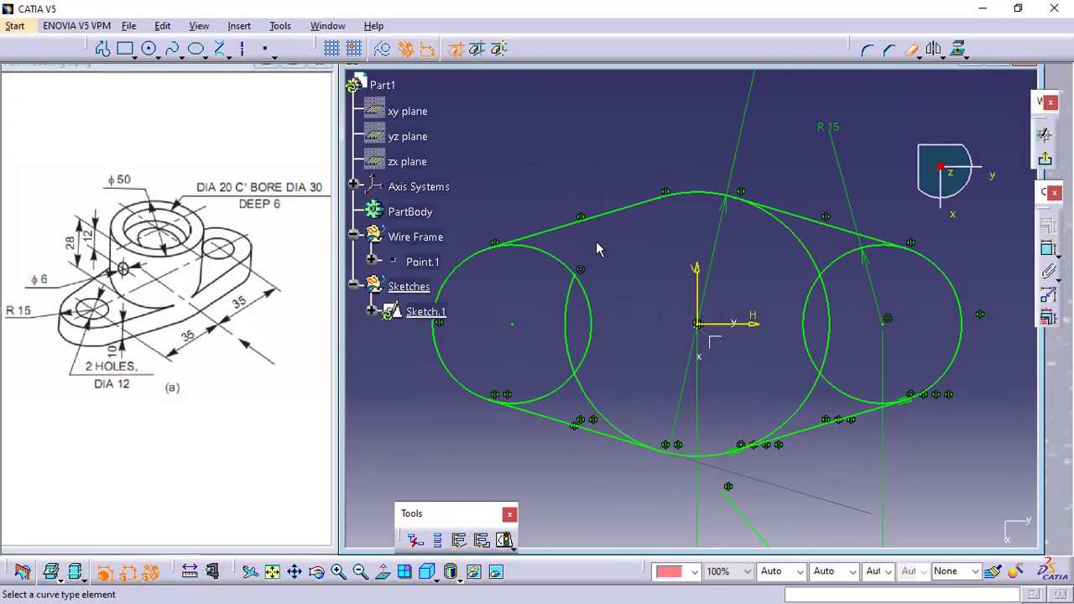
click(570, 285)
click(573, 266)
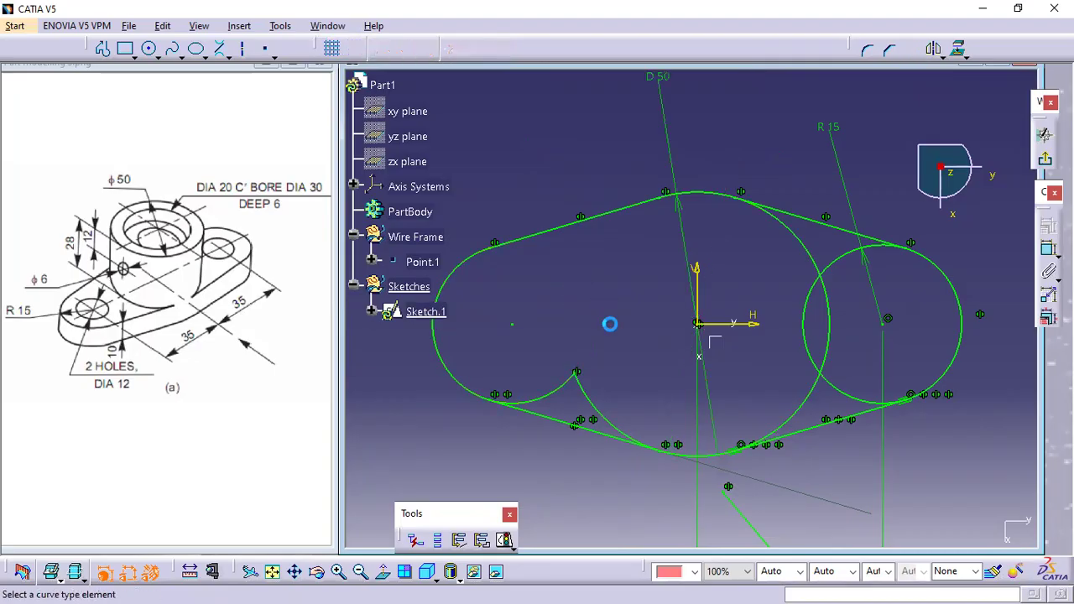
click(557, 385)
click(582, 386)
- Quick Trim the remaining inner arcs of the central and end circles on the positive H side
click(813, 253)
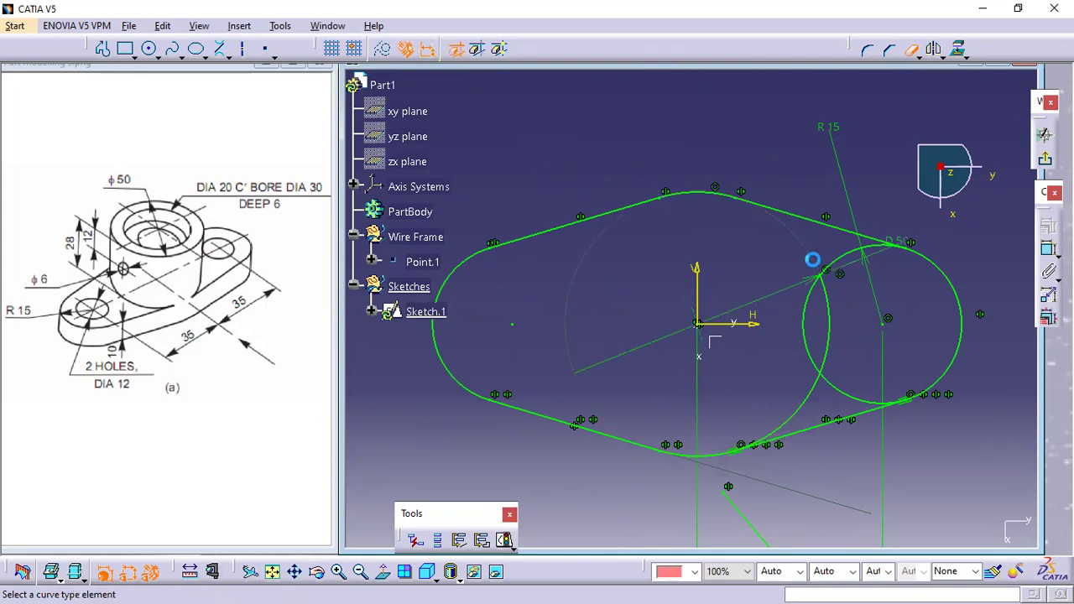
click(812, 324)
click(807, 410)
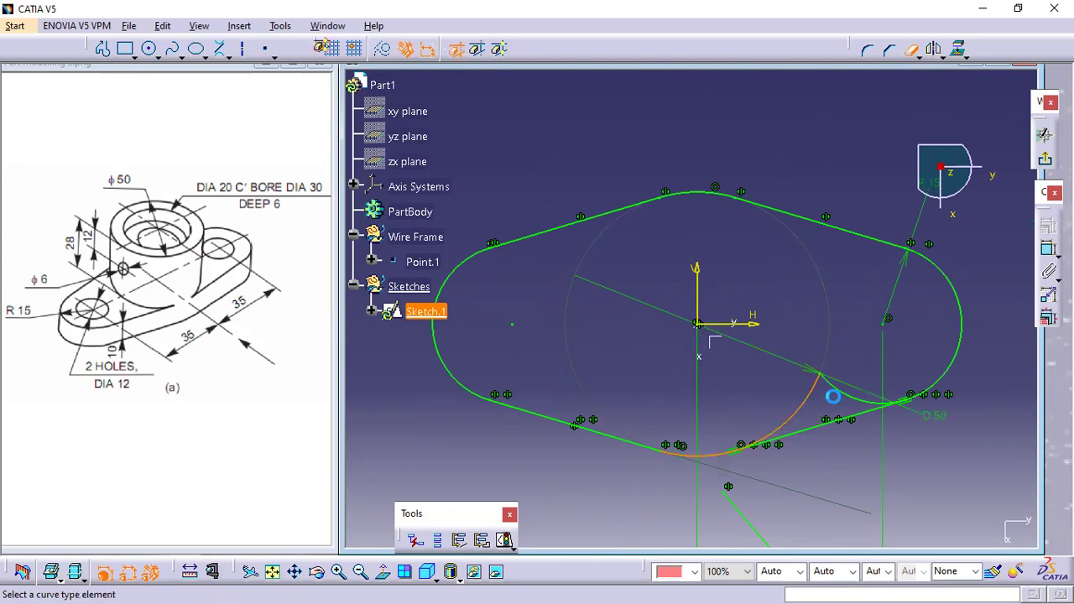
click(837, 385)
- Draw a circle of about 6.4 mm radius near the centre of the R 15 arc on the positive H side
middle_drag(768, 277, 782, 349)
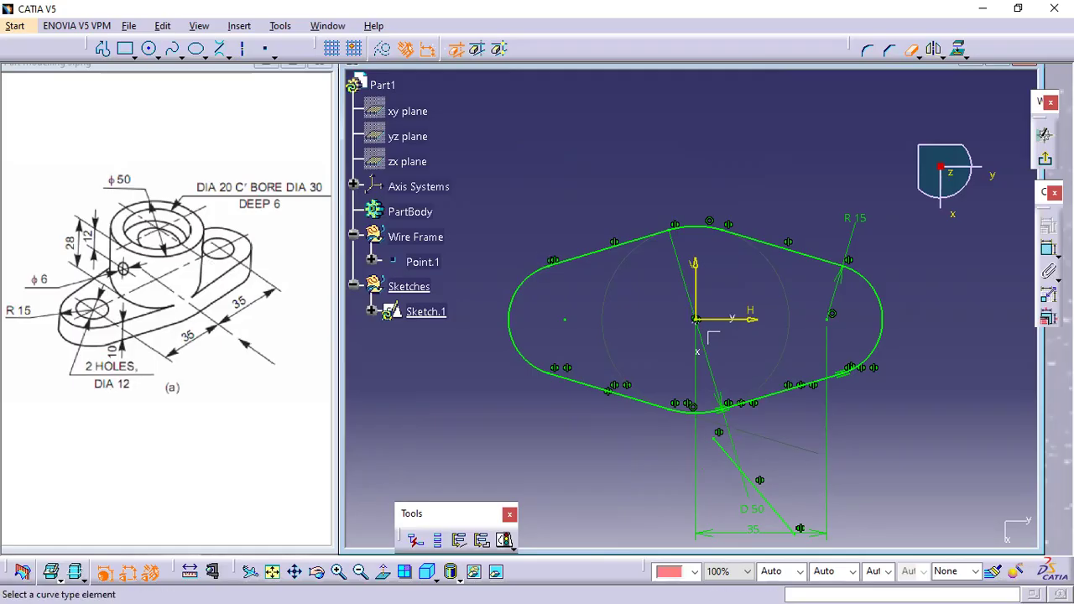
click(148, 48)
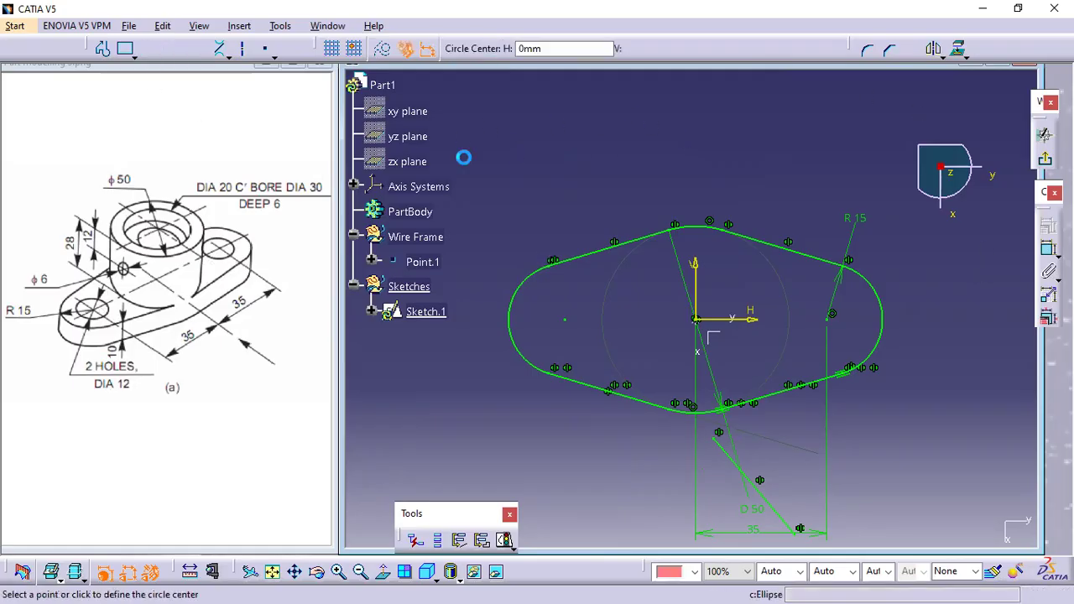
click(831, 317)
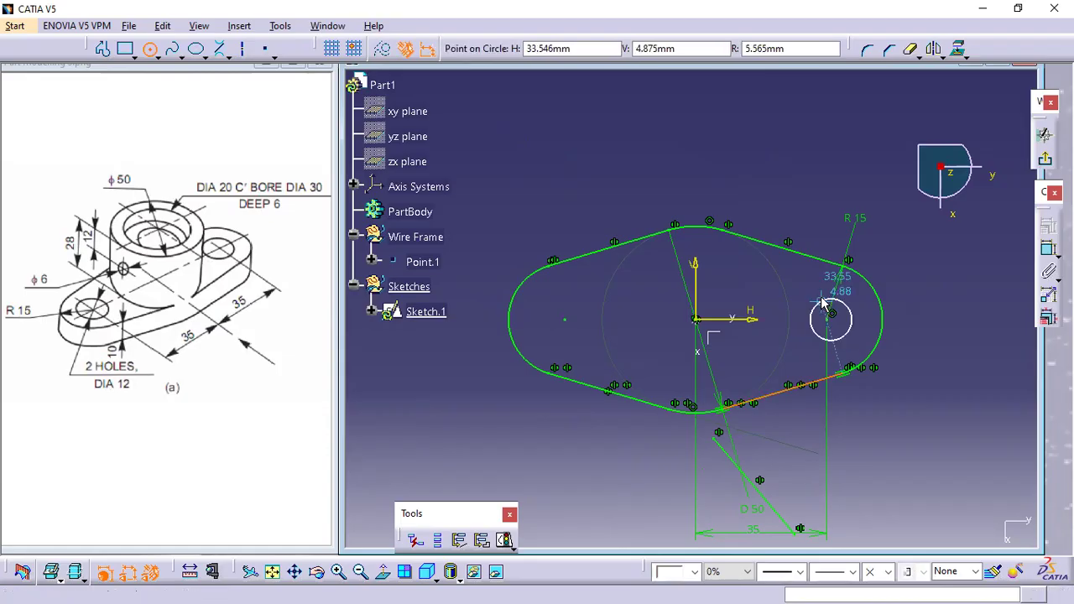
click(822, 300)
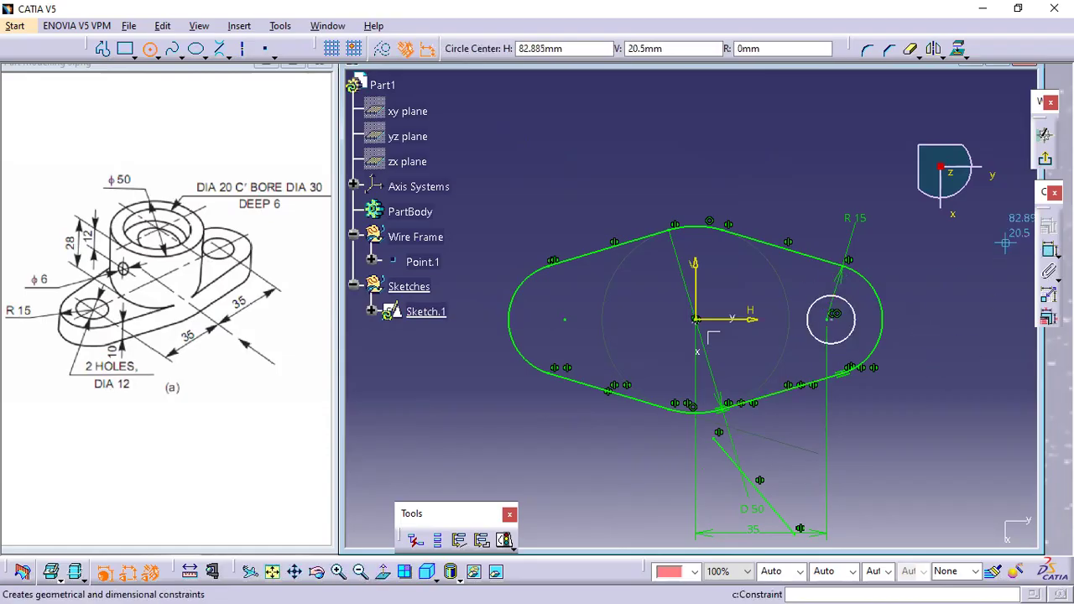
- Dimension the hole circle as a diameter instead of a radius and set it to 12 mm
click(855, 323)
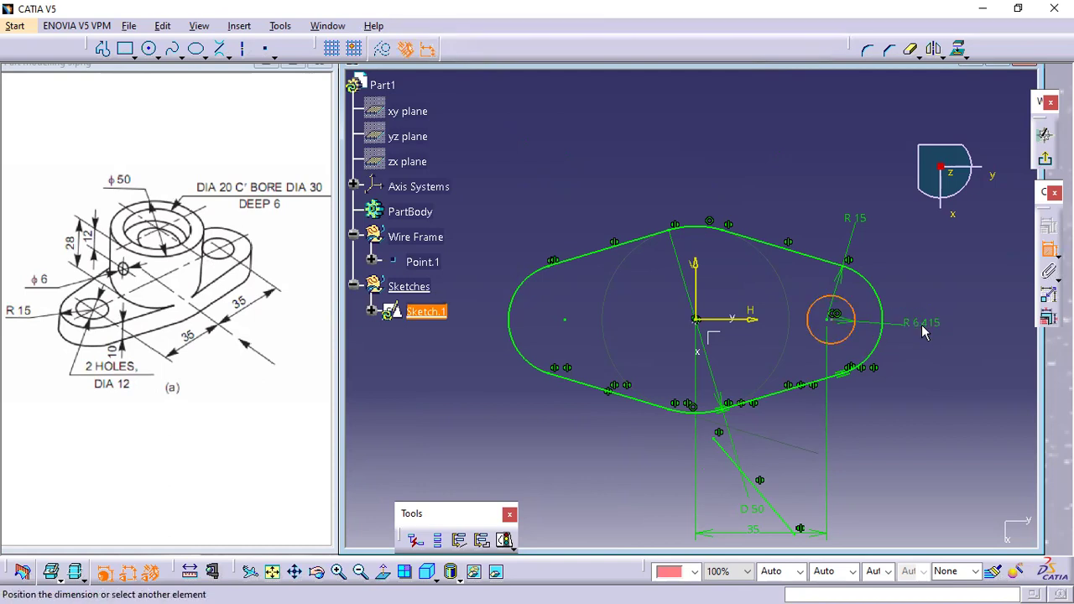
click(923, 333)
double_click(922, 323)
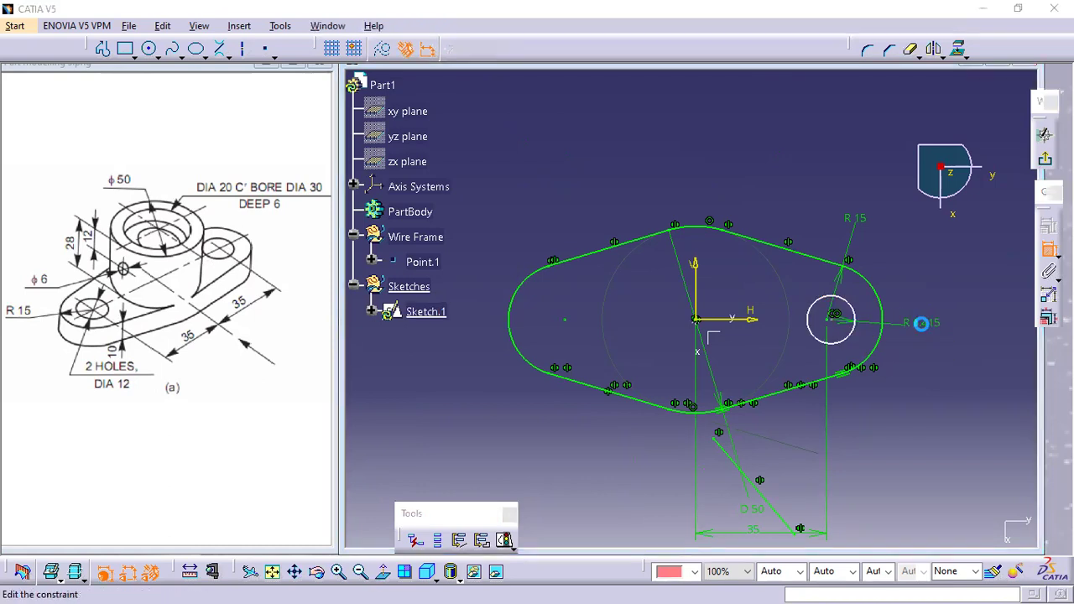
click(576, 480)
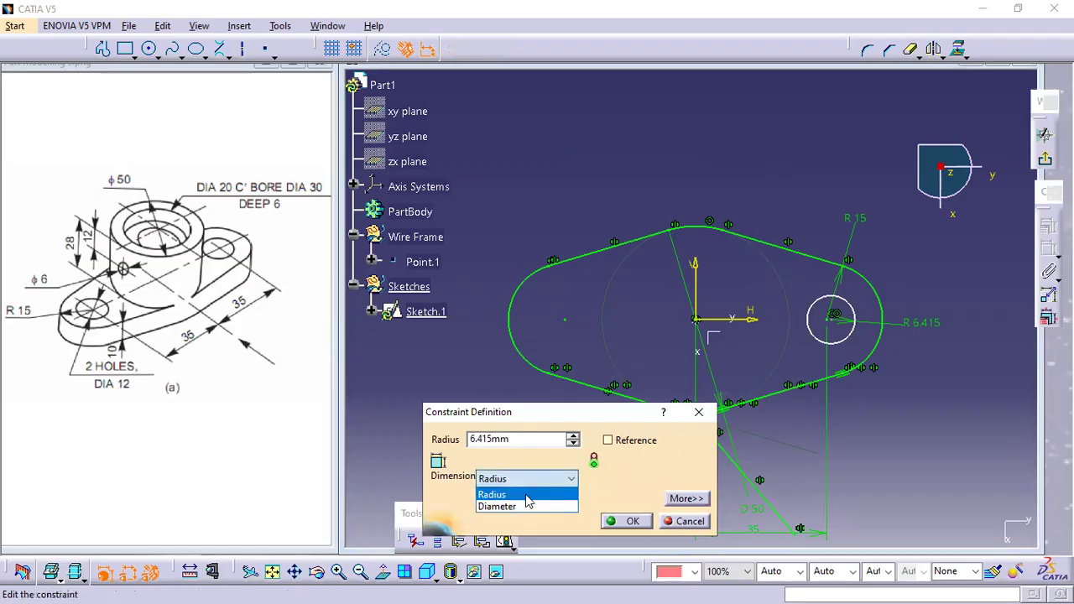
click(514, 506)
double_click(520, 437)
text(12)
key(Return)
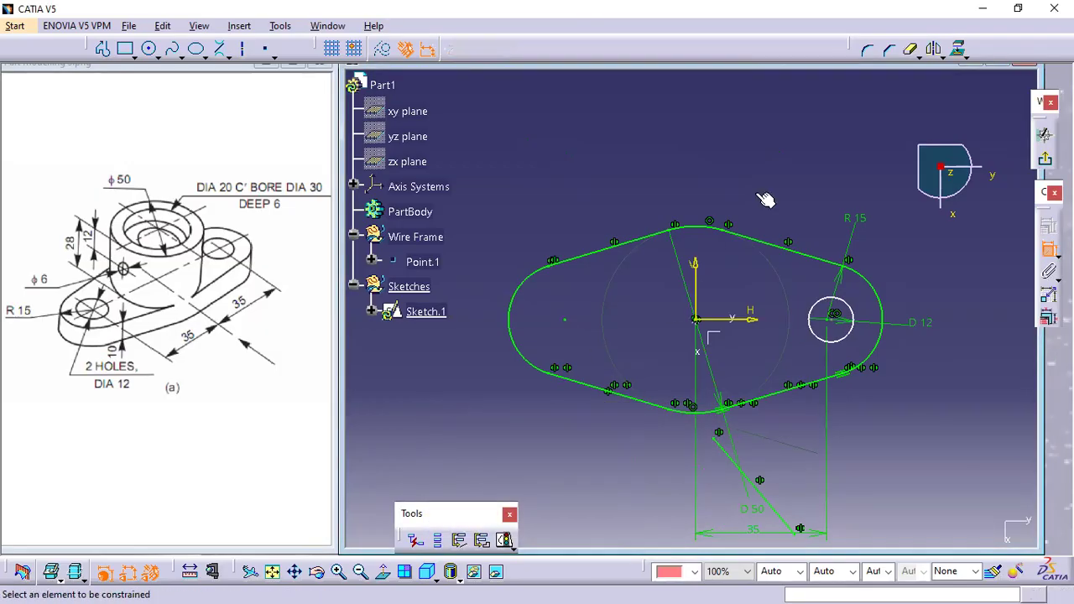
- Constrain the 12 mm hole circle to be concentric with the R 15 end arc
click(850, 338)
right_click(858, 190)
click(924, 307)
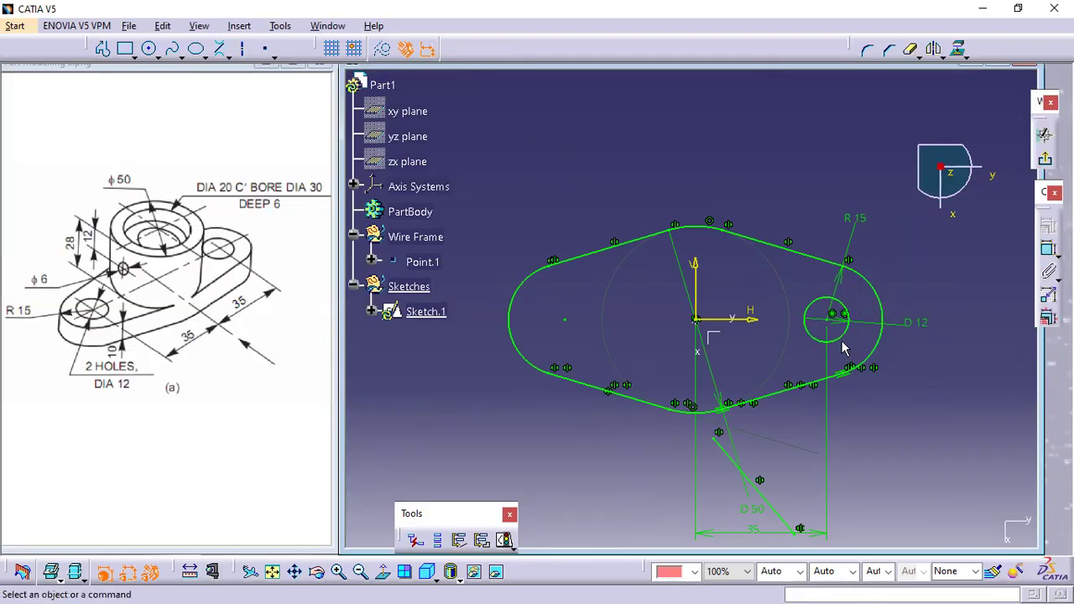
- Mirror the 12 mm hole circle about the V axis and exit the sketch
click(843, 341)
click(937, 50)
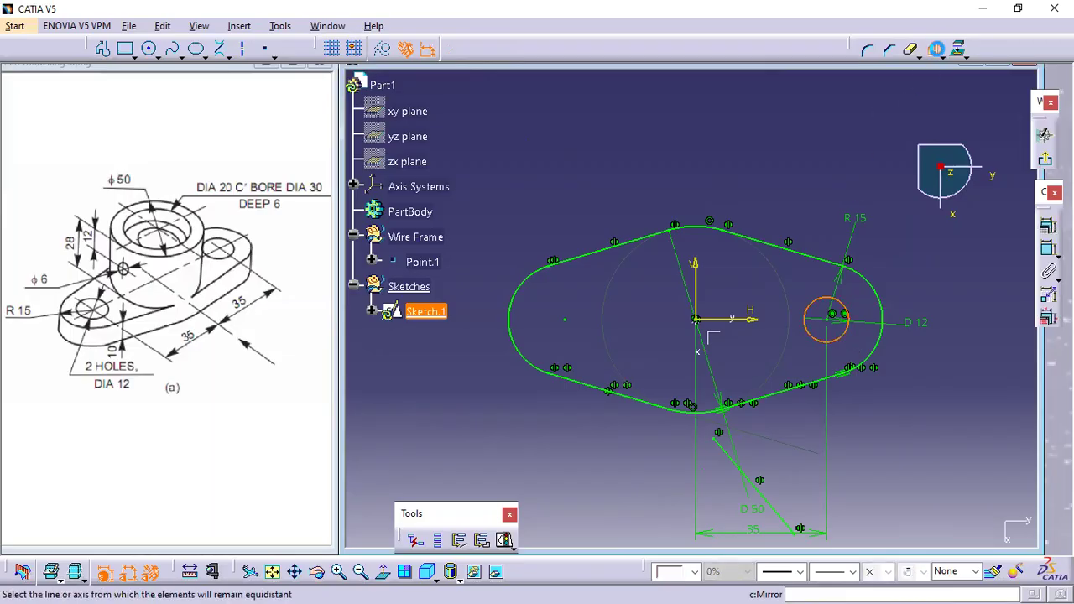
click(700, 268)
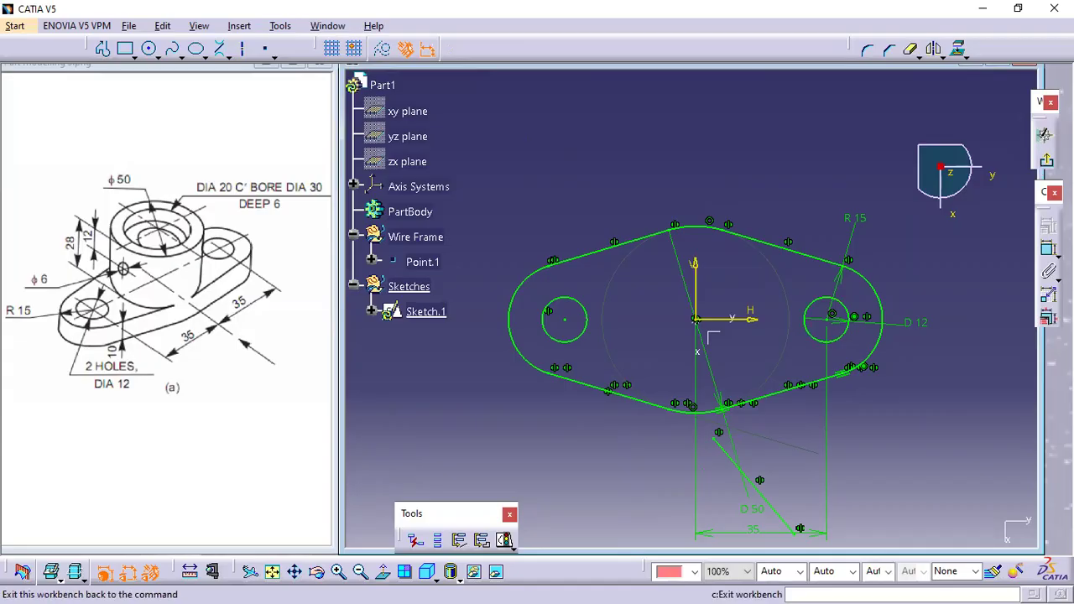
click(1049, 161)
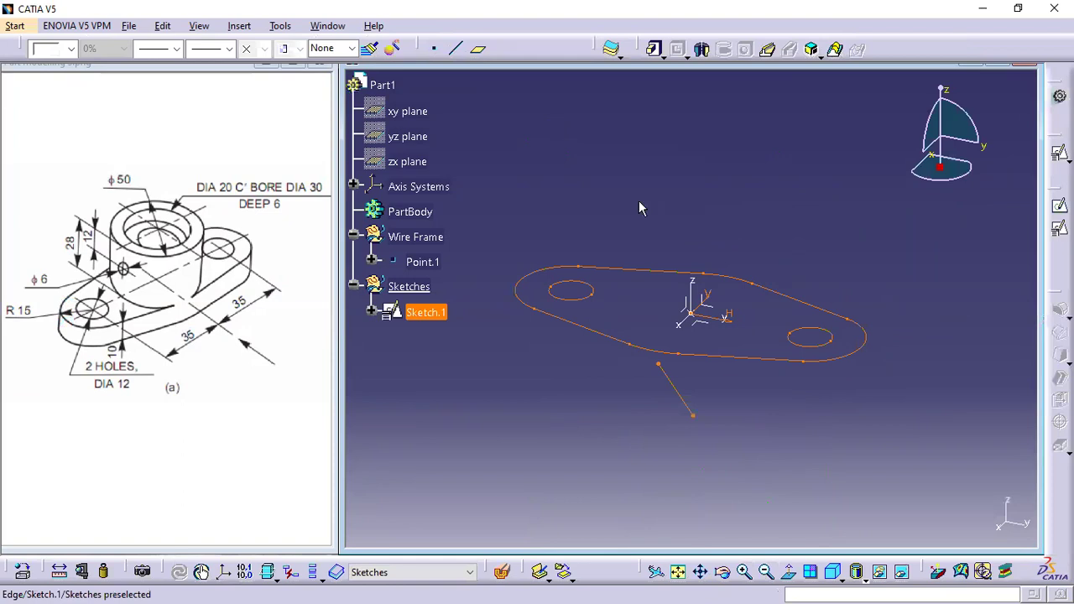
- Insert a new body into the part to hold the solid features
click(239, 25)
click(256, 65)
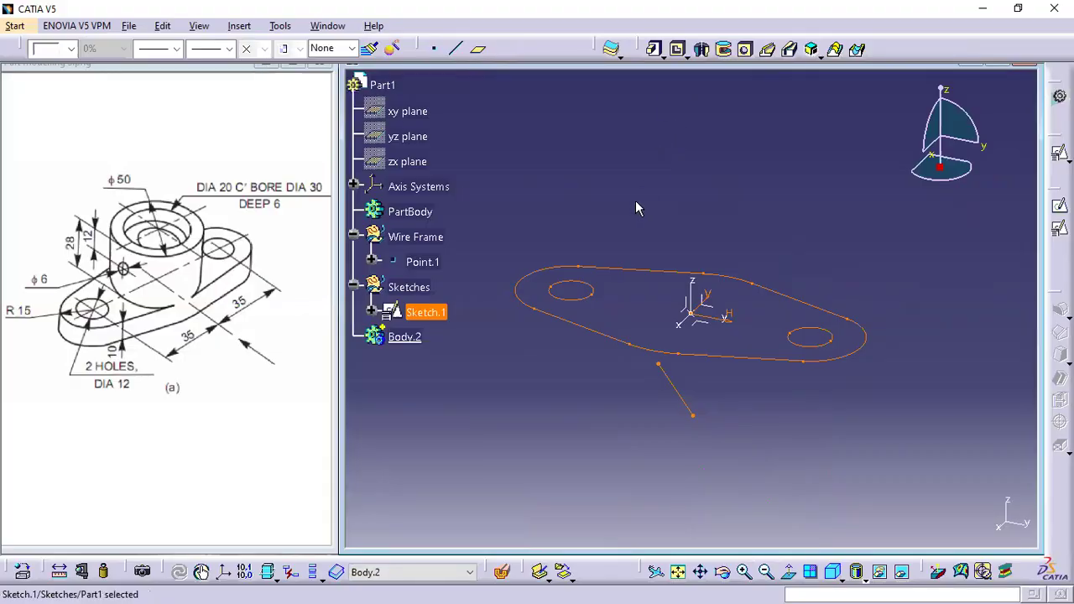
click(625, 182)
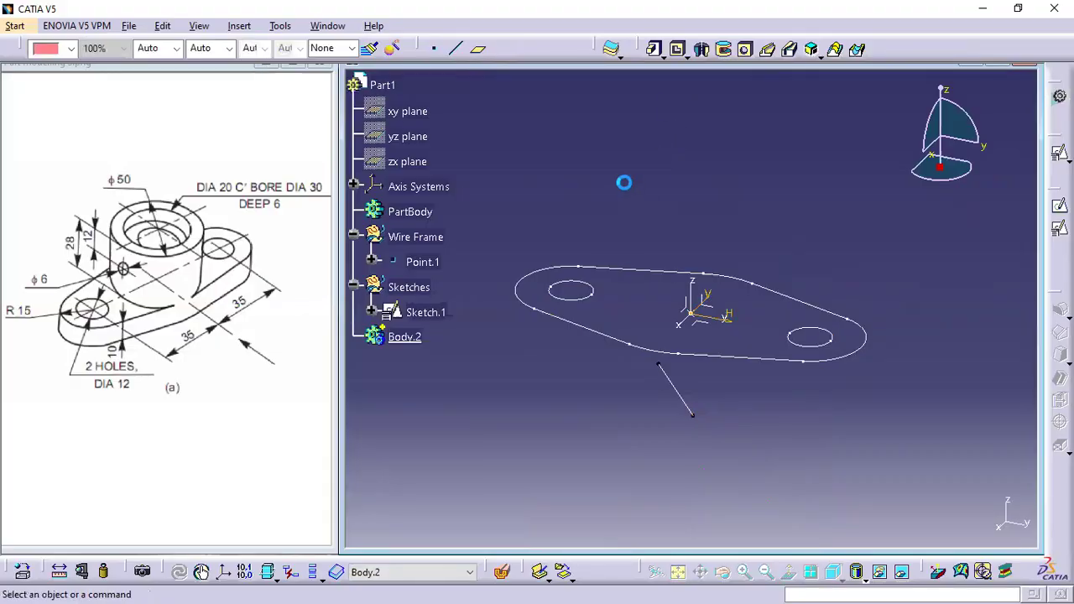
- Reopen the base sketch and delete the stray slanted line lying outside the outline
click(682, 396)
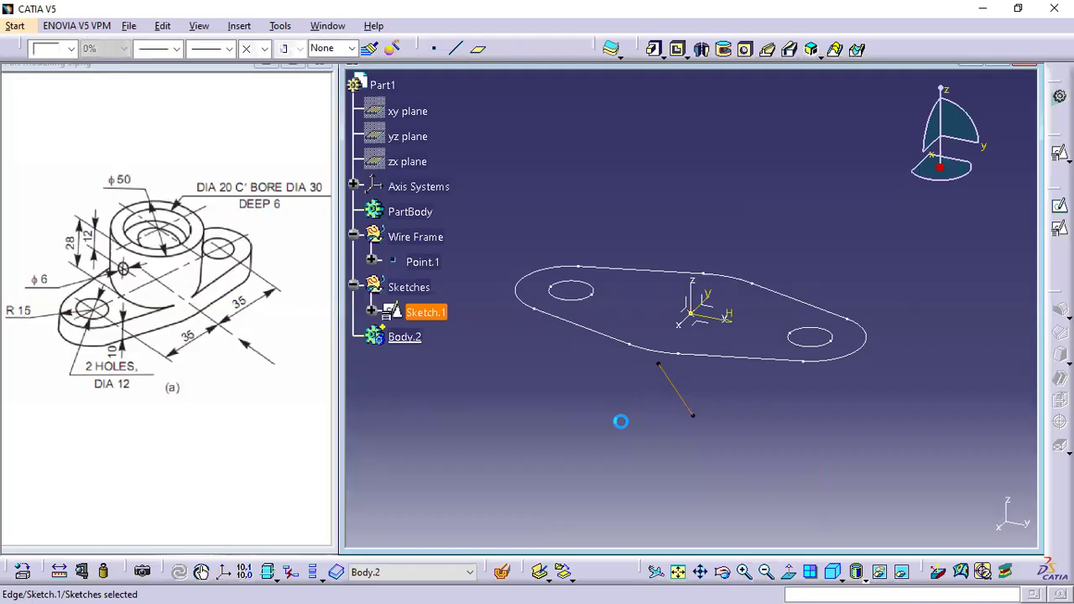
click(673, 383)
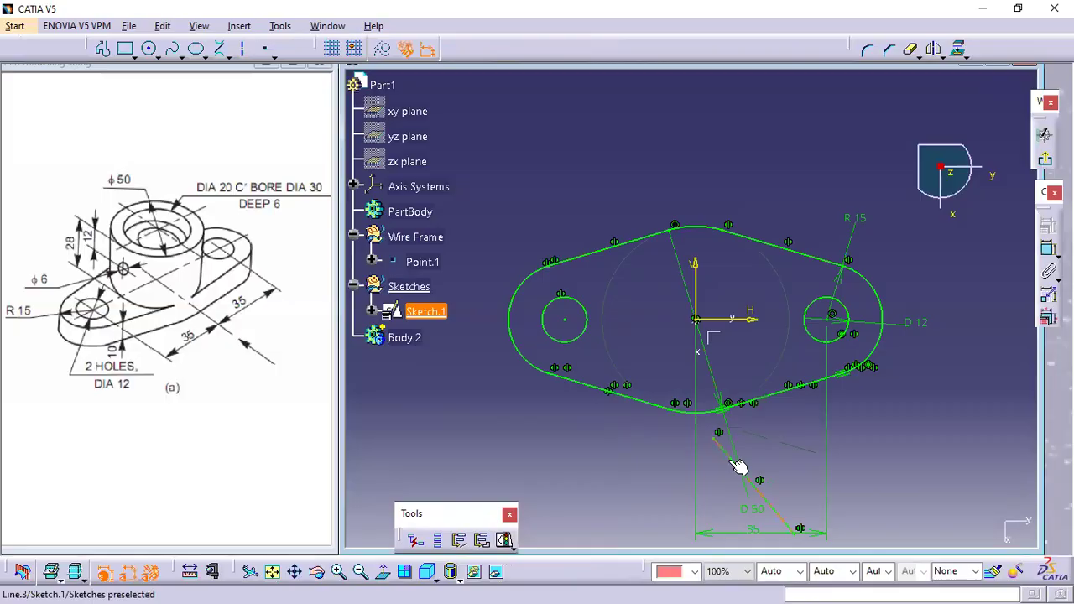
click(739, 467)
key(Delete)
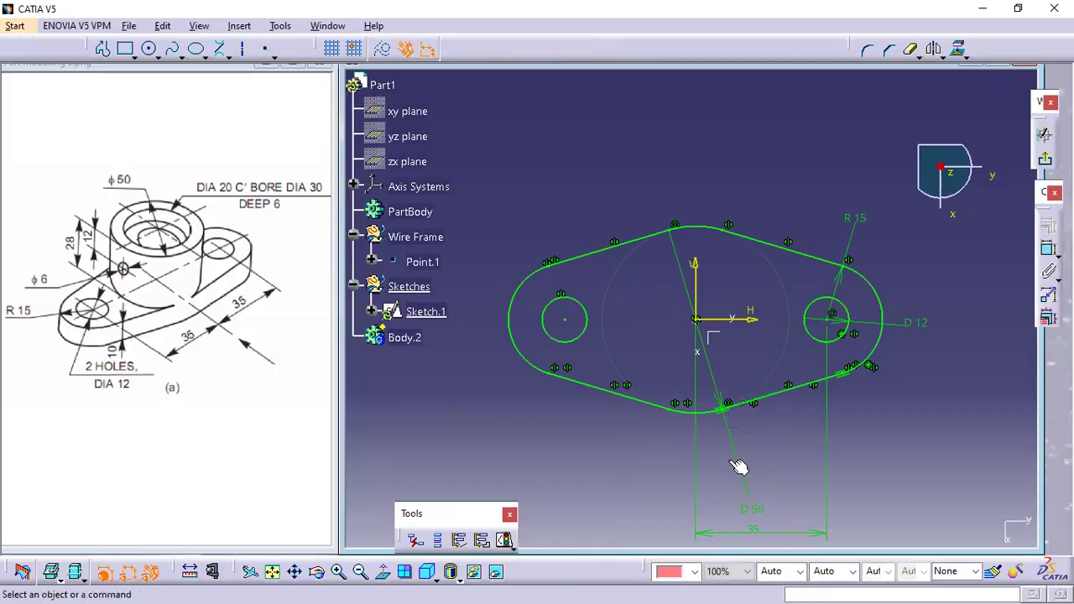
- Check the solving status of the base sketch and exit the sketch
click(504, 541)
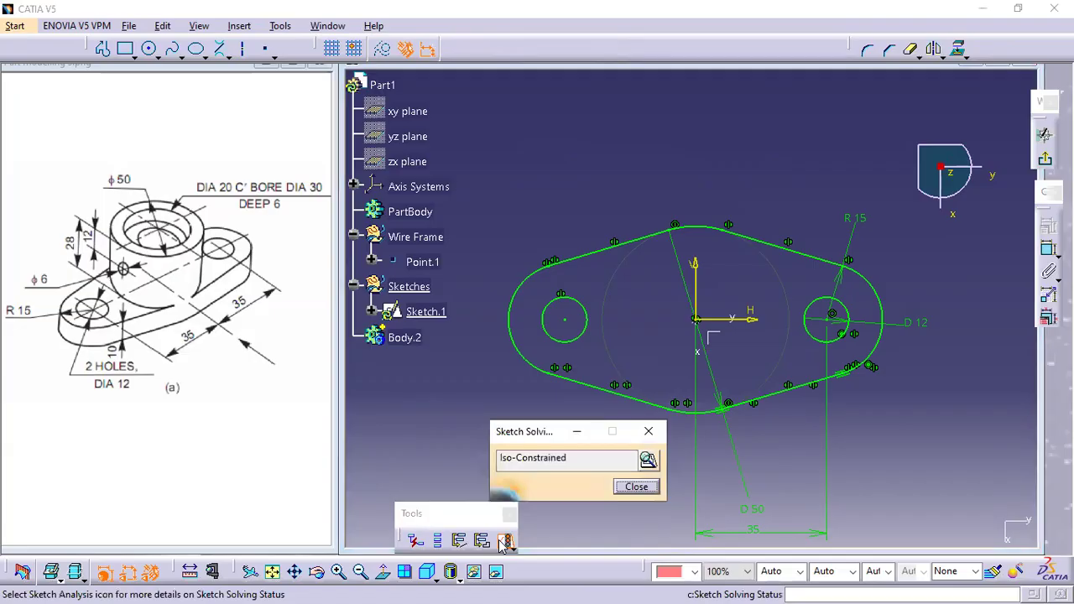
click(636, 487)
click(1047, 163)
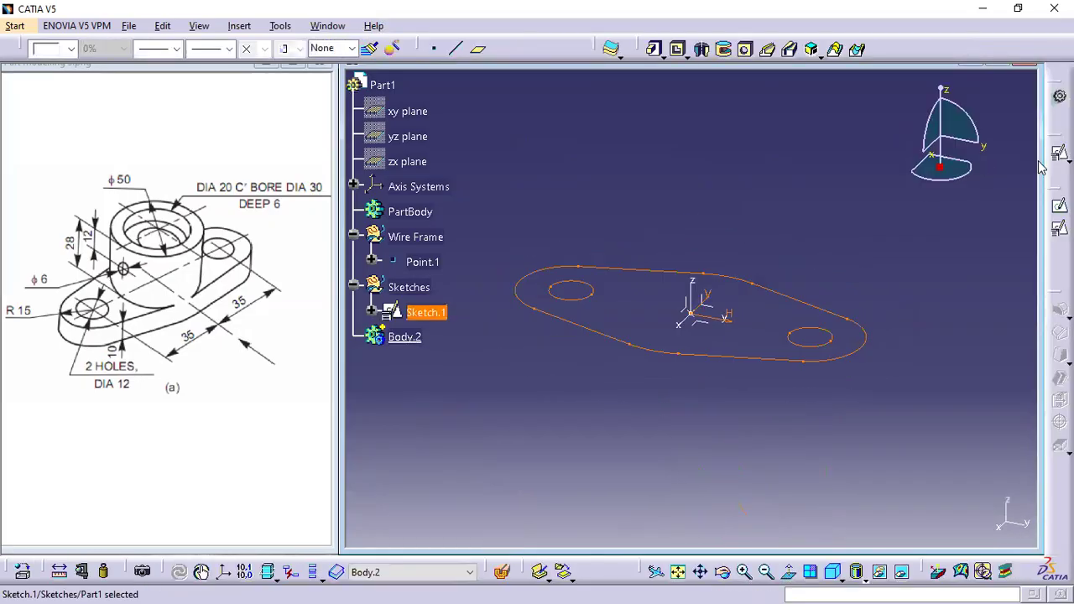
- Pad the base sketch by 10 mm in the reversed direction, below the xy plane
click(655, 49)
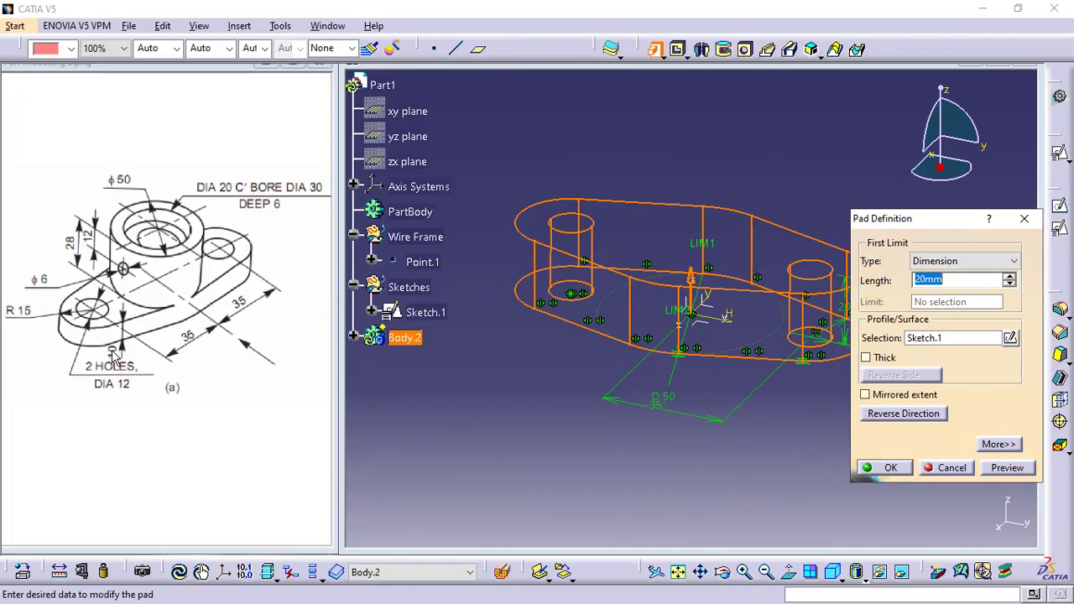
text(10)
click(913, 413)
click(908, 468)
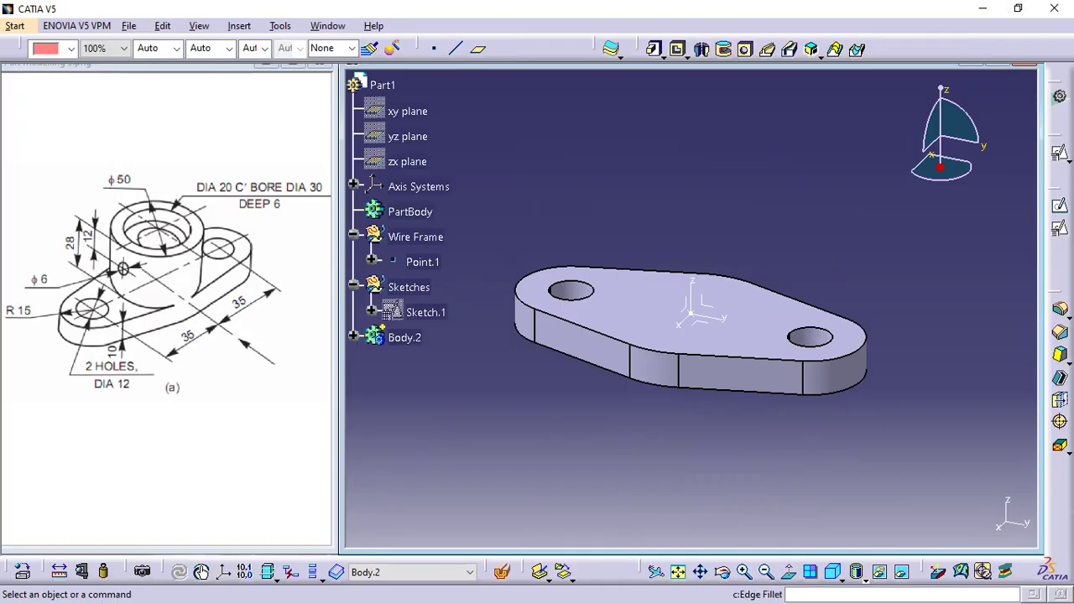
- Define the Sketches geometrical set as the in-work object
click(1060, 230)
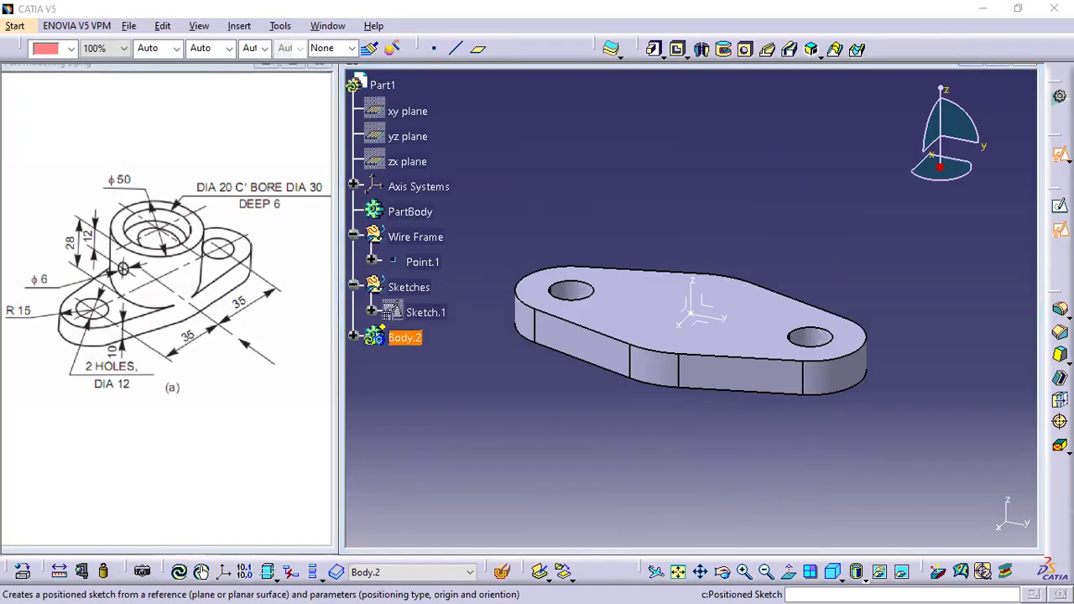
click(918, 365)
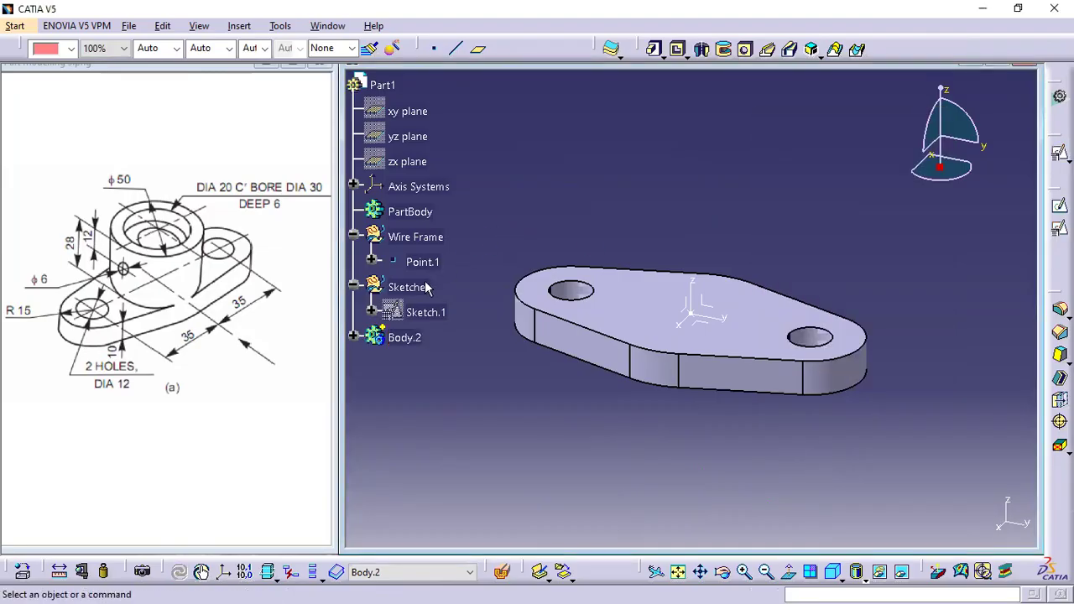
right_click(409, 287)
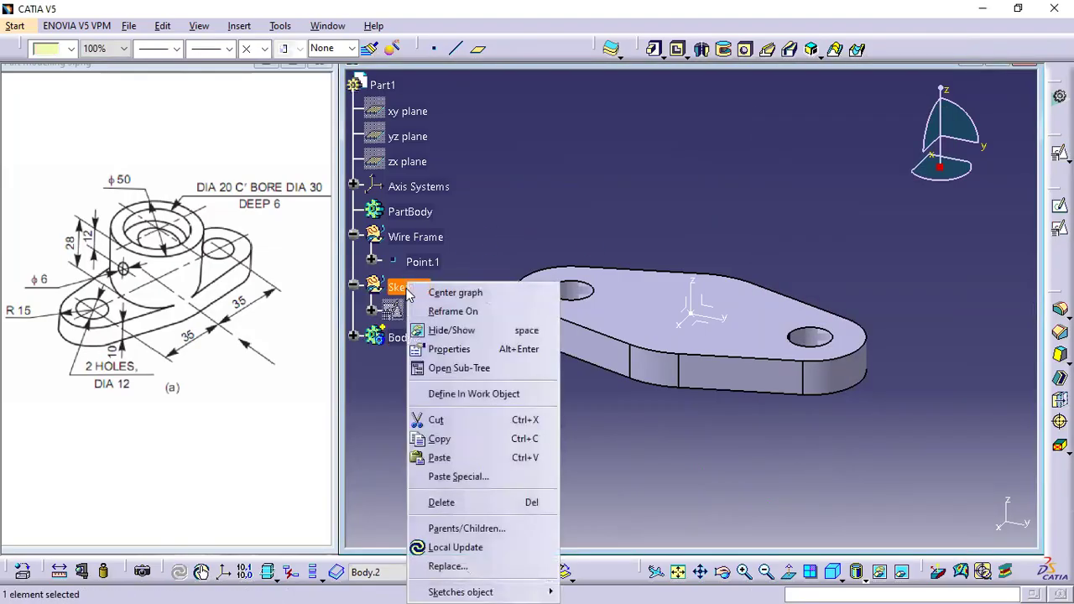
click(473, 393)
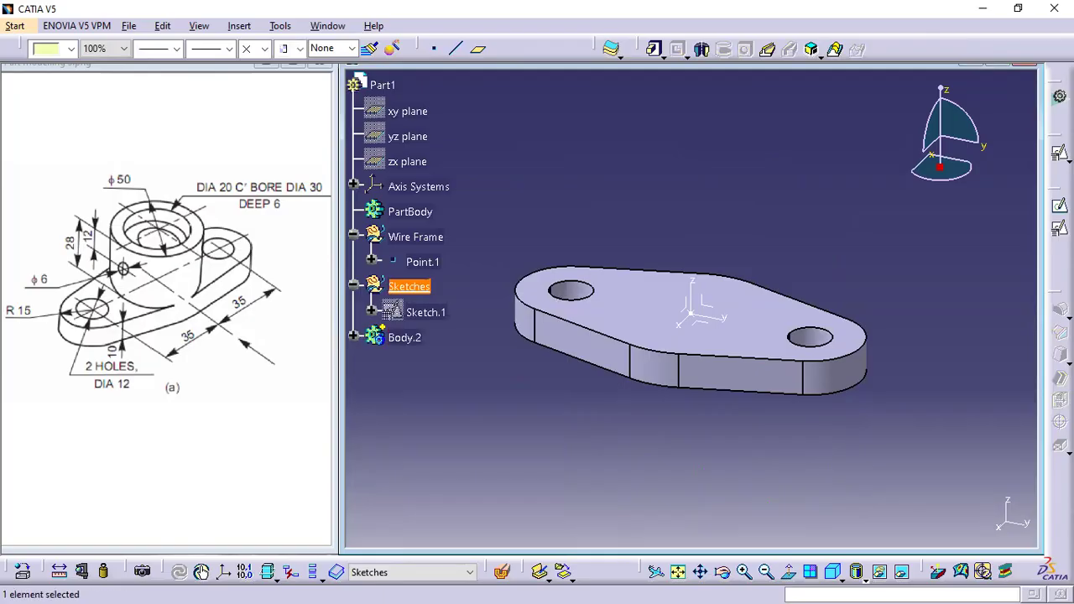
- Create a positioned sketch on the yz plane of the absolute axis system, with its origin set as the projection of Point.1
click(1061, 229)
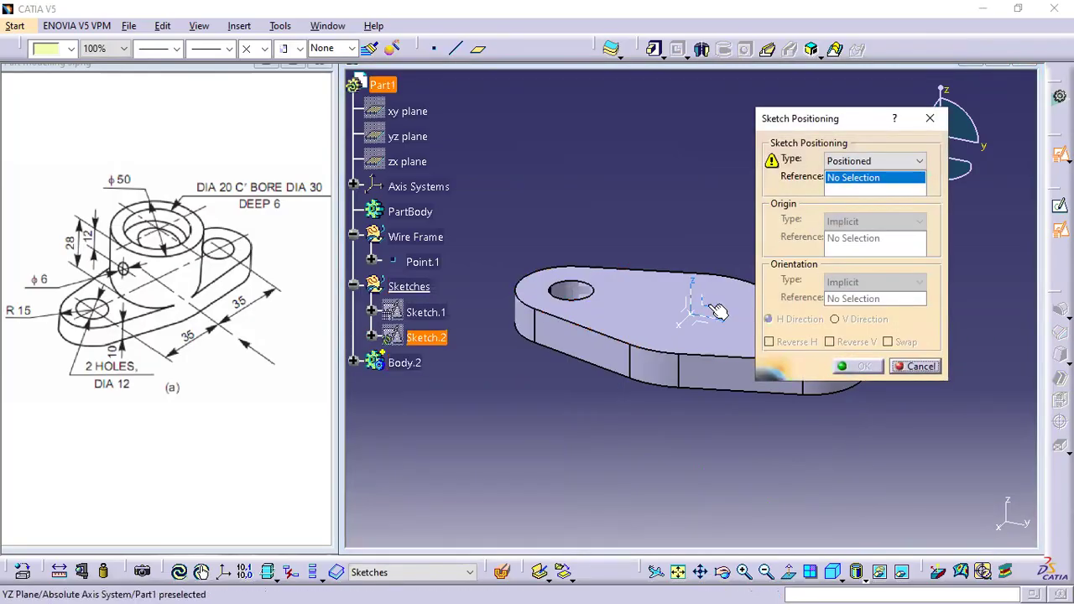
click(696, 302)
click(873, 221)
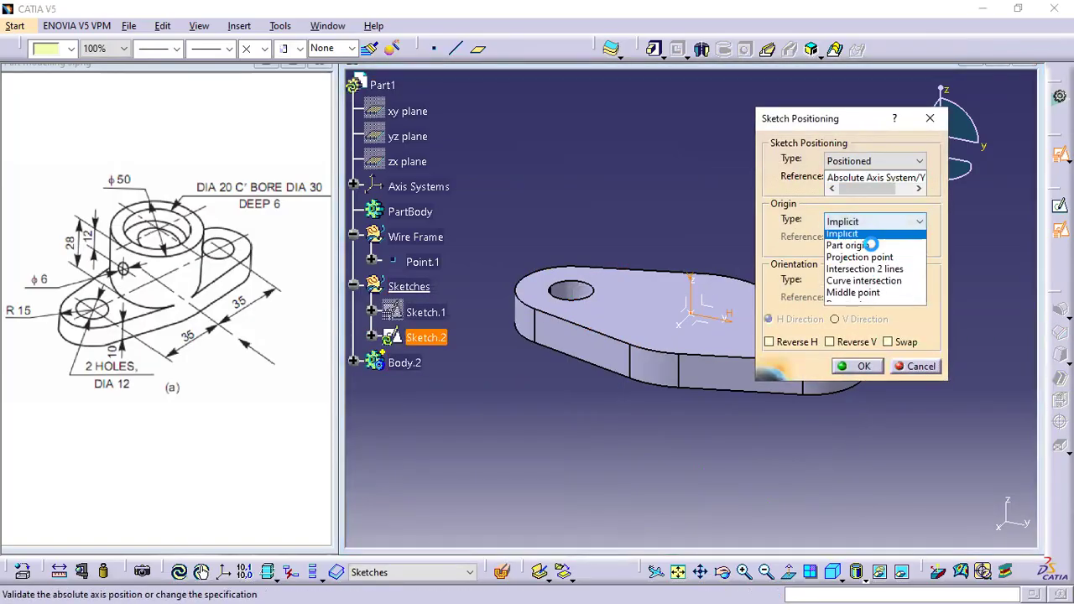
click(865, 257)
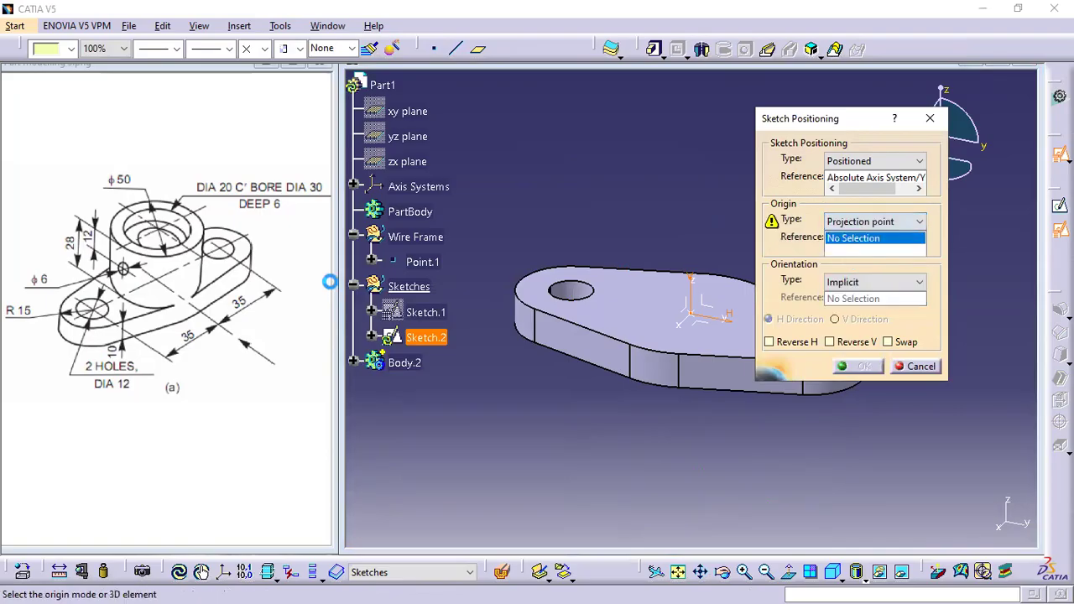
click(424, 262)
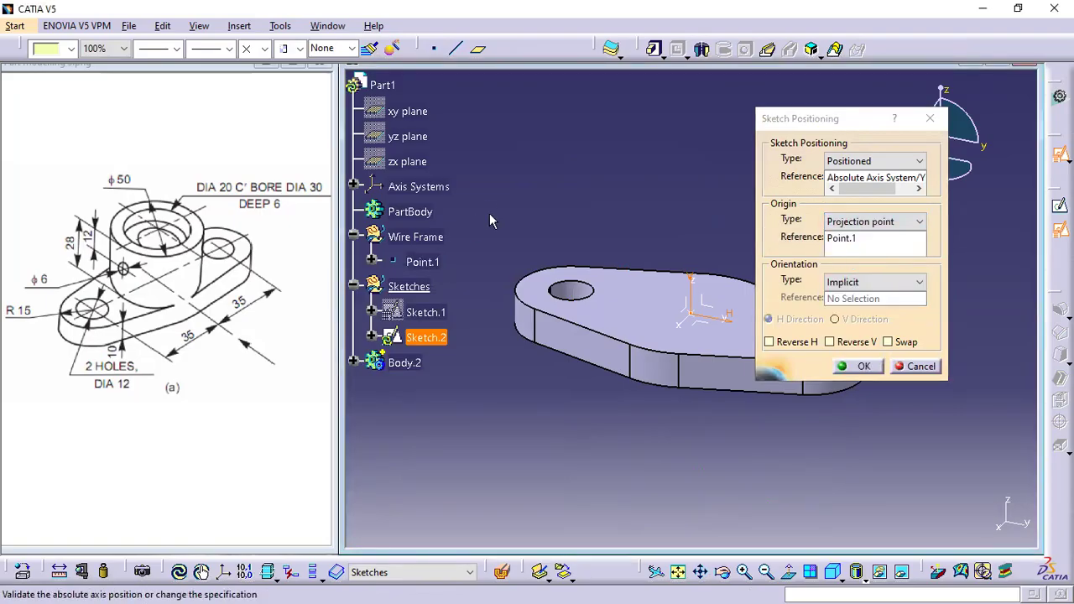
click(855, 368)
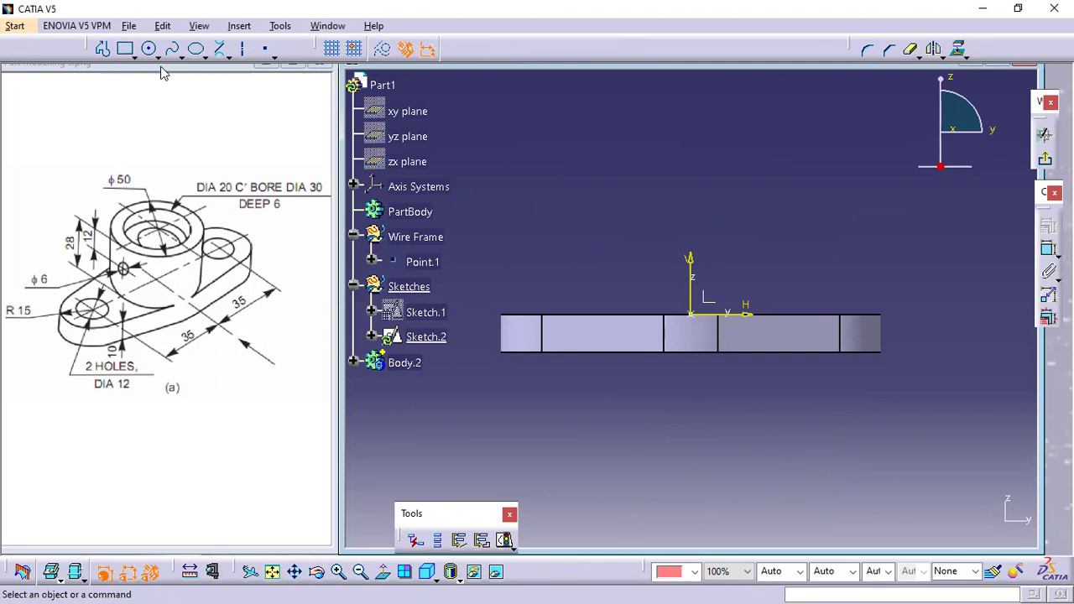
- Draw a horizontal profile line 25 mm long towards positive H, starting on the V axis at 28 mm height
click(102, 48)
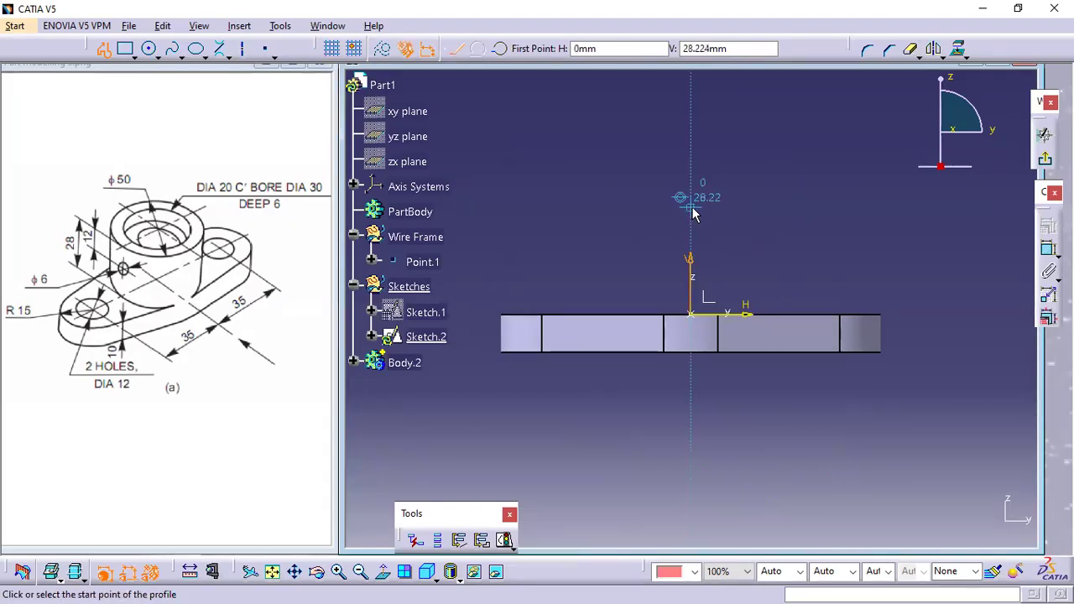
key(Tab)
text(2)
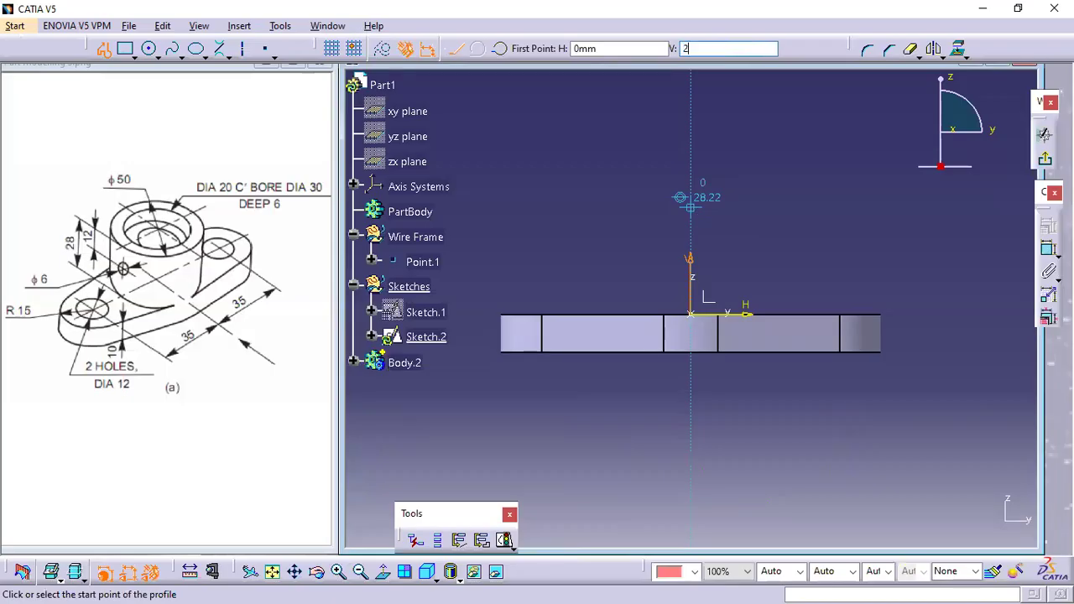
key(Return)
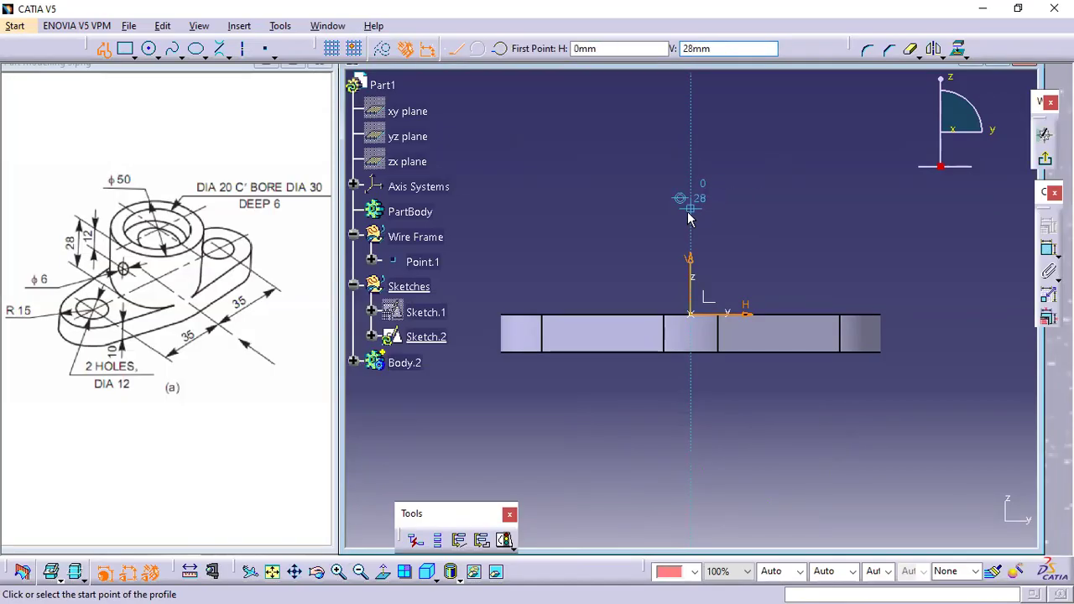
click(689, 214)
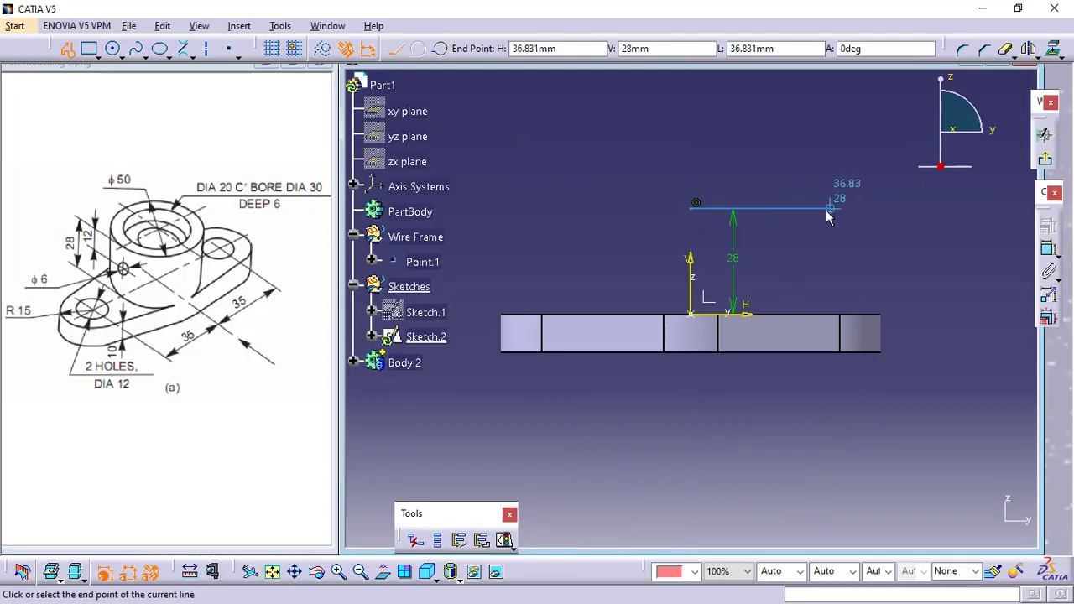
key(Tab)
key(Tab)
key(Tab)
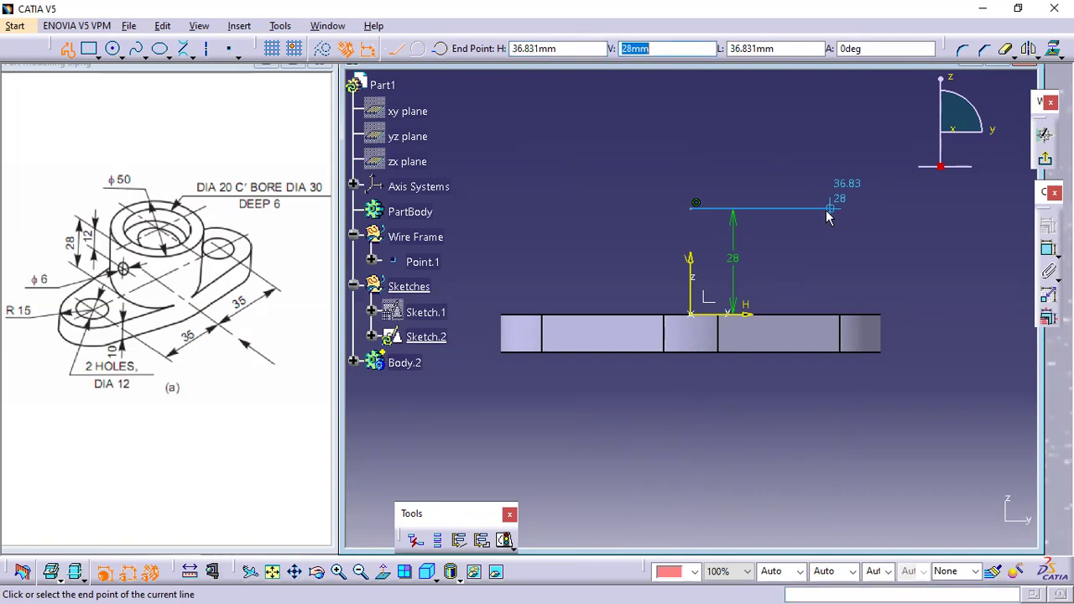
text(2)
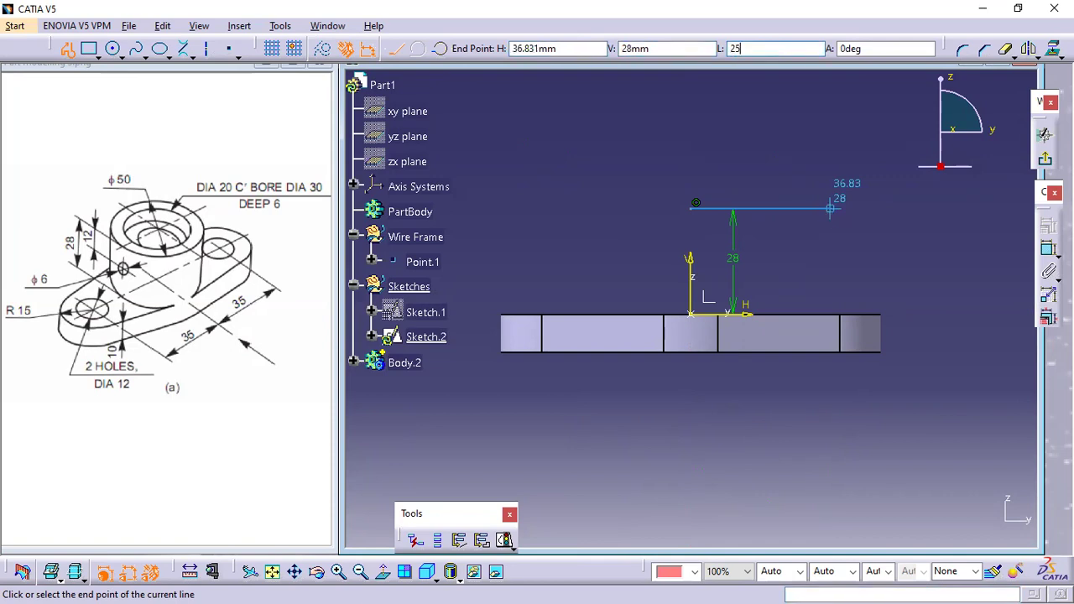
text(5)
key(Return)
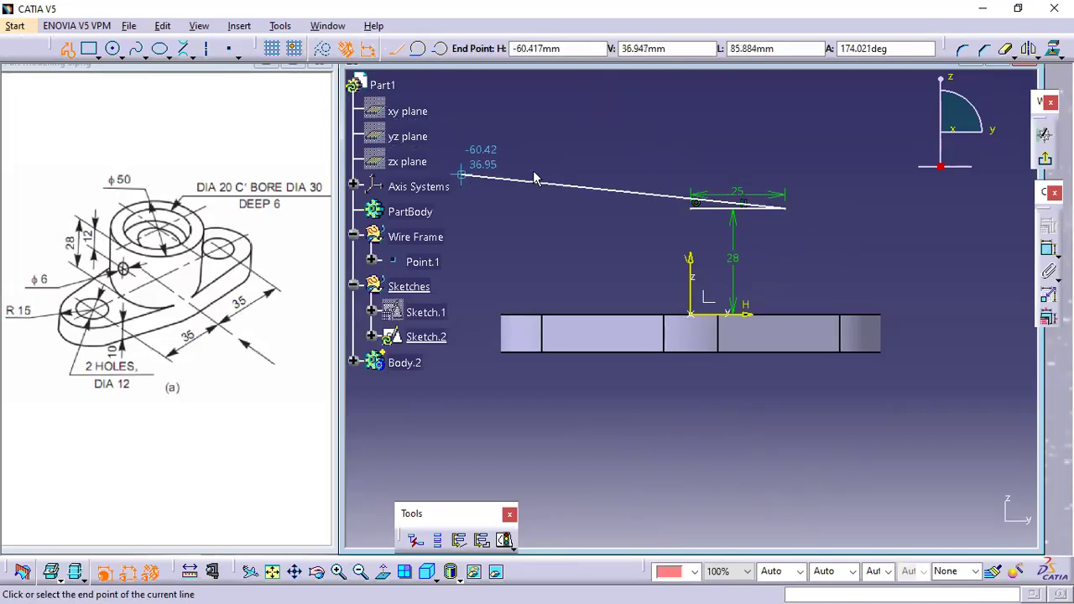
- End the profile and convert the 25 mm horizontal line into a construction element
click(69, 50)
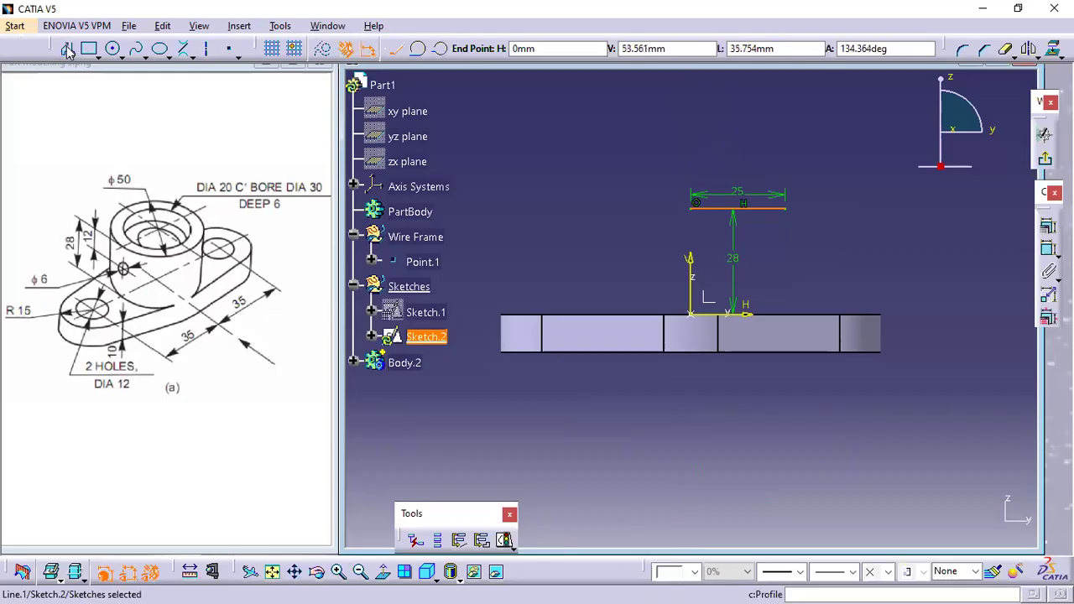
click(755, 208)
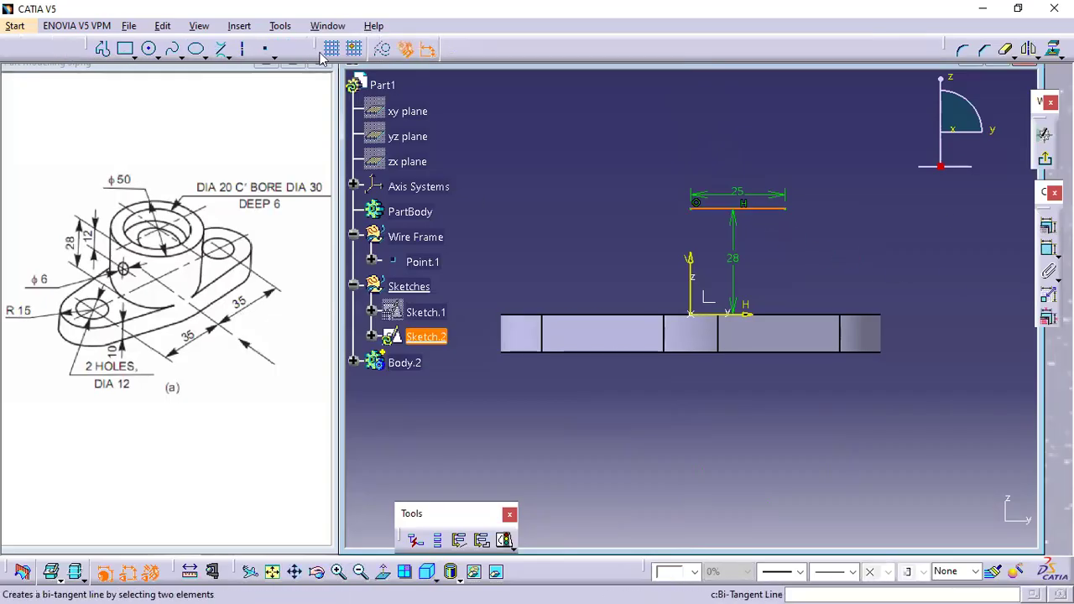
click(383, 49)
click(811, 147)
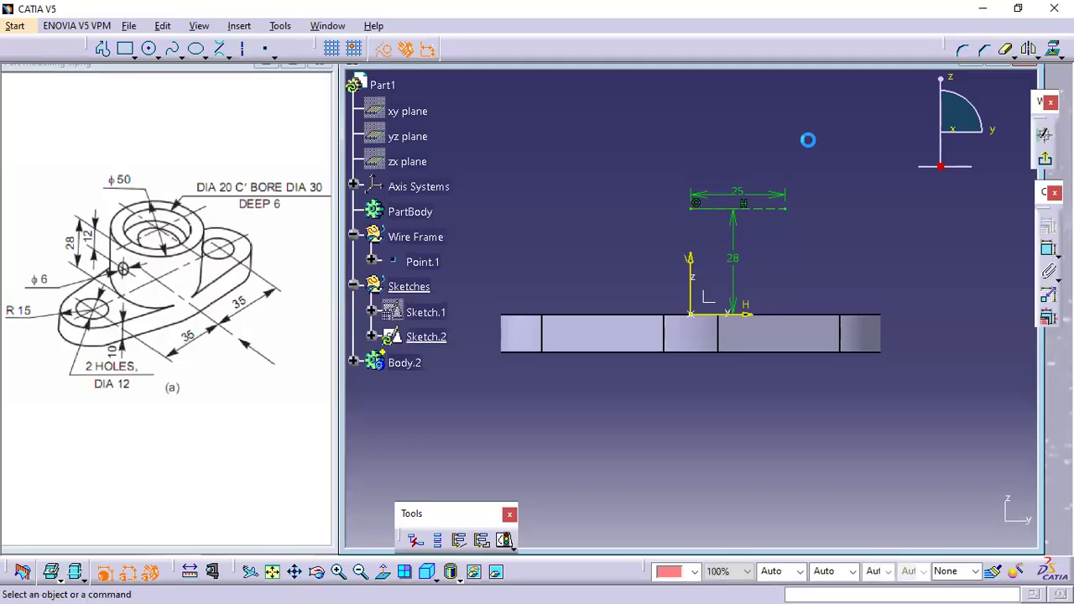
- Reposition the 28 mm height dimension beyond the negative H side of the base and the 25 mm length dimension well above the line
drag(736, 259, 520, 243)
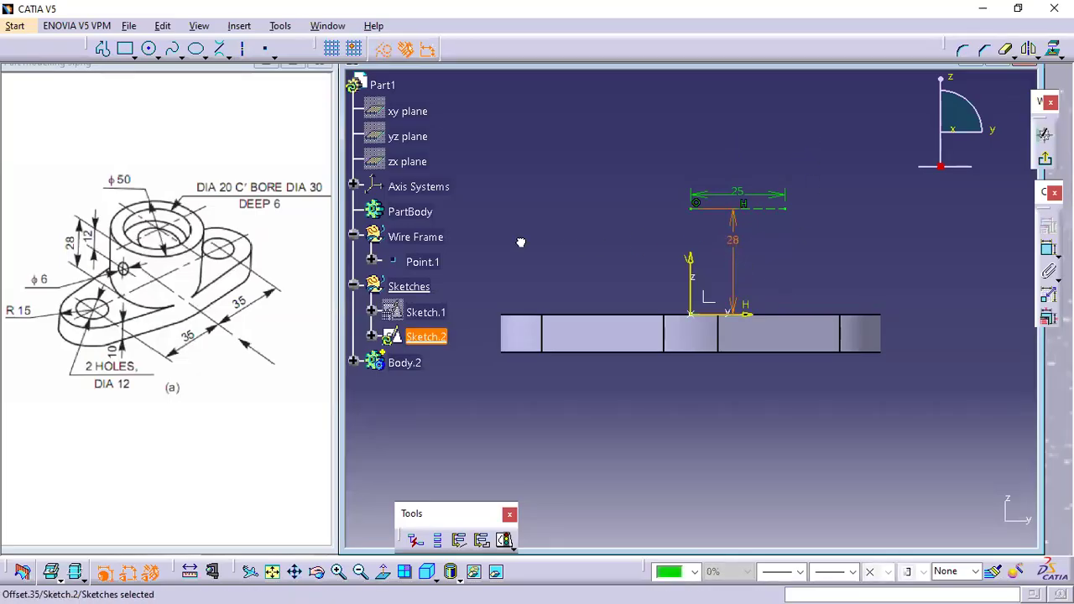
drag(732, 264, 467, 271)
click(765, 198)
drag(748, 140, 739, 100)
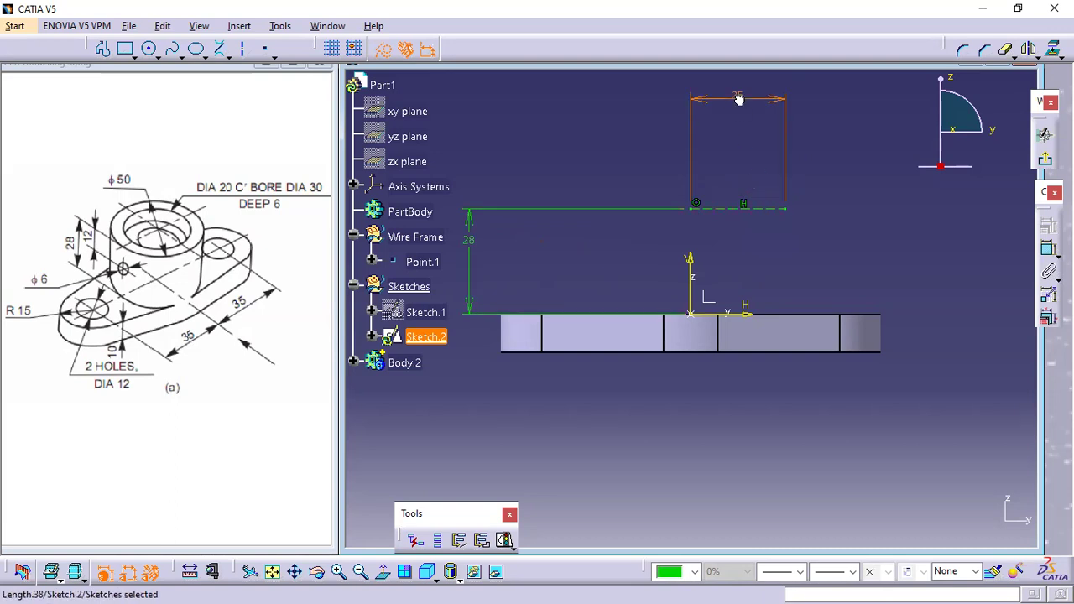
click(893, 281)
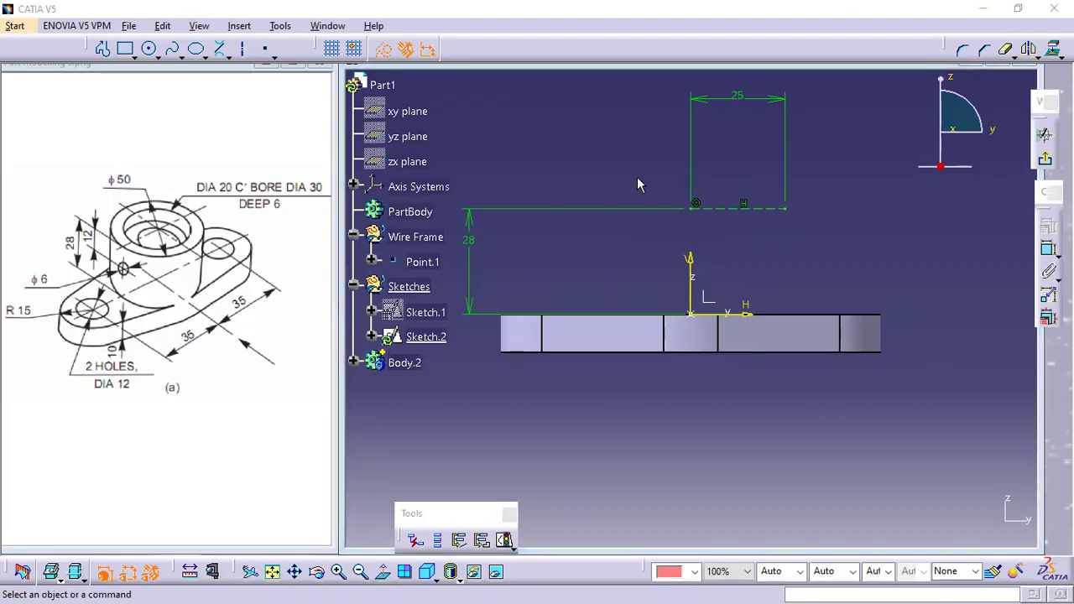
click(592, 159)
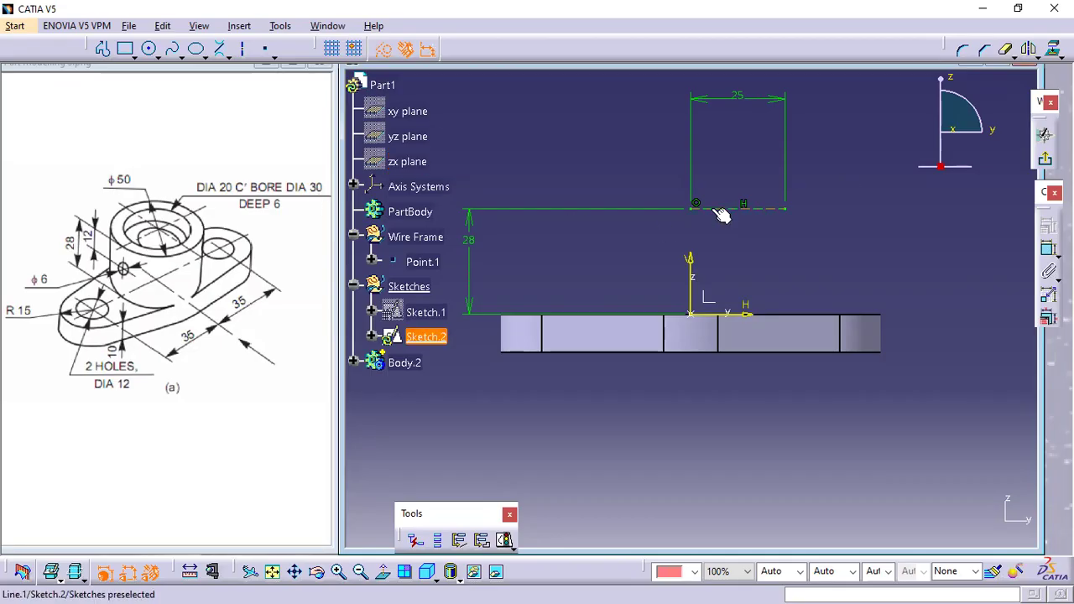
- Draw a horizontal profile line about 6 mm long from the construction line's outer end back towards the V axis, then end the profile
click(104, 49)
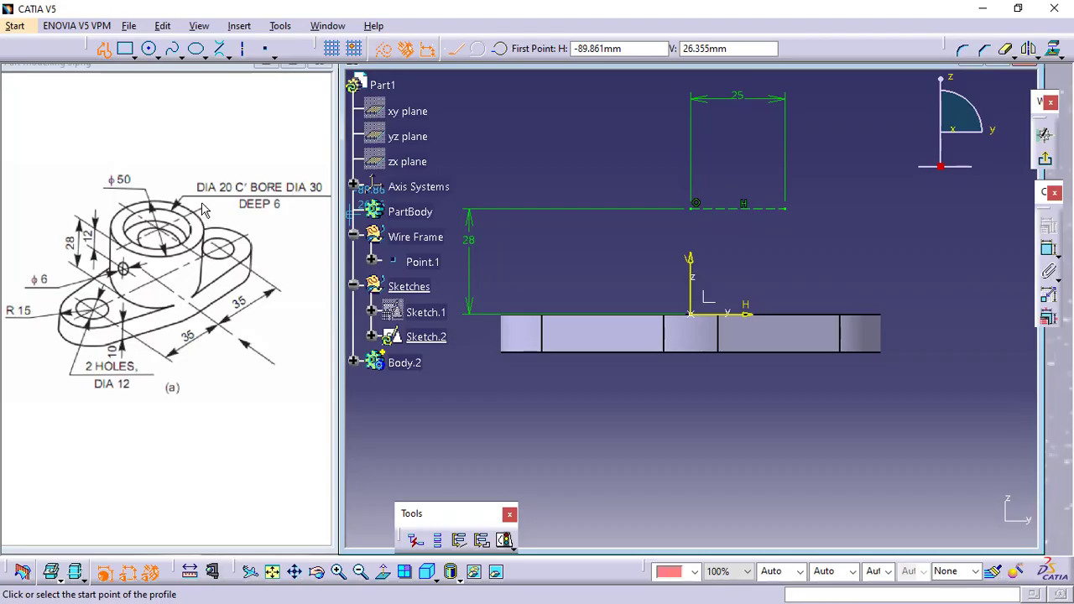
click(788, 210)
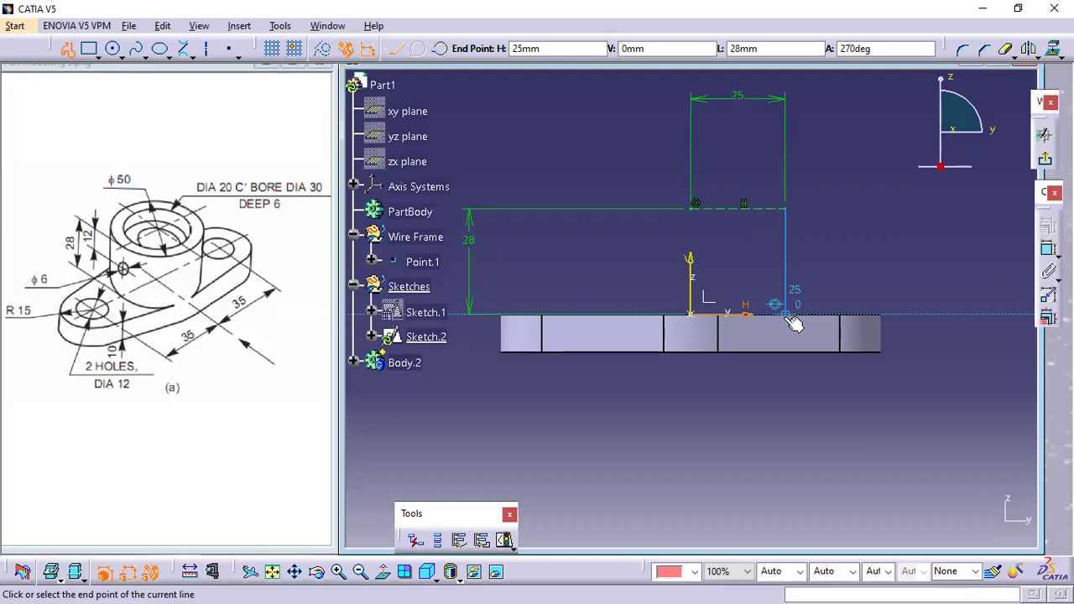
click(762, 209)
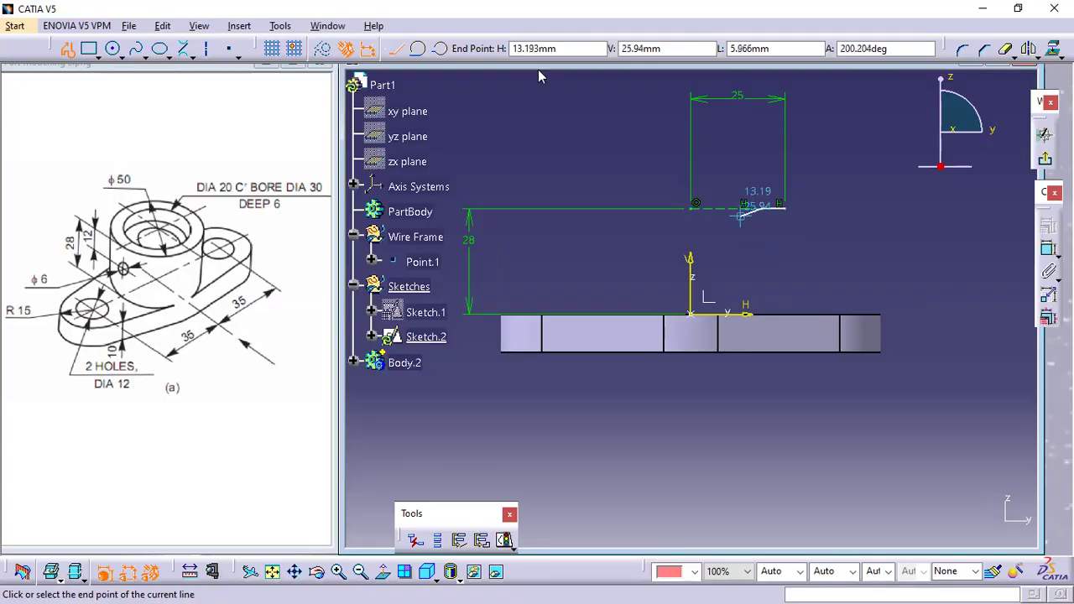
key(Escape)
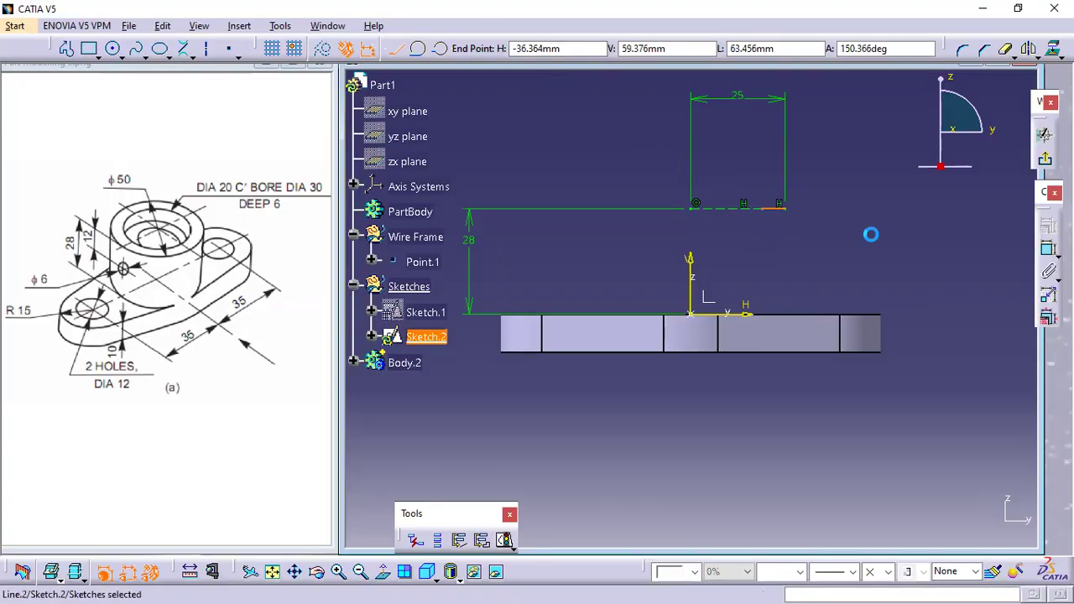
- Dimension the short horizontal line above the construction line and set its length to 10 mm
click(1049, 250)
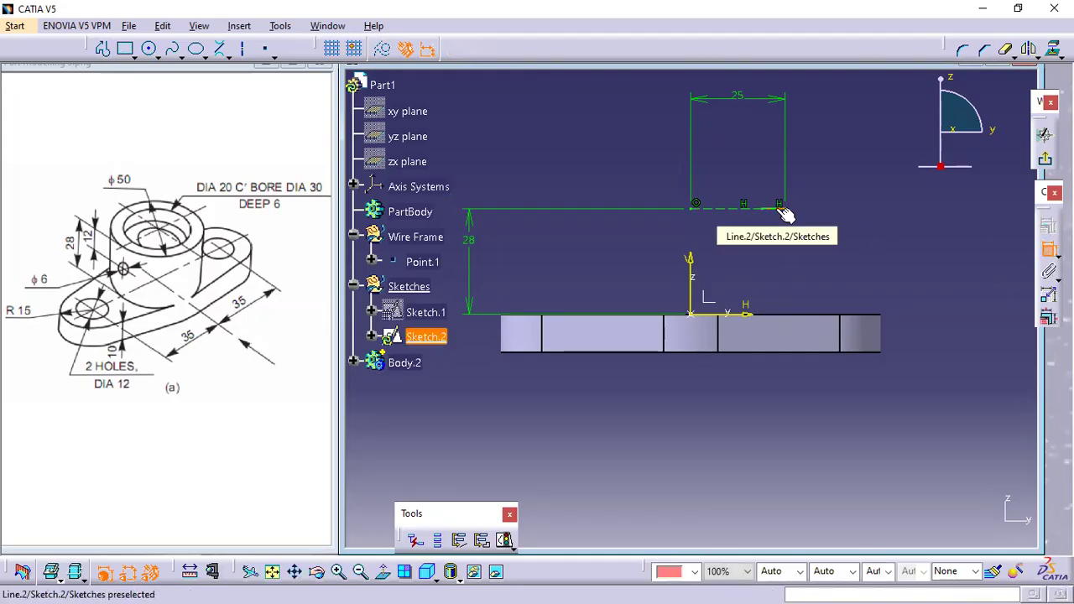
click(783, 213)
click(765, 168)
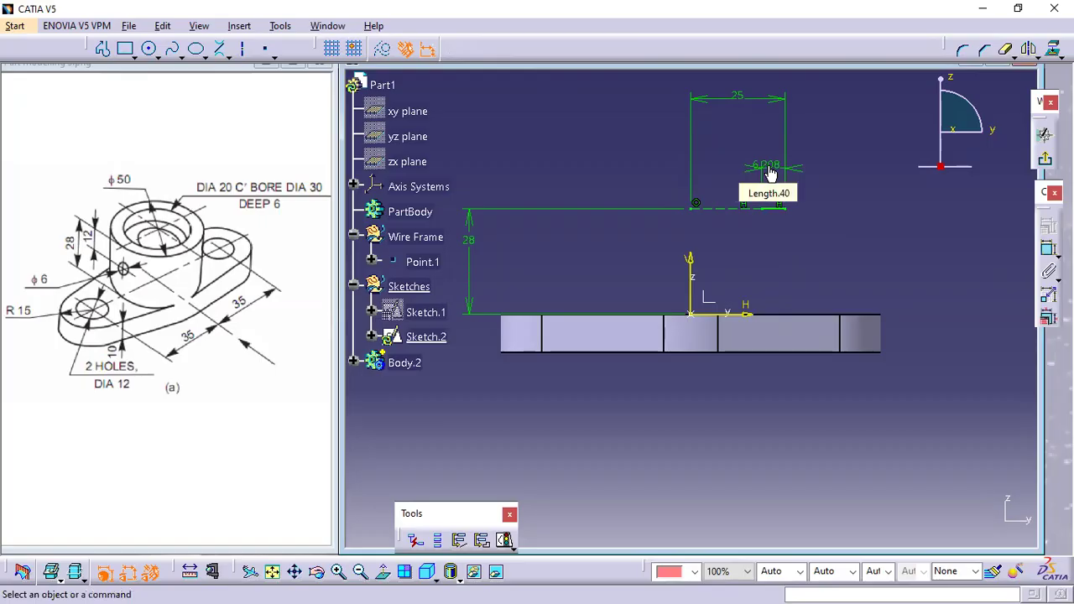
double_click(770, 171)
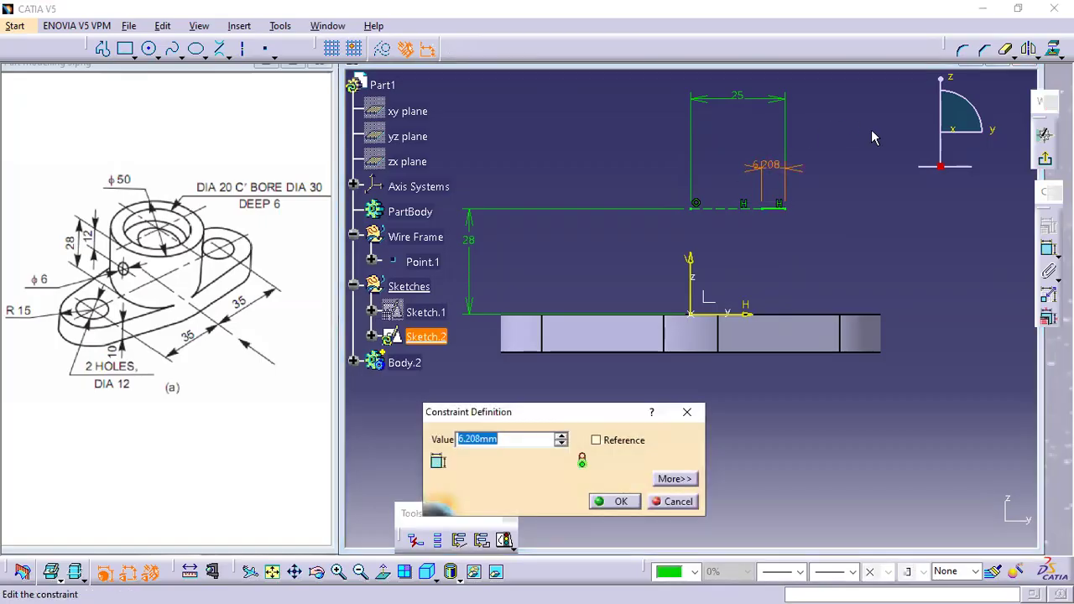
text(10)
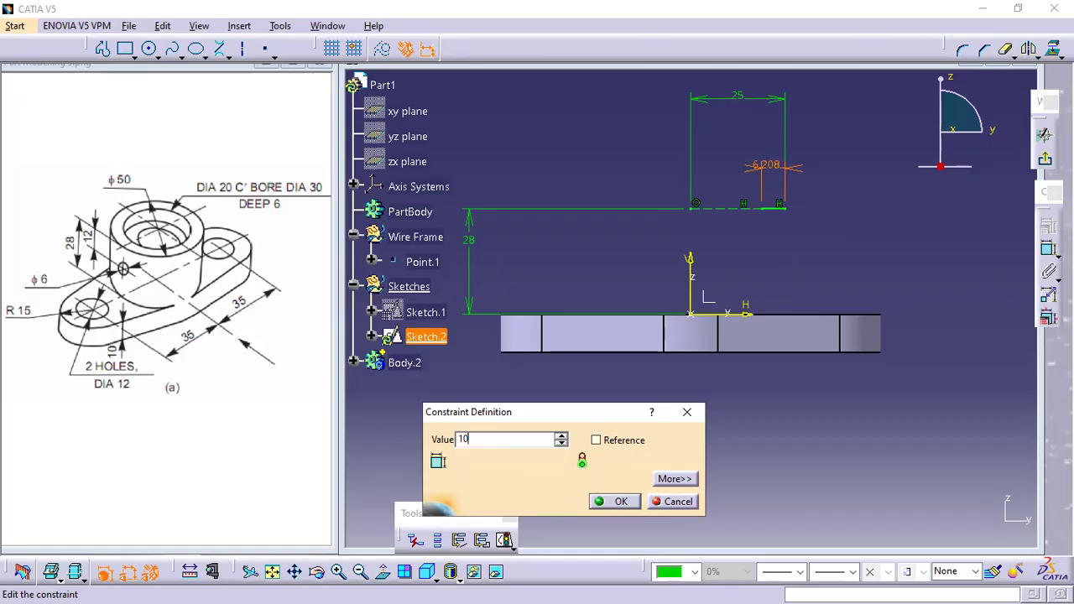
key(Return)
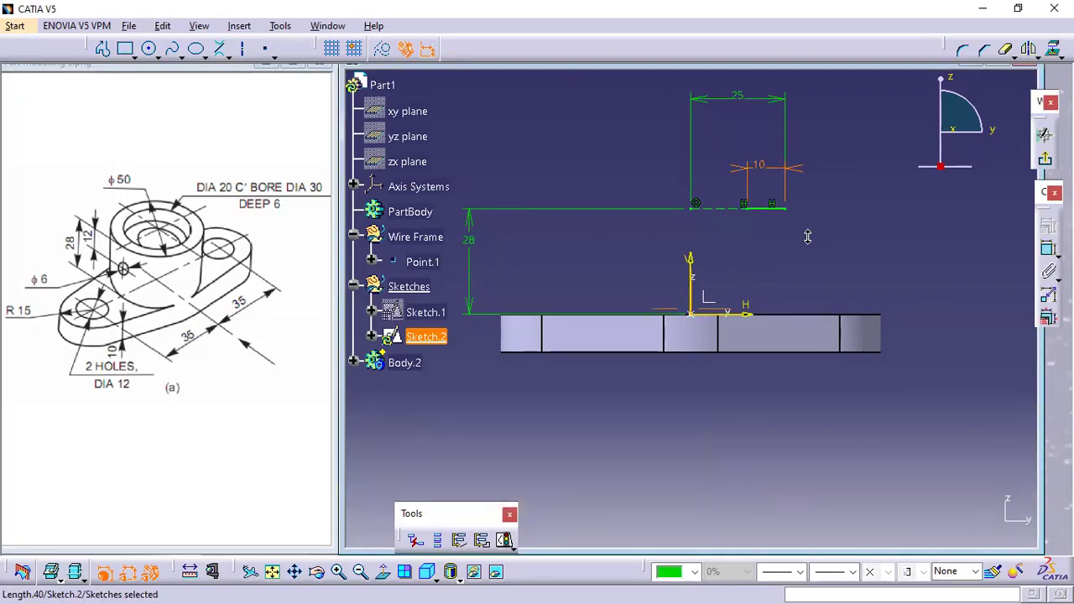
- Draw a vertical profile line about 10.5 mm long downwards from the inner end of the 10 mm line
middle_drag(807, 237, 814, 220)
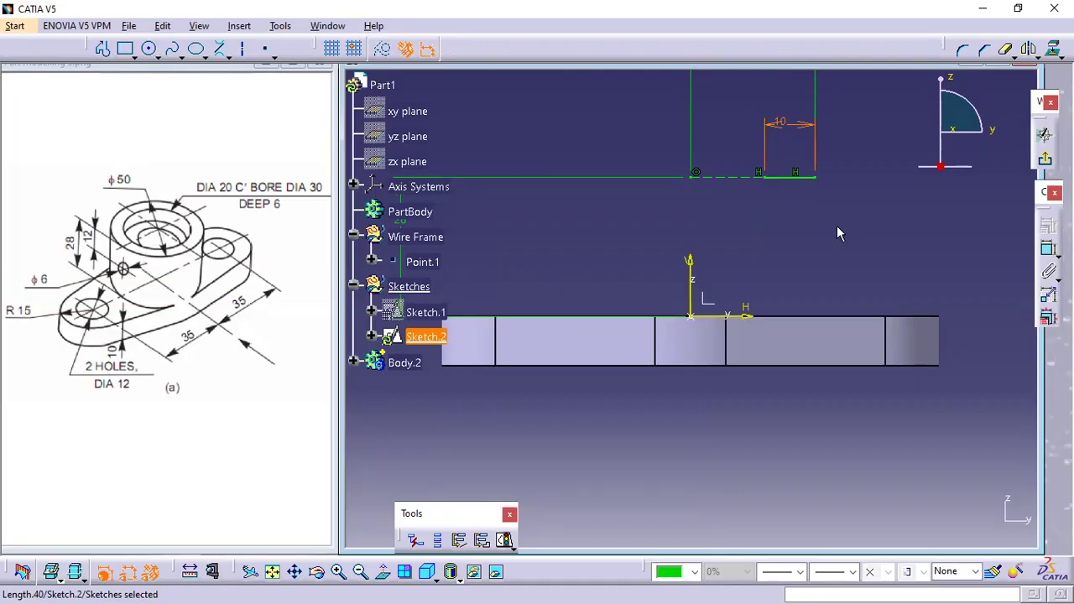
click(103, 48)
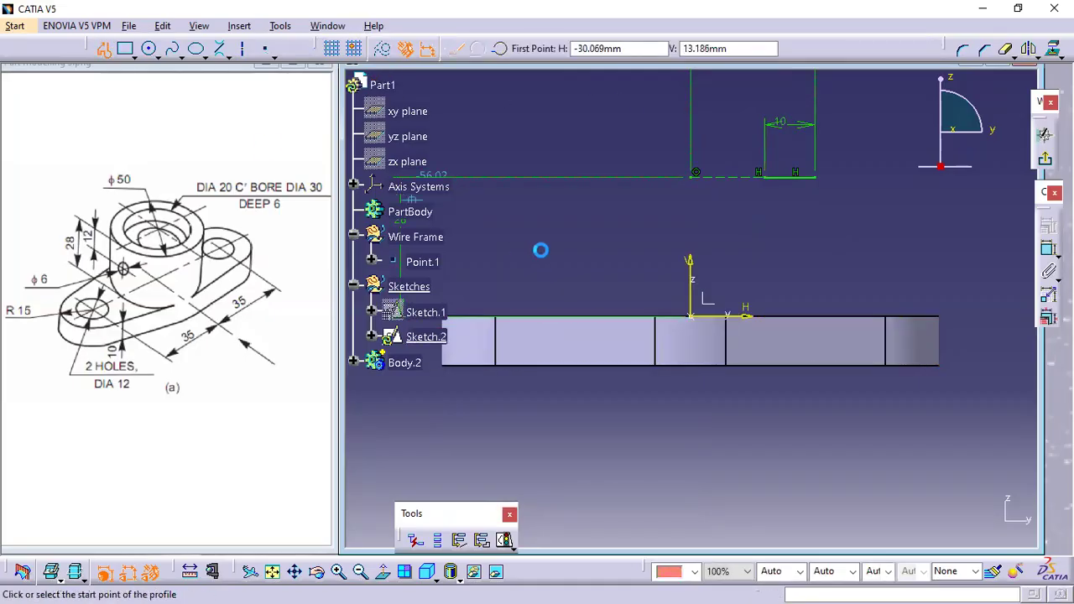
click(759, 177)
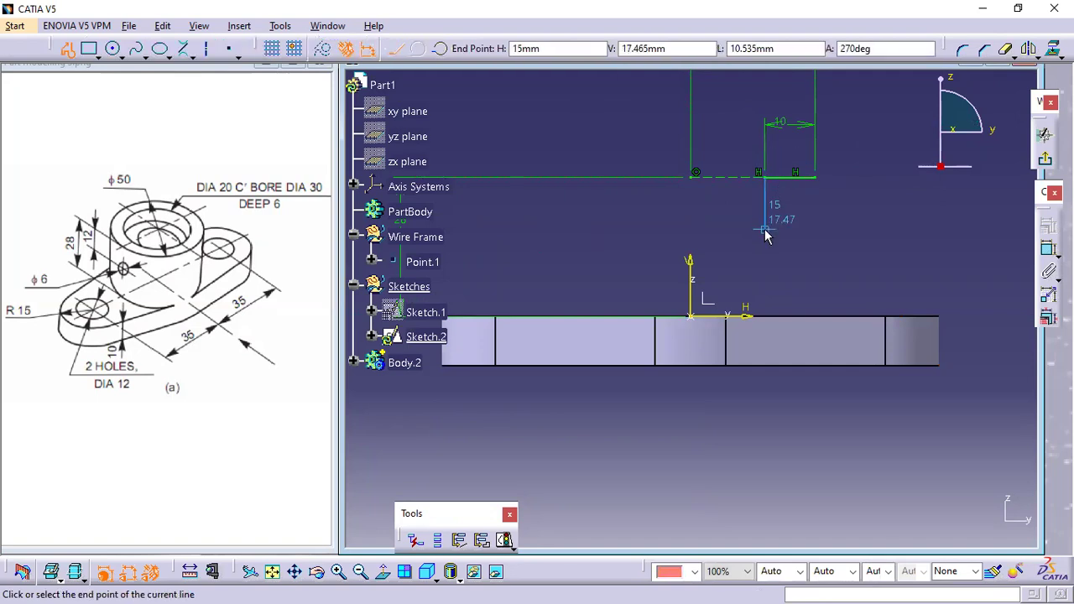
click(764, 229)
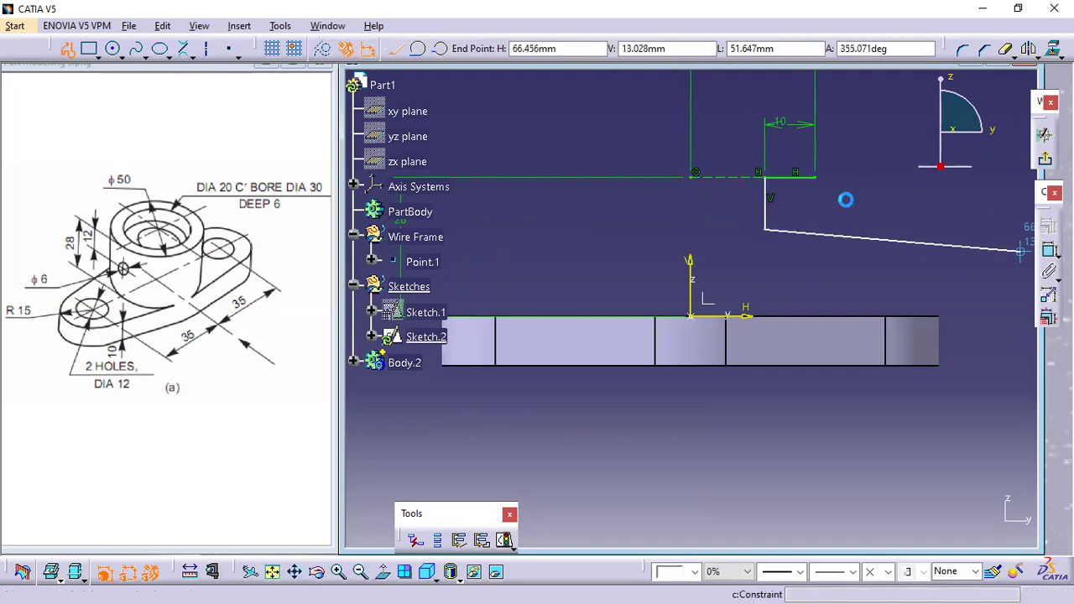
- Dimension the short vertical counterbore line and set its length to 6 mm
click(731, 214)
double_click(729, 205)
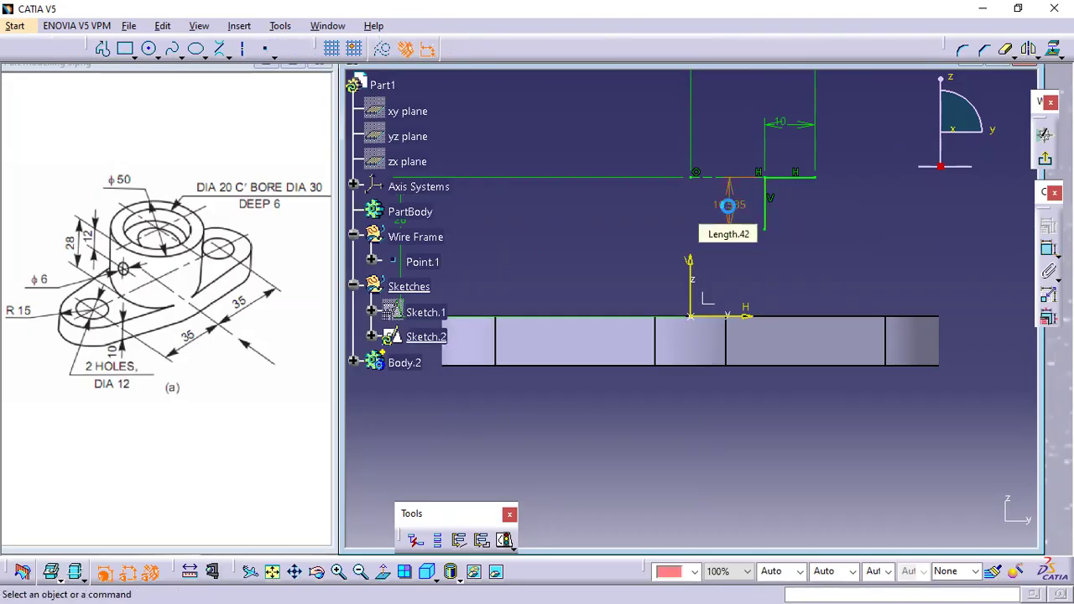
text(6)
key(Return)
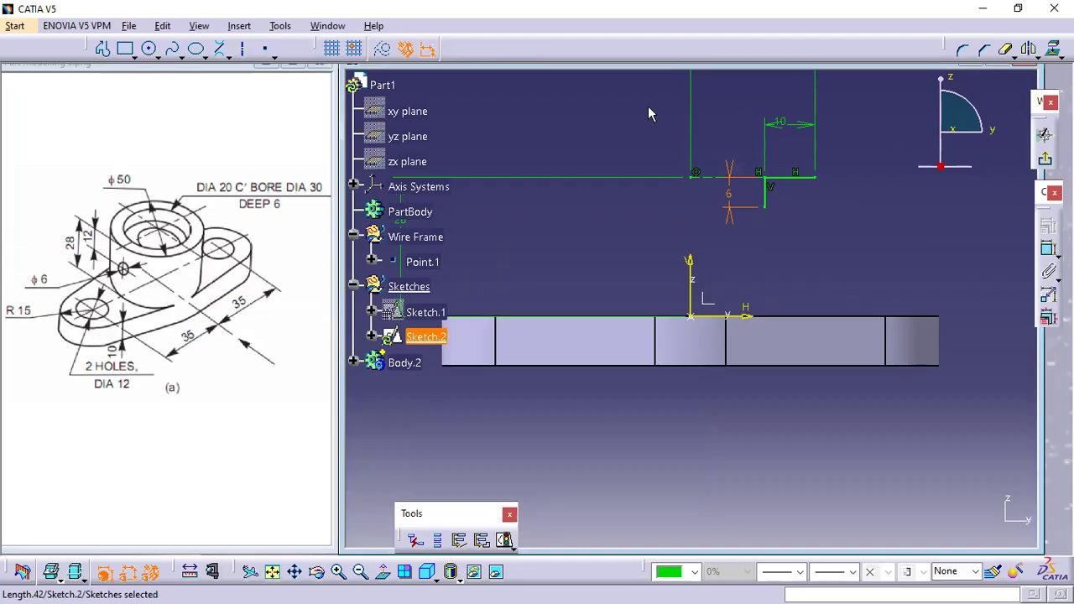
click(541, 108)
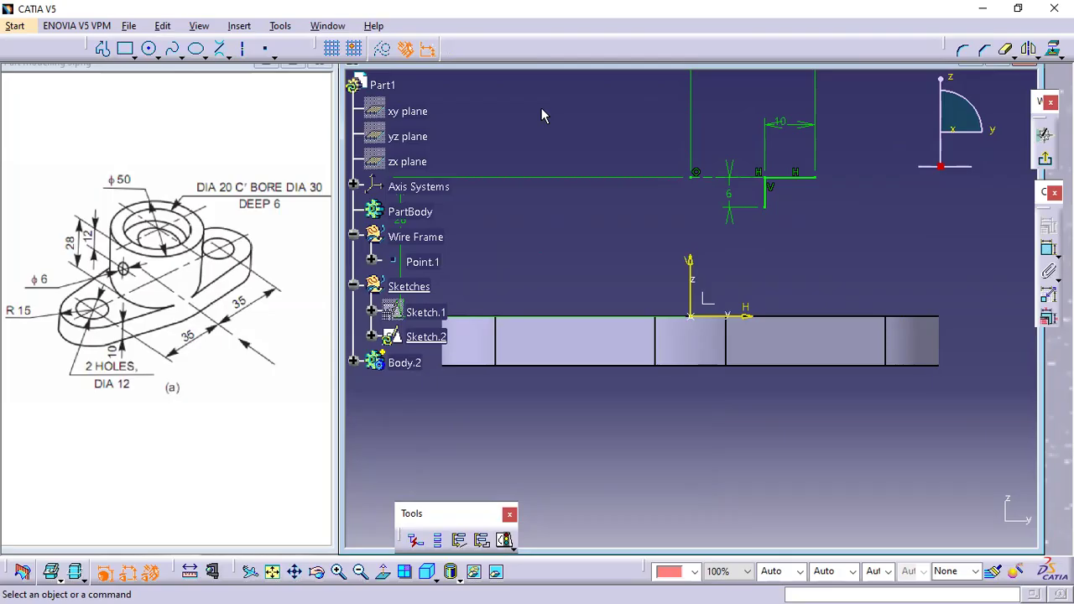
- Close the profile from the 10 mm line's outer end down to the H axis, to the origin, up to 22 mm and across to the 6 mm line
click(103, 48)
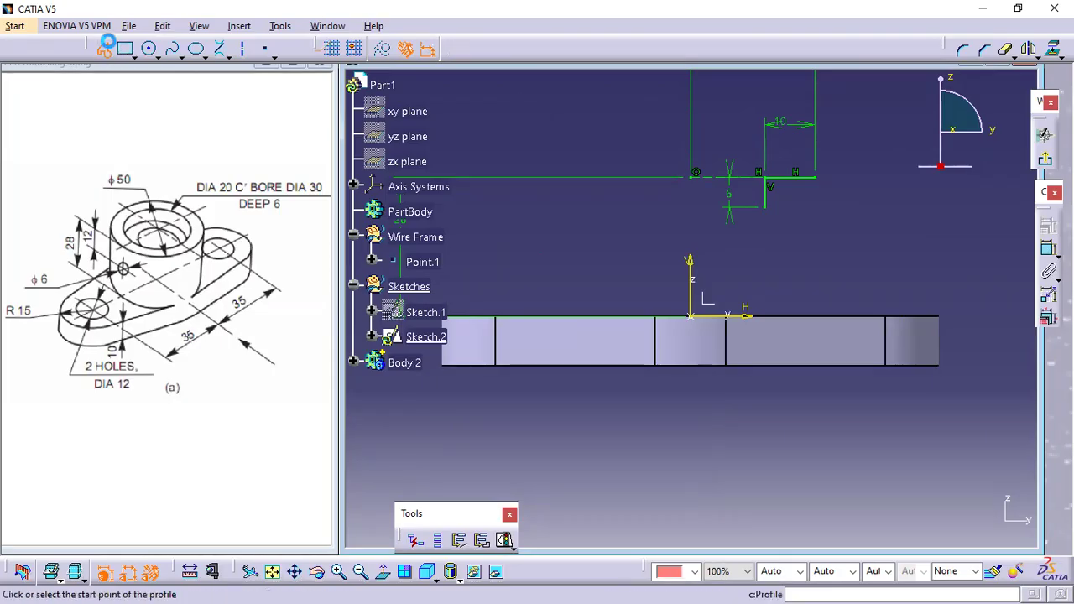
click(819, 178)
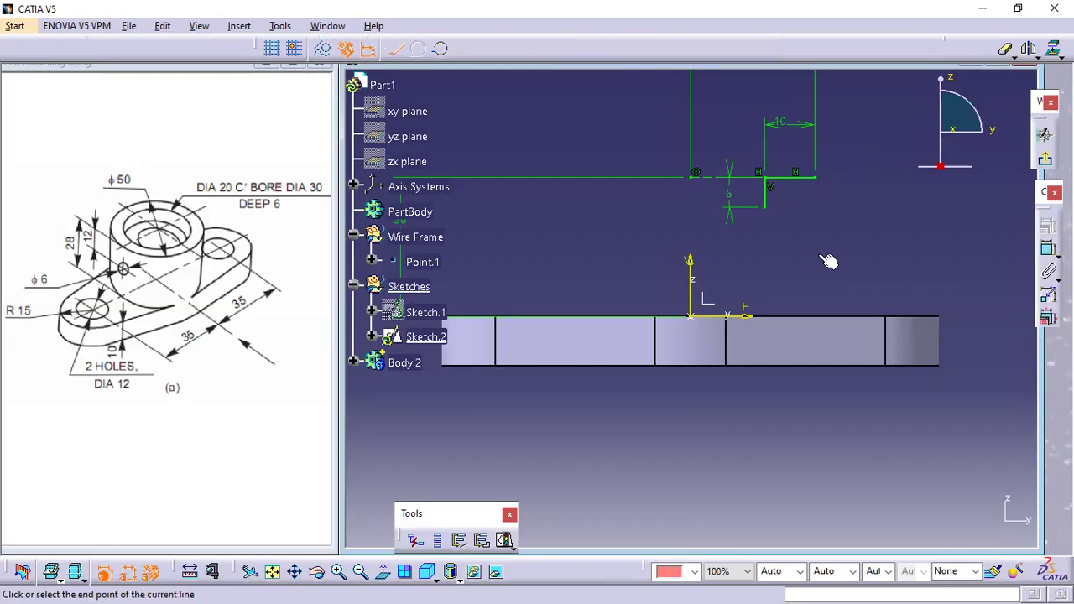
click(815, 317)
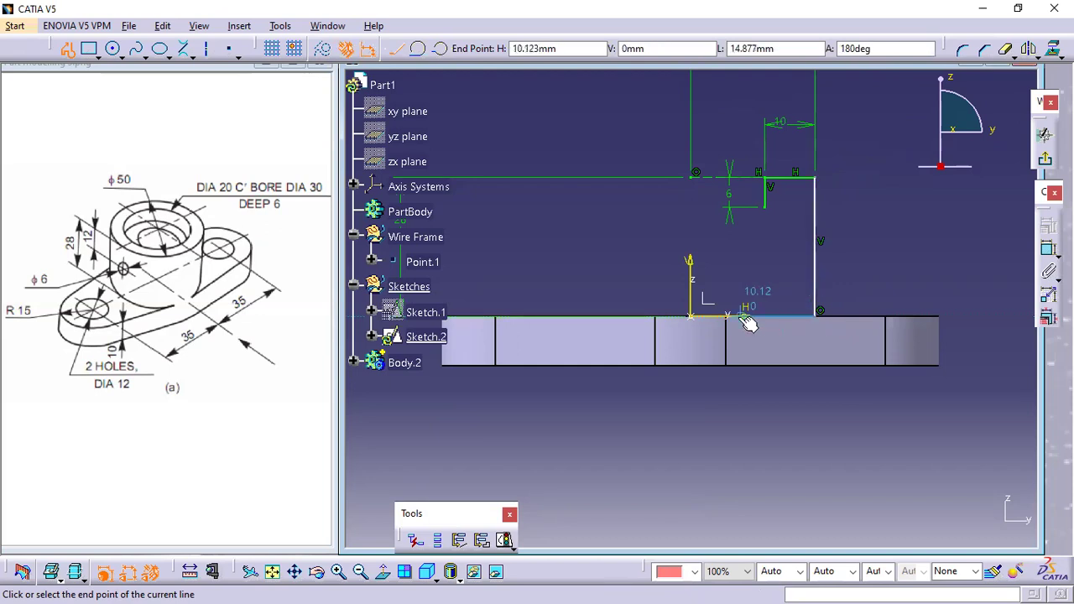
click(690, 316)
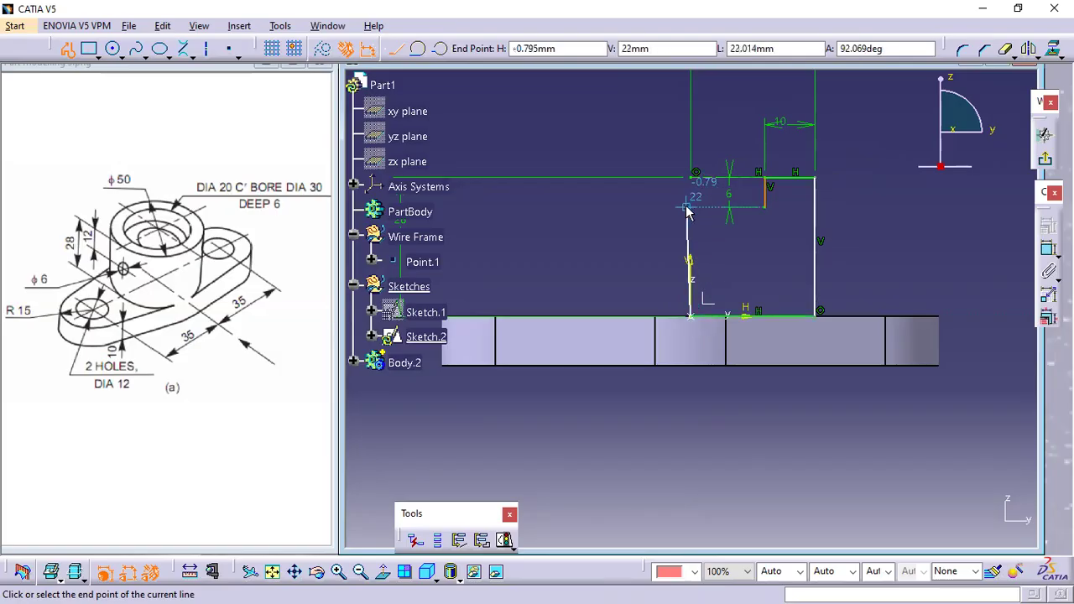
click(690, 207)
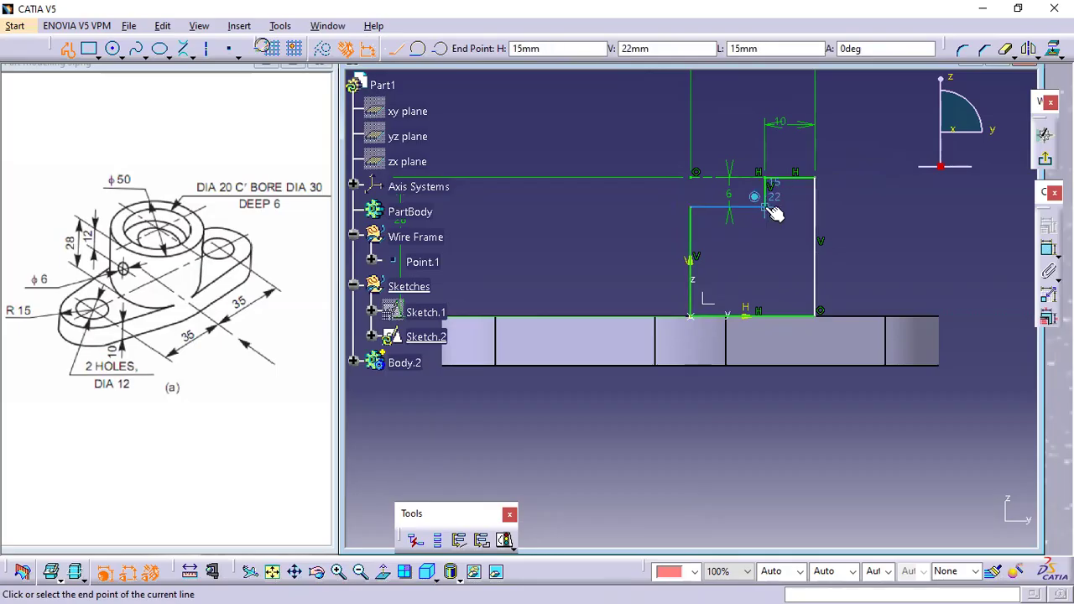
click(764, 207)
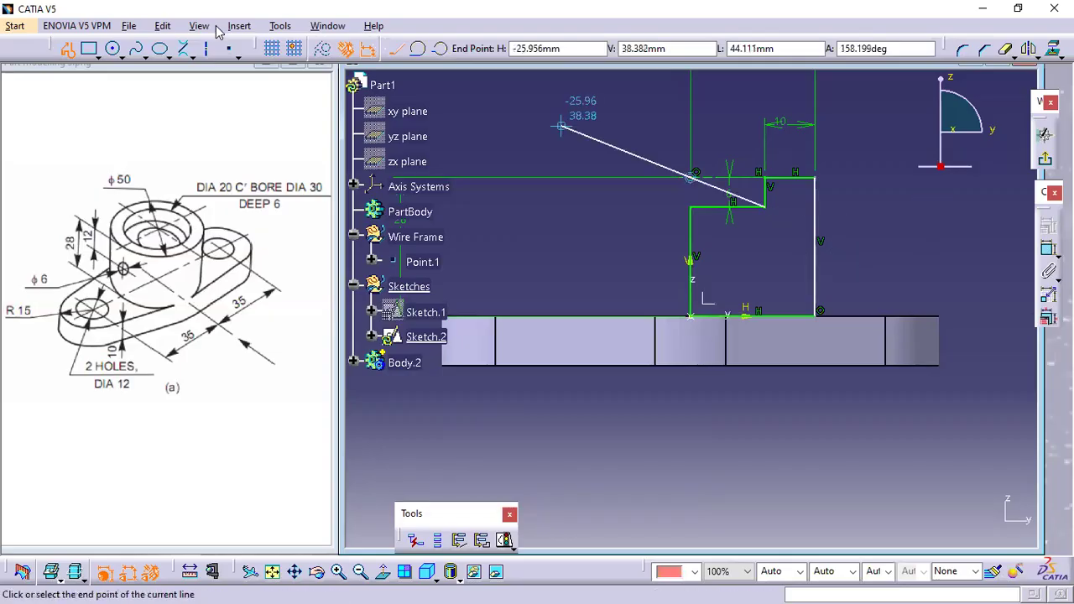
click(68, 49)
click(872, 239)
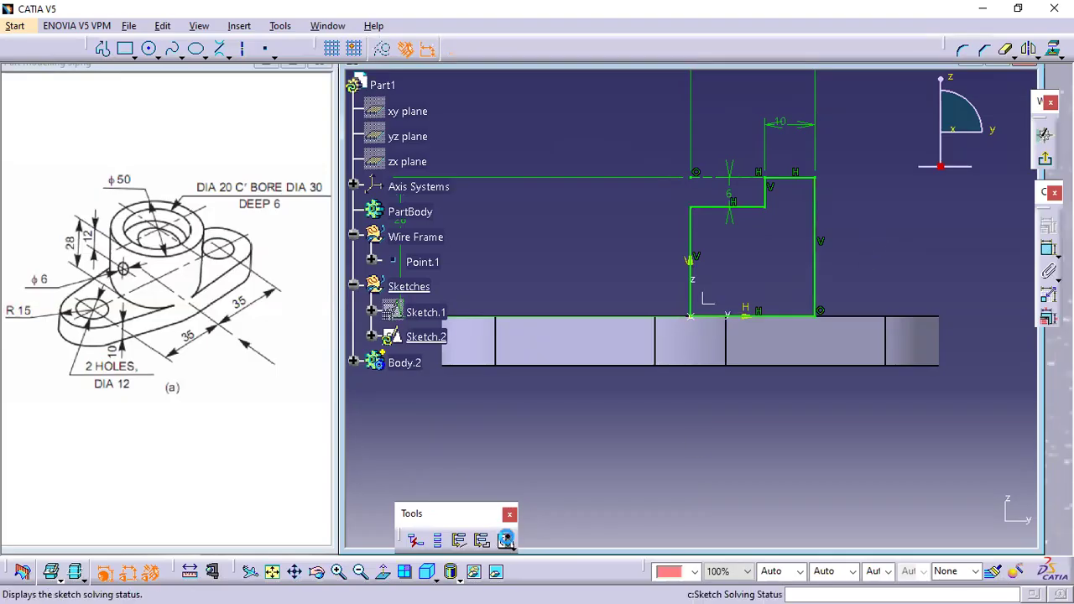
- Check the sketch's solving status and exit the sketch
click(506, 540)
click(635, 487)
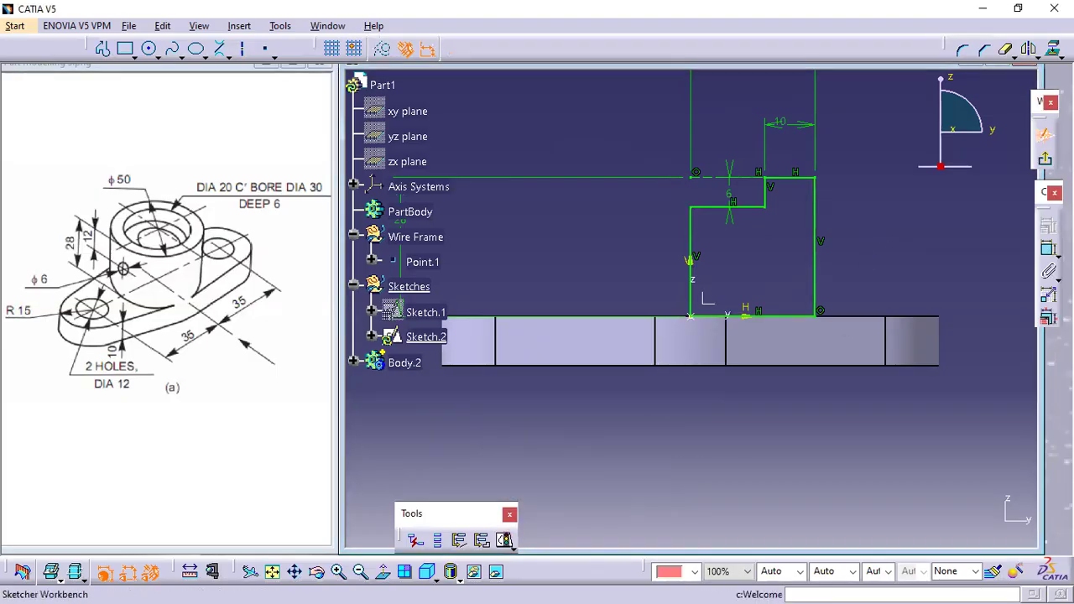
click(1044, 135)
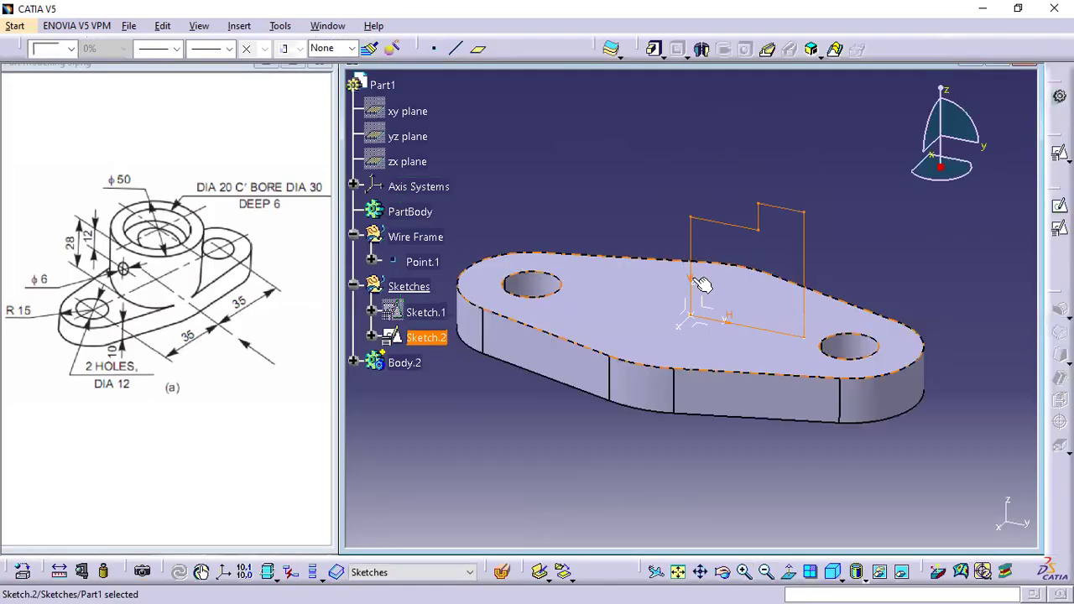
click(702, 49)
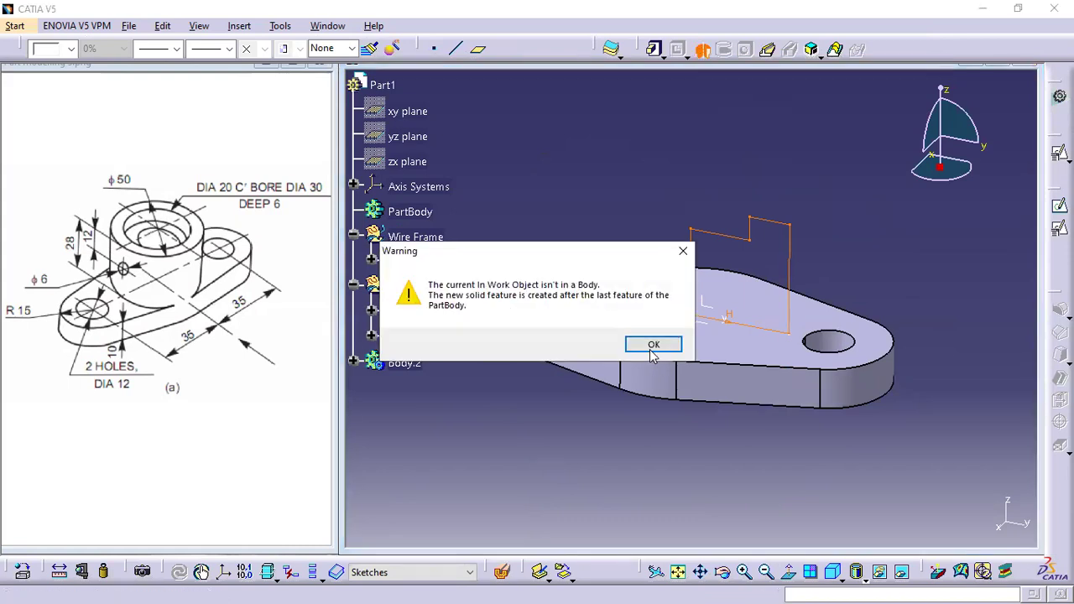
click(683, 250)
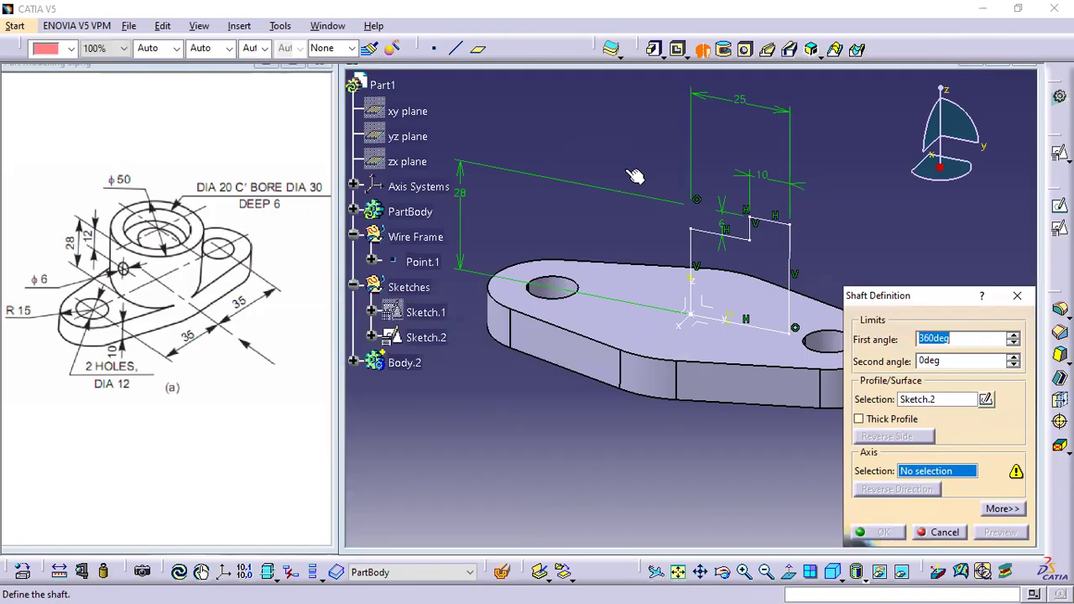
click(944, 534)
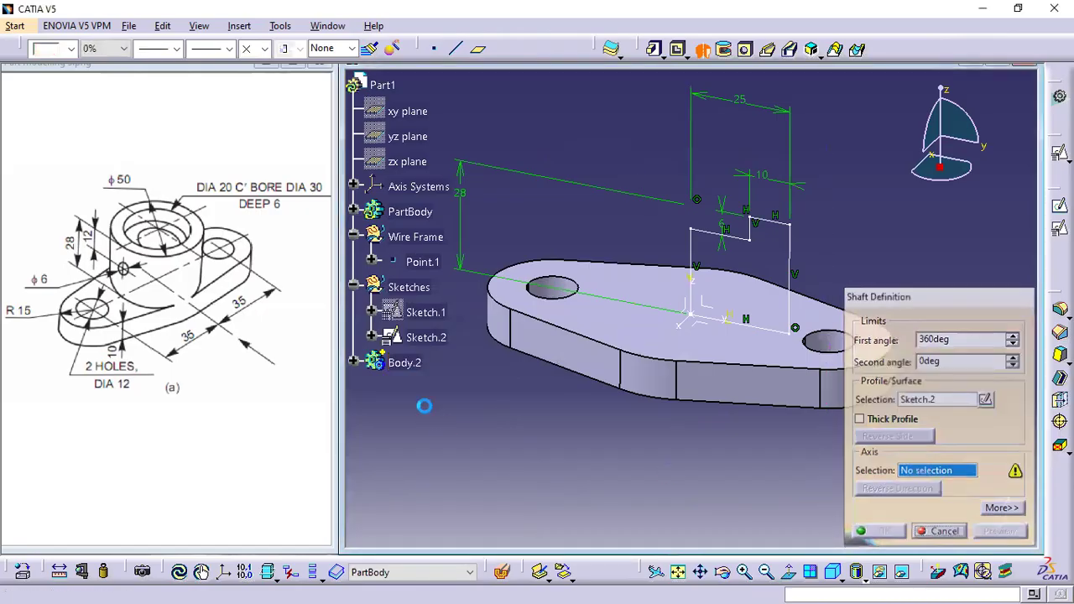
- Define Body.2 as the in-work object and create a 360° Shaft from Sketch.2 about the profile's vertical edge on the V axis
right_click(404, 367)
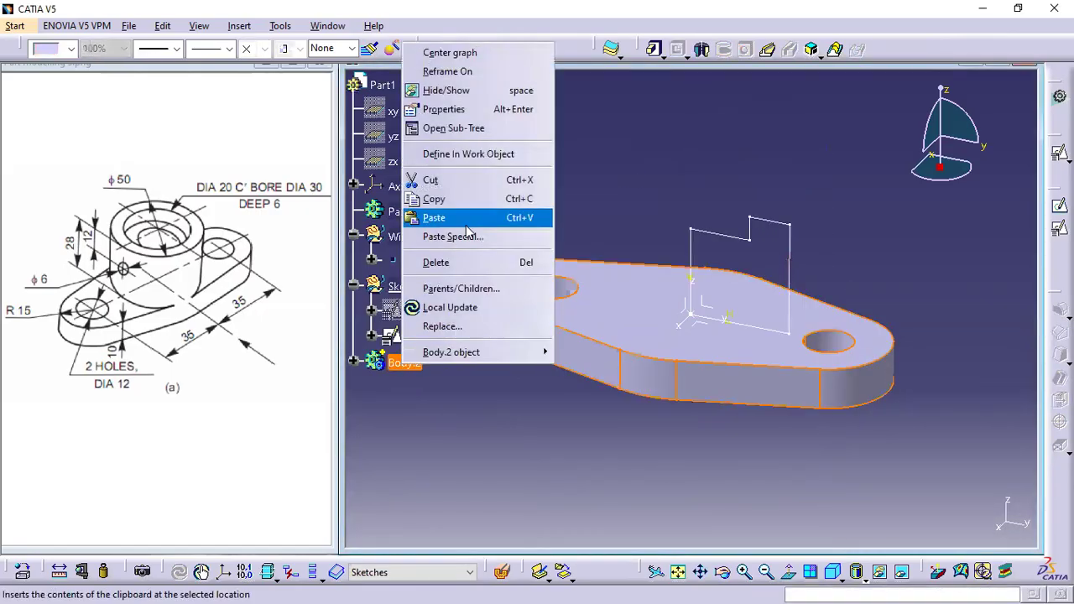
click(443, 154)
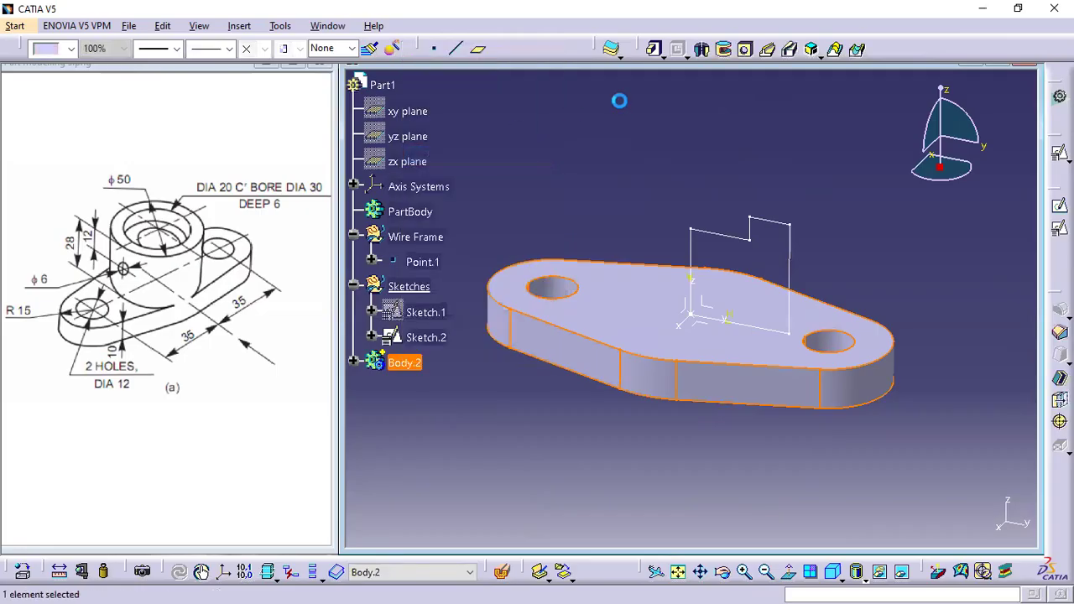
click(703, 52)
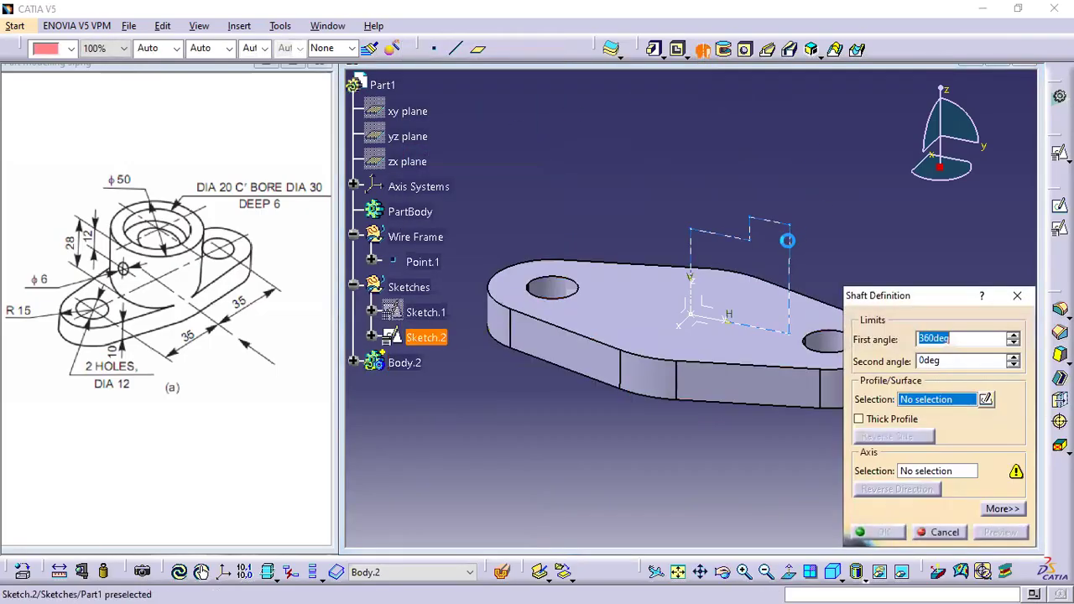
click(789, 239)
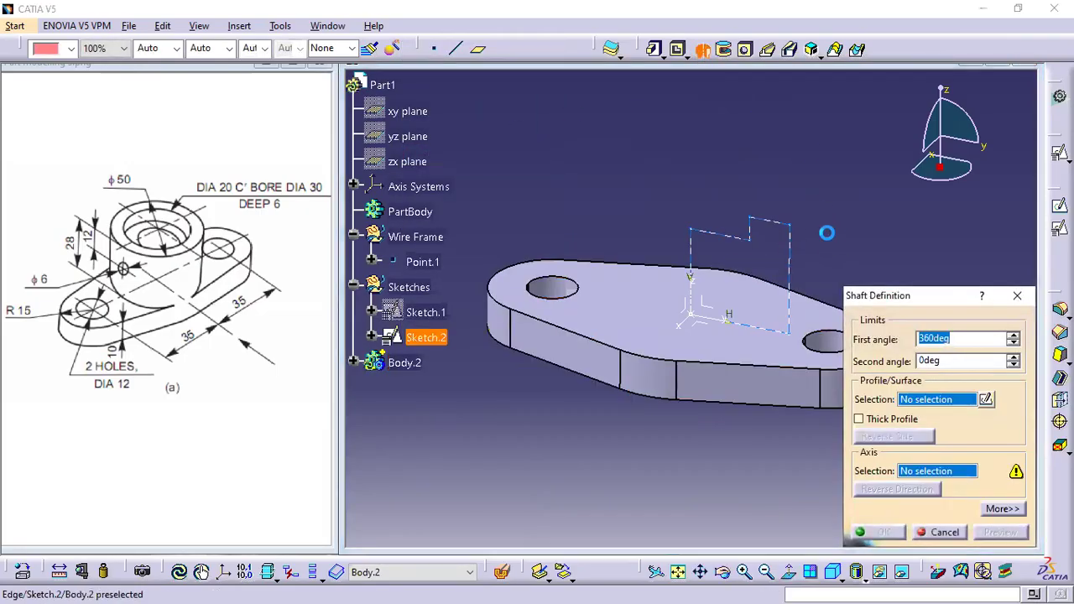
click(691, 256)
click(1001, 532)
middle_drag(641, 285, 688, 250)
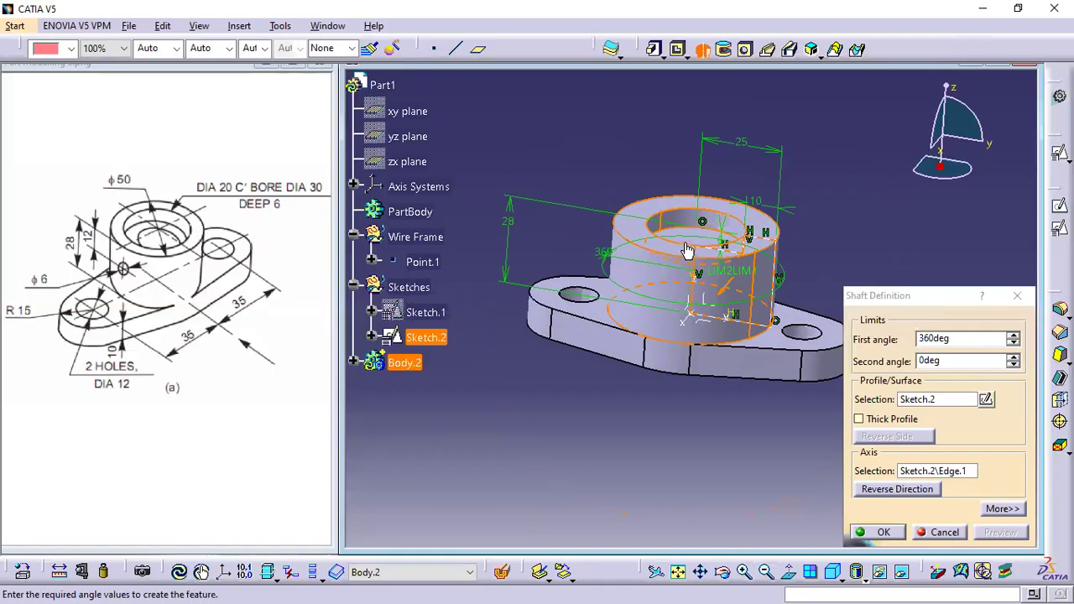
click(879, 532)
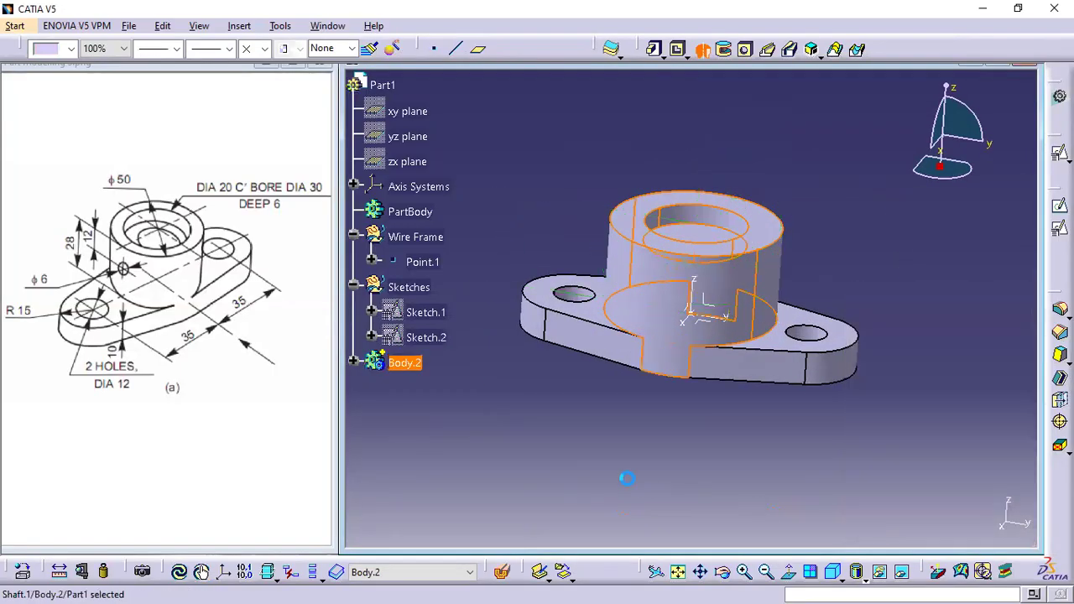
click(633, 480)
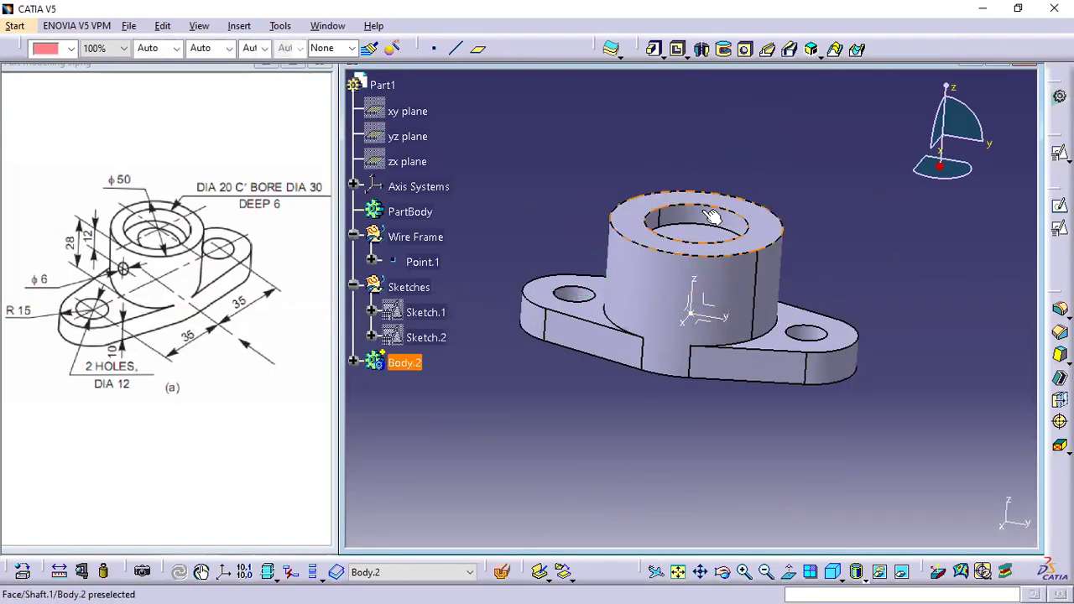
- Start a Pocket and extract the counterbore's circular floor face as its profile
middle_drag(547, 204, 554, 235)
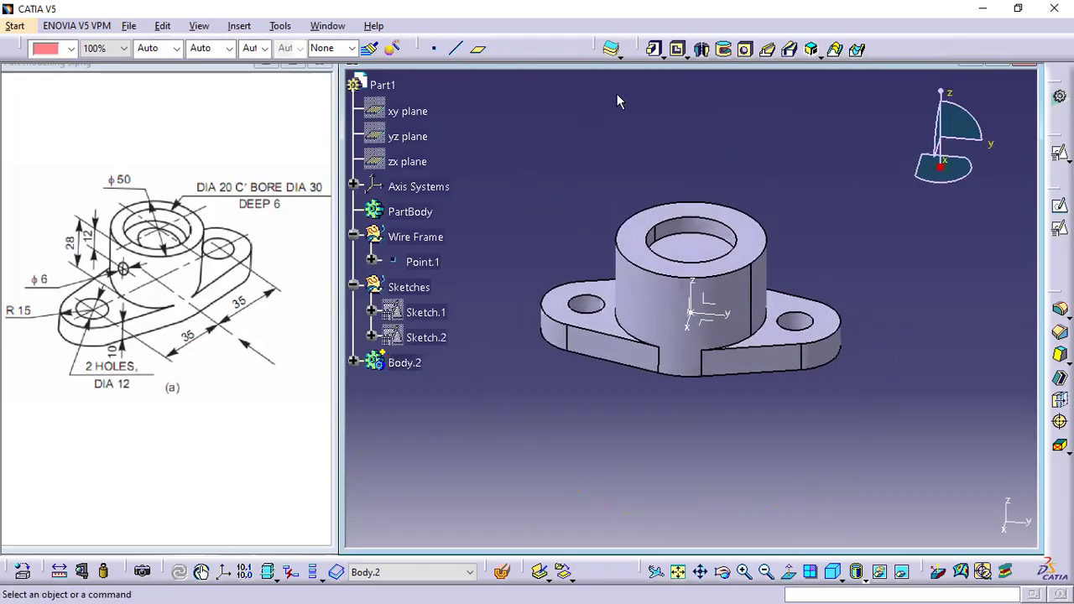
click(678, 50)
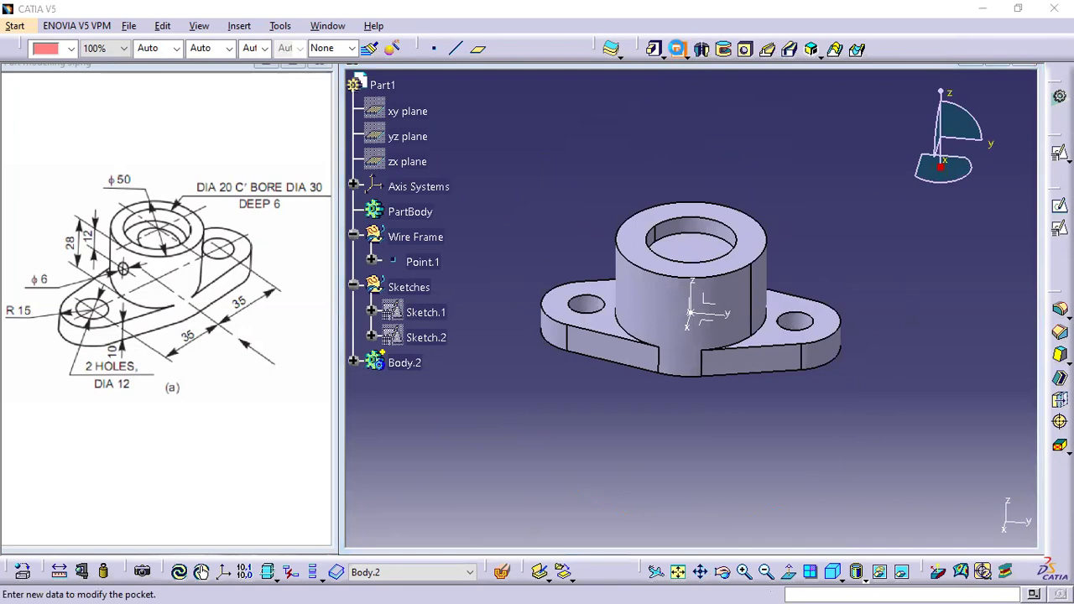
right_click(930, 339)
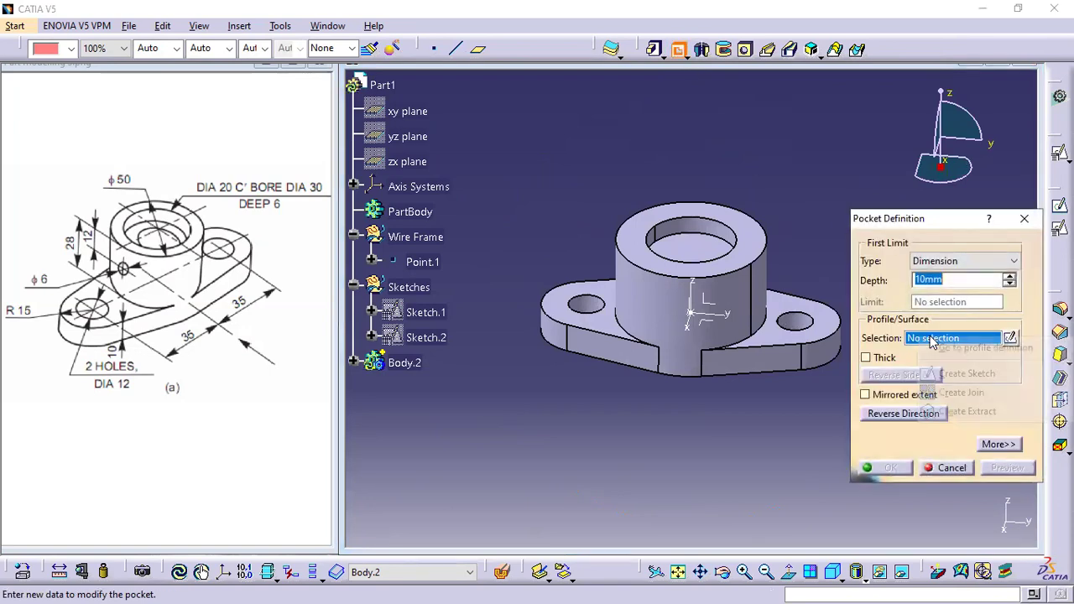
click(974, 413)
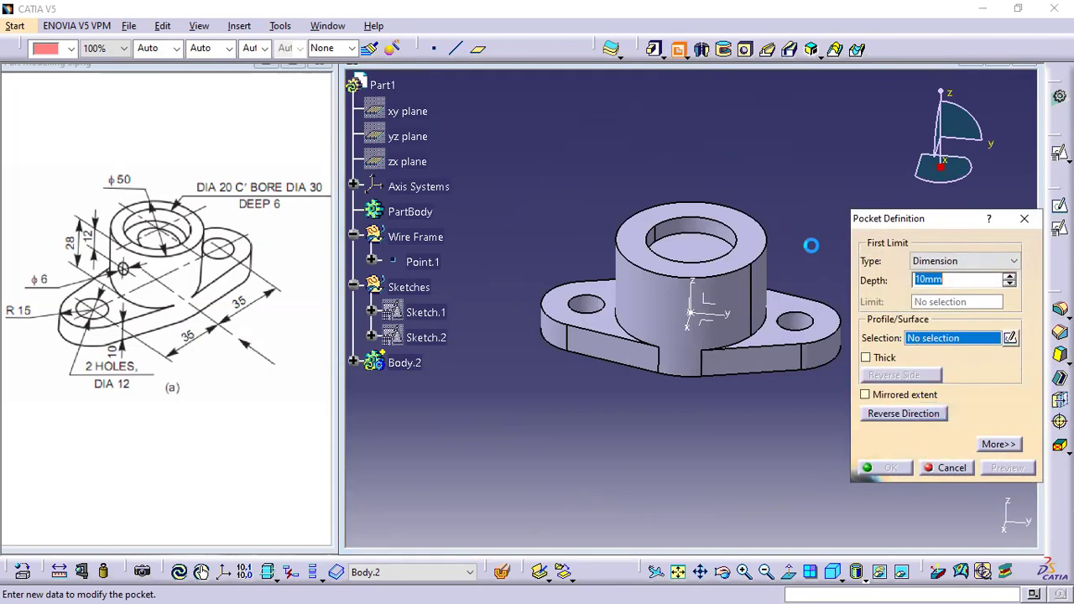
click(717, 242)
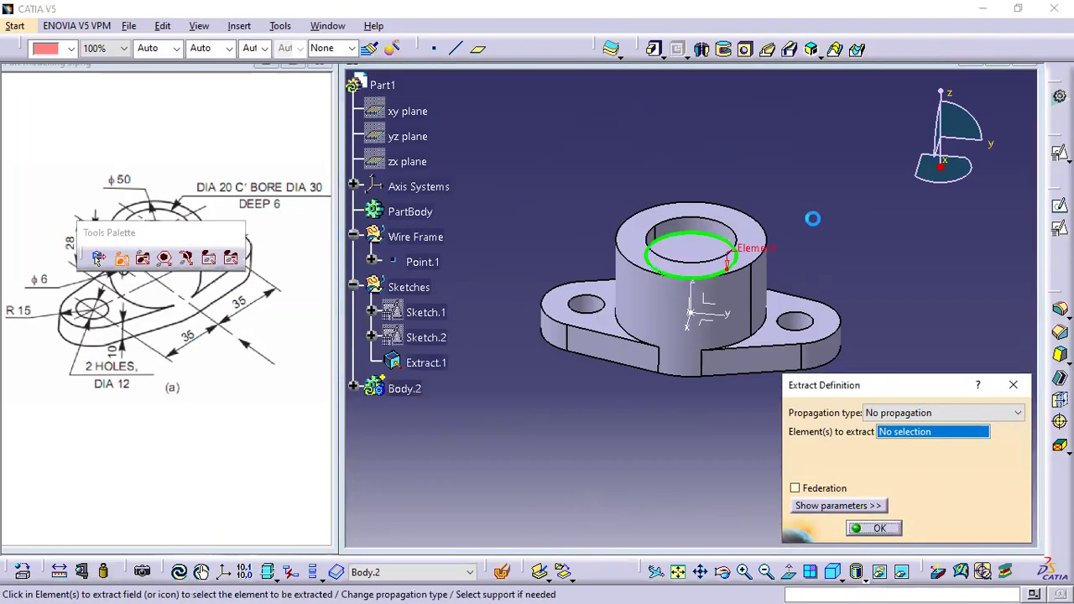
click(876, 529)
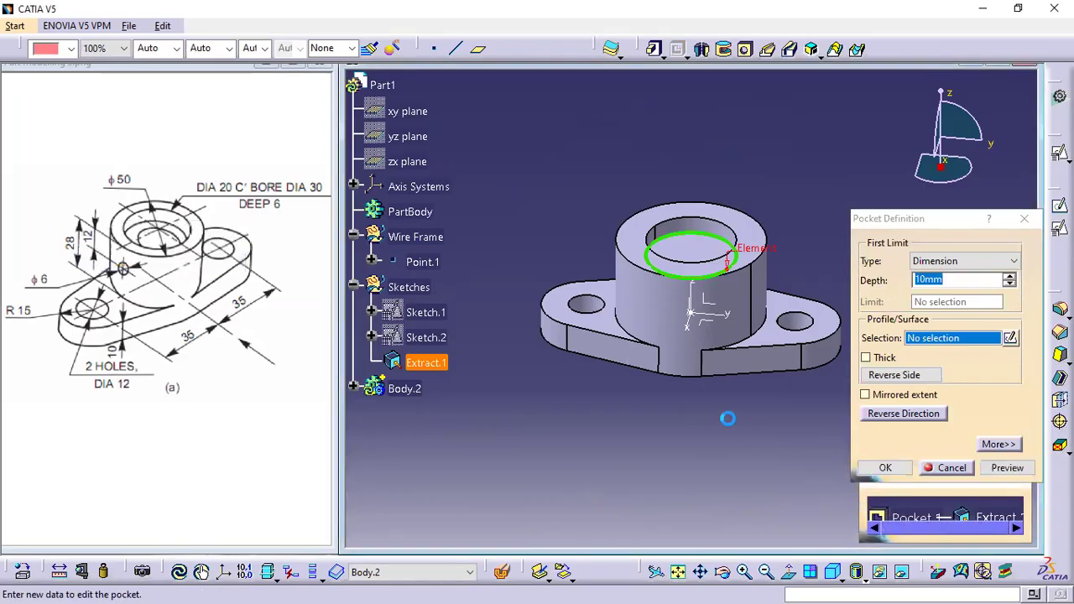
- Cut the pocket from the extracted counterbore floor down through the part with a depth of 65 mm
middle_drag(703, 419, 717, 381)
drag(705, 272, 699, 437)
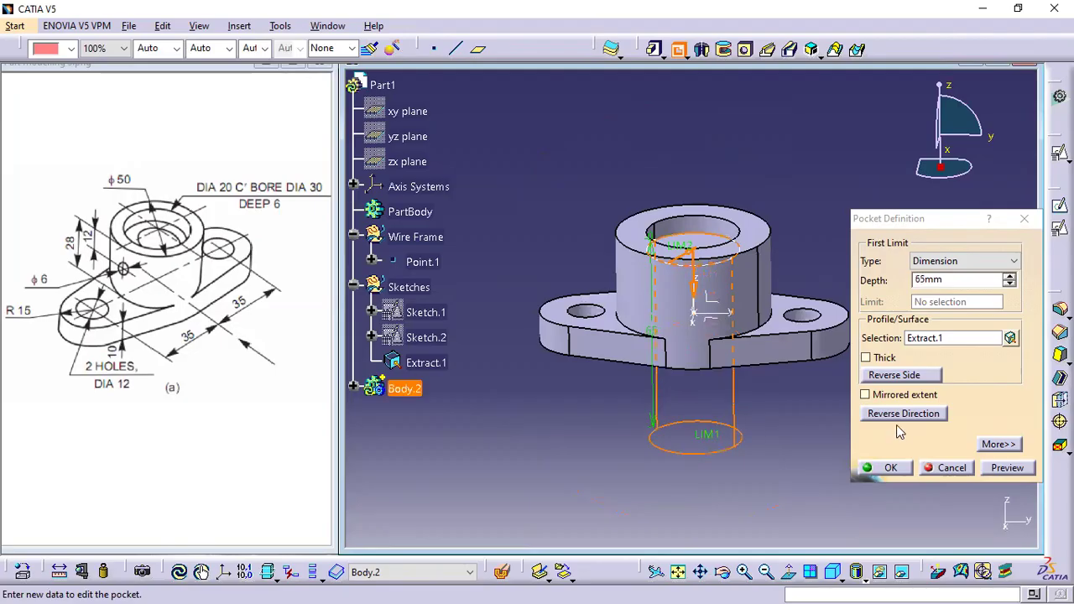
click(891, 468)
middle_drag(631, 349, 571, 370)
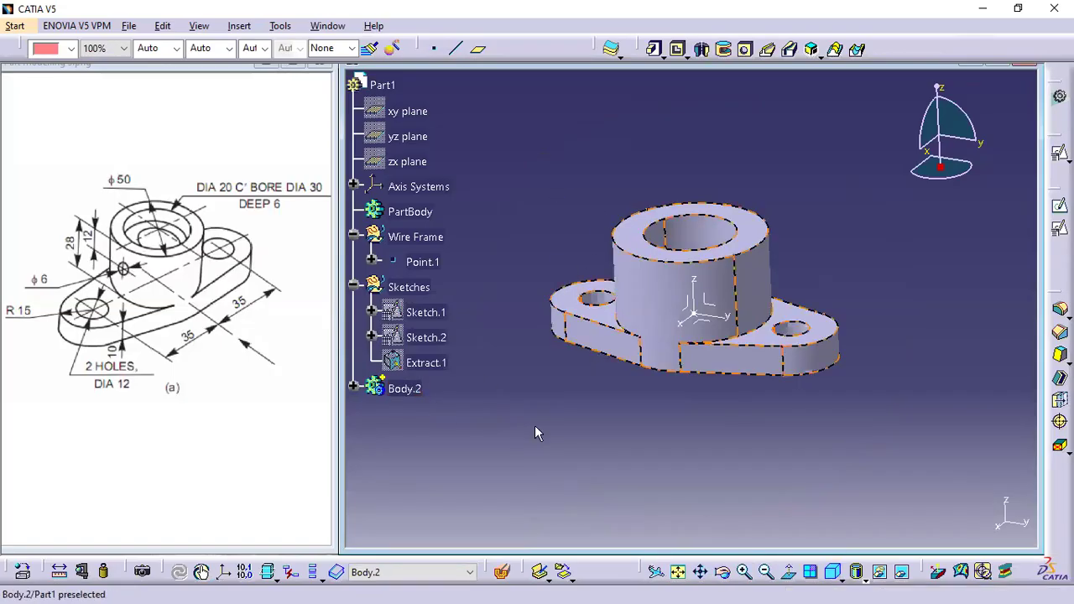
middle_drag(669, 398, 722, 333)
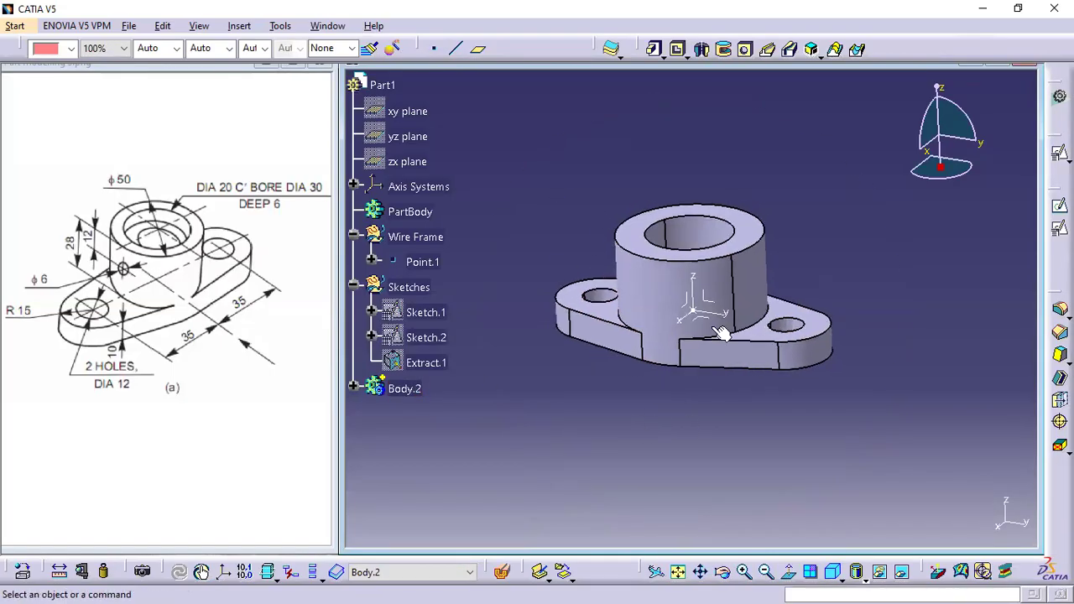
- Define the Sketches set as the in-work object and start a positioned sketch on the axis system's ZX plane
click(697, 307)
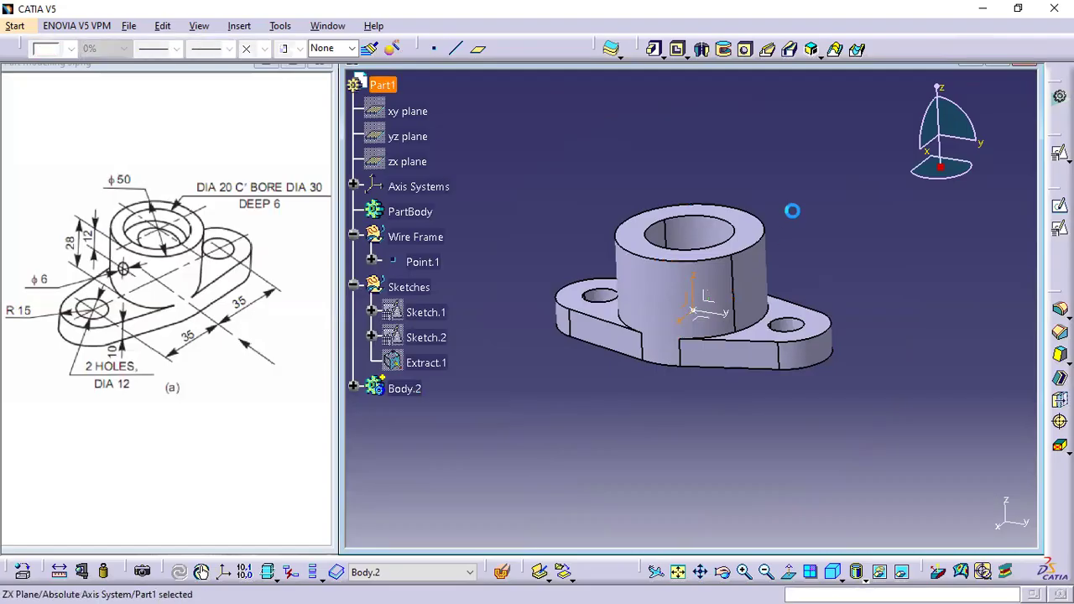
click(608, 166)
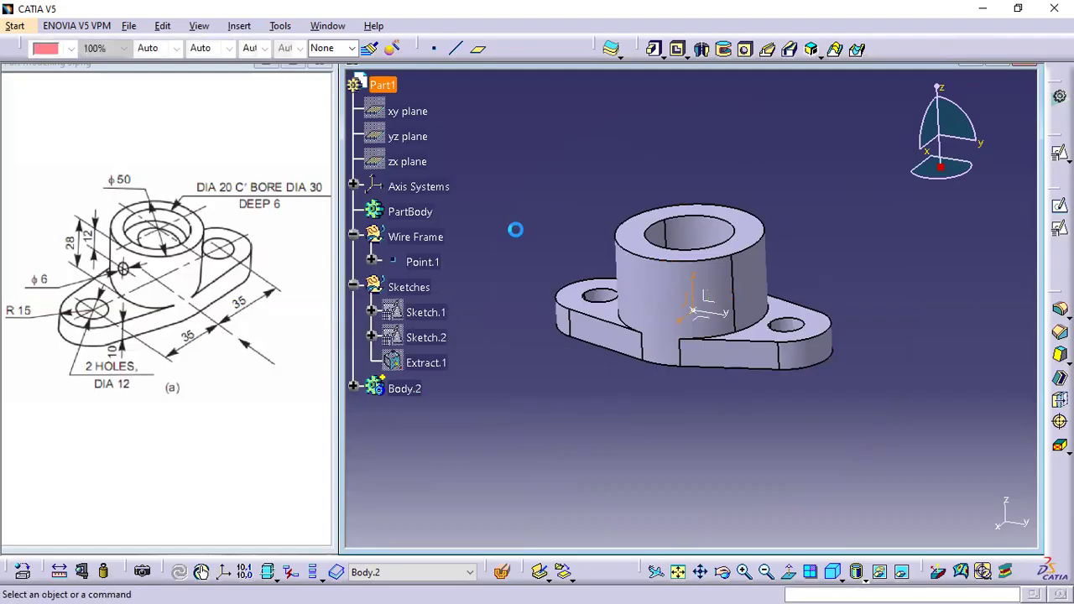
right_click(409, 287)
click(470, 393)
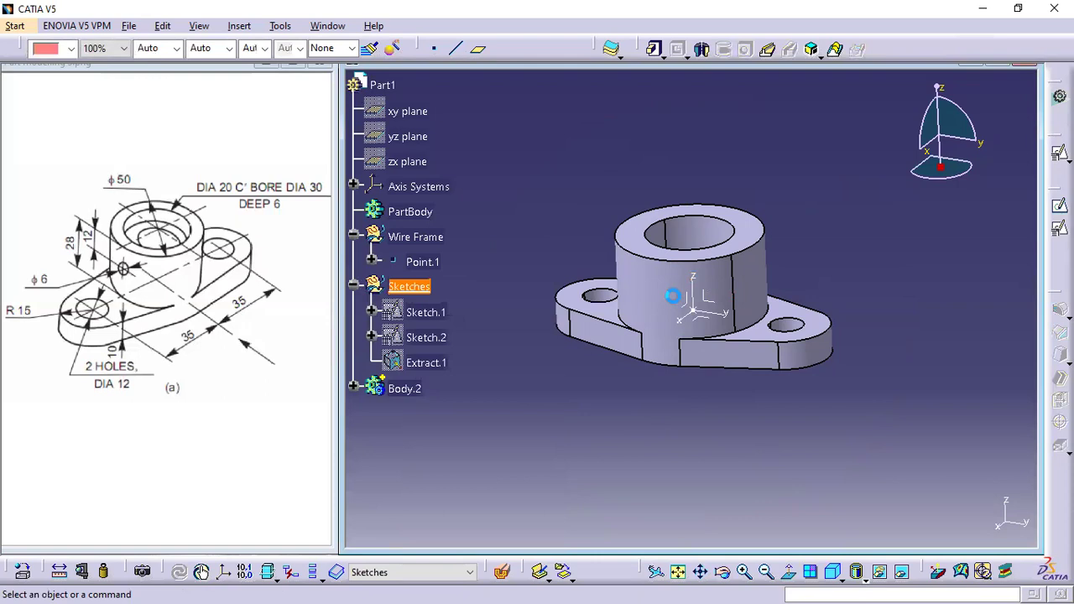
click(697, 307)
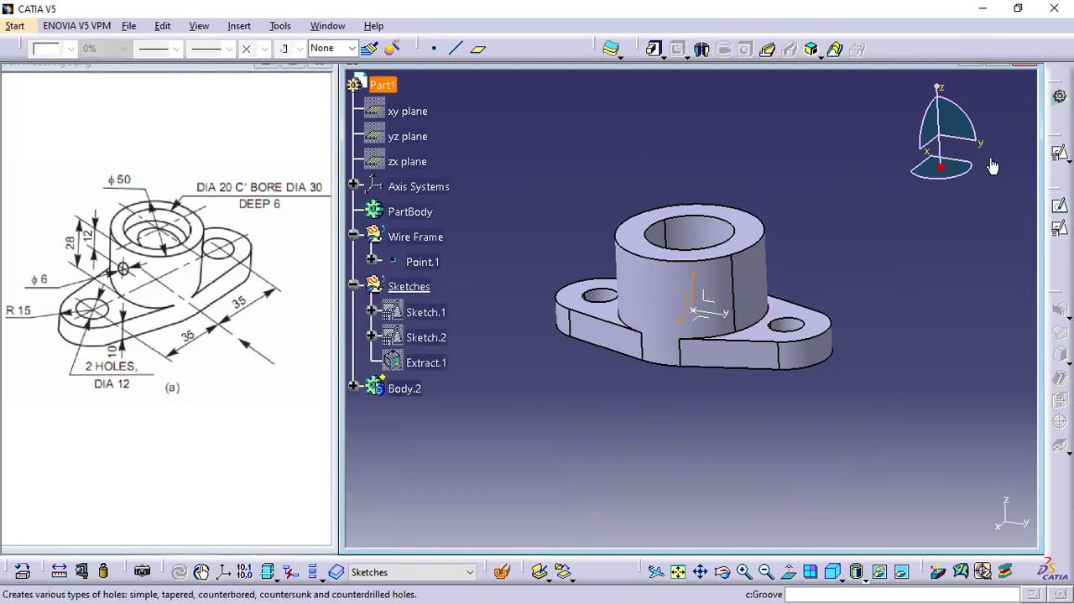
click(1059, 226)
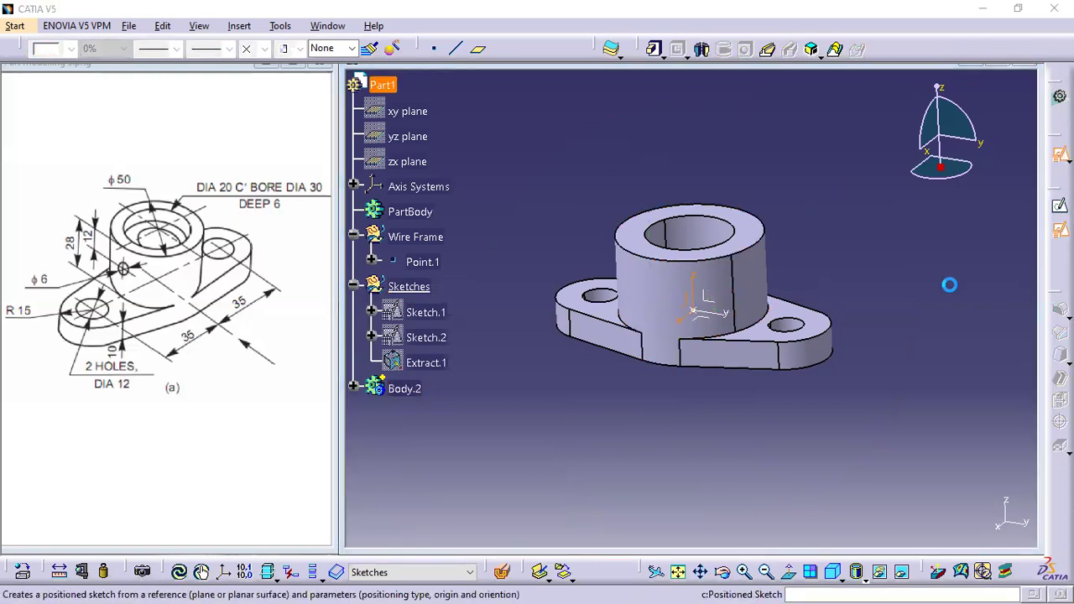
- Set the sketch origin to the projection of Point.1, swap the axes, reverse H and enter the sketch
click(879, 222)
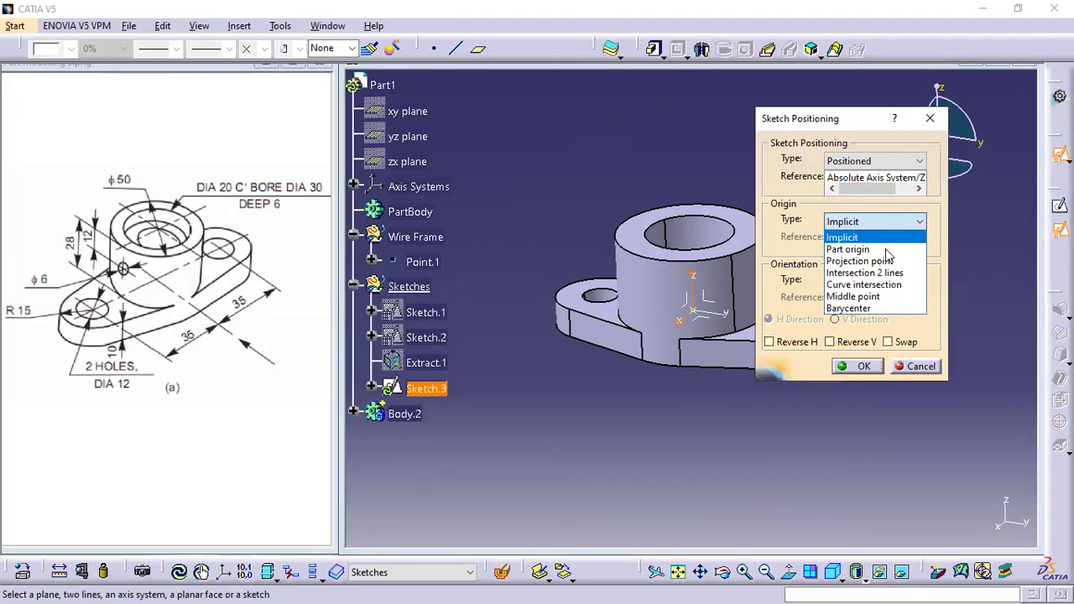
click(869, 257)
click(420, 262)
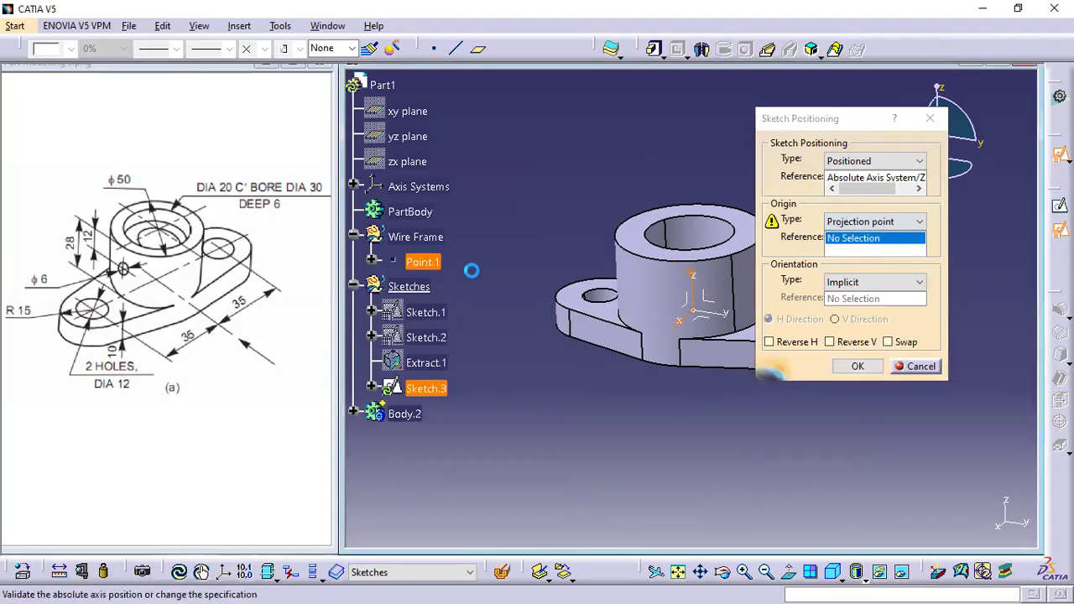
click(901, 344)
click(782, 344)
click(865, 366)
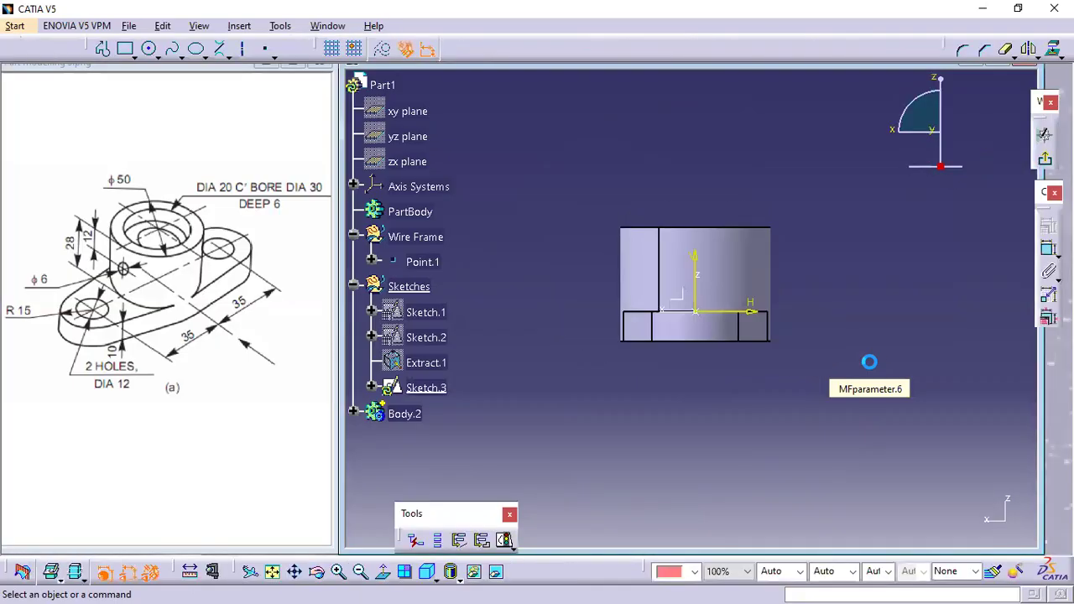
- Sketch a circle of radius 3 mm centred on the V axis, about 11.6 mm above the origin
click(149, 48)
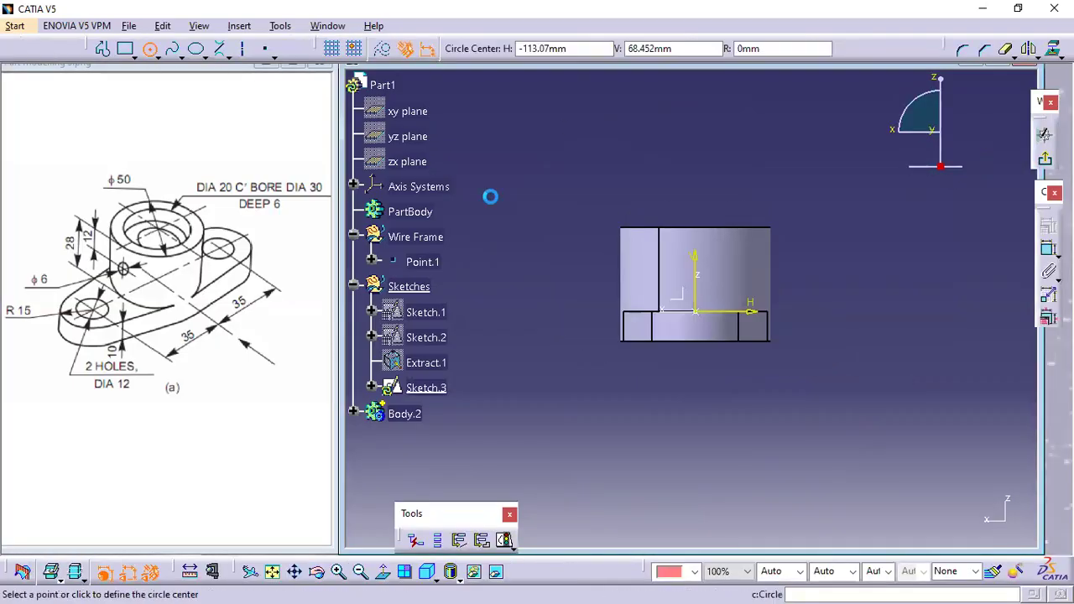
click(770, 49)
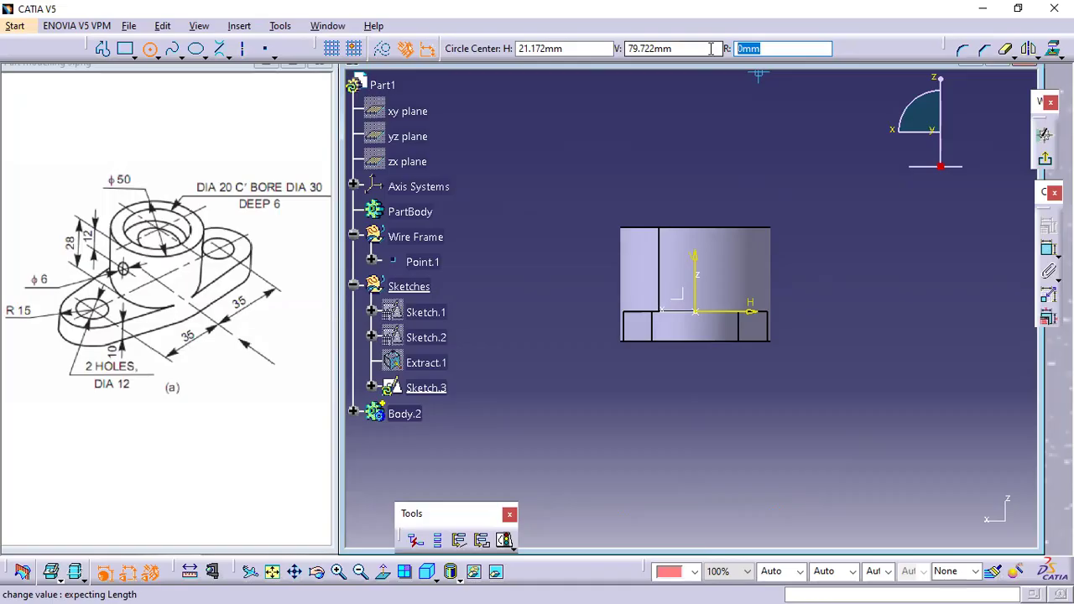
text(3)
key(Return)
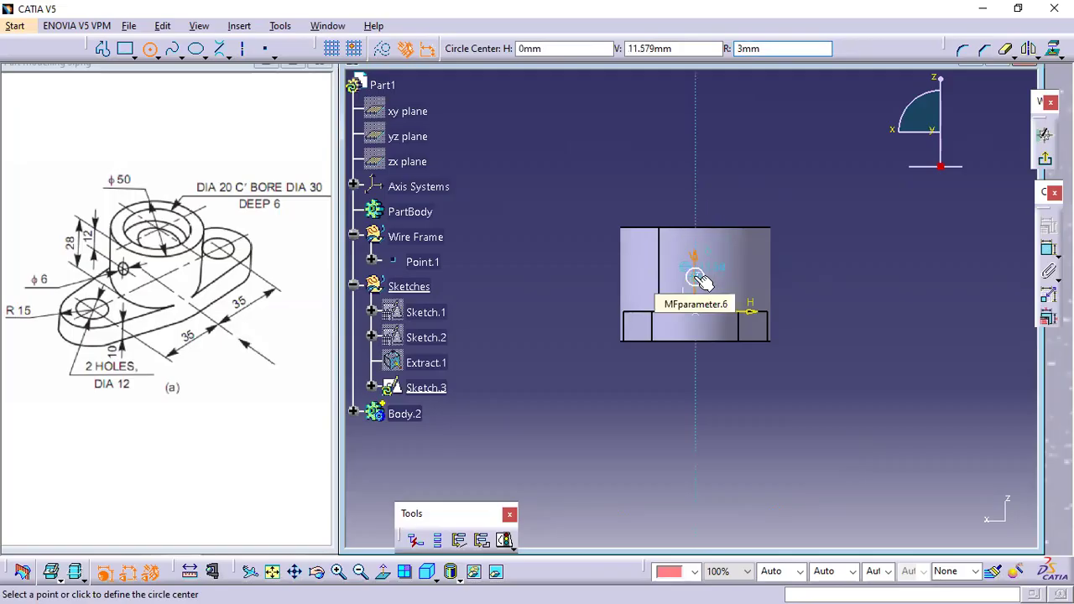
click(695, 277)
- Move the circle's radius constraint outside the boss and change its dimension type to Diameter
middle_drag(880, 304, 843, 248)
drag(713, 254, 896, 260)
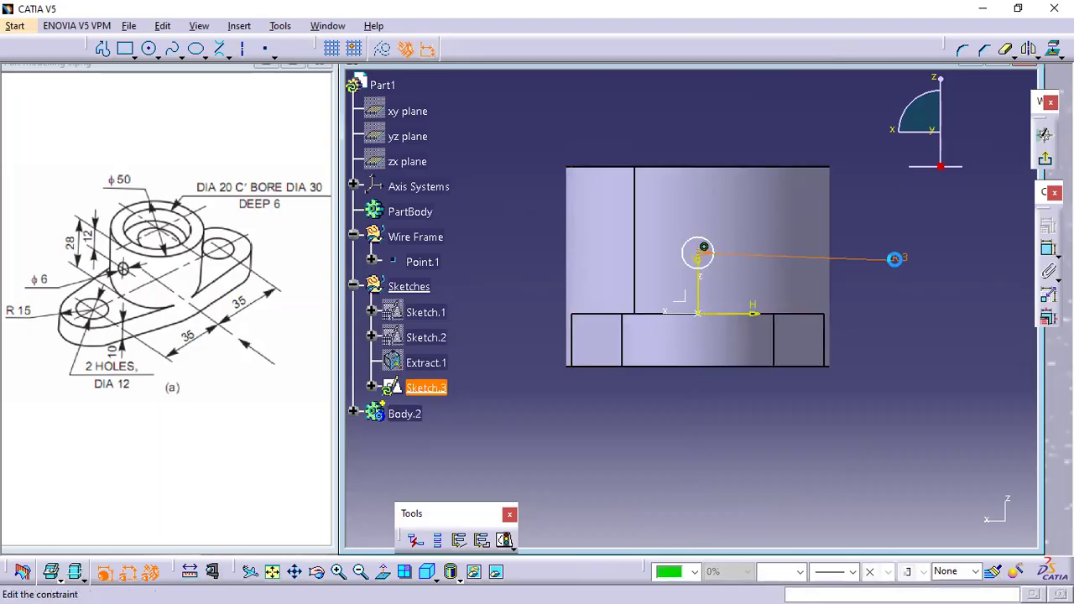
double_click(898, 258)
click(542, 483)
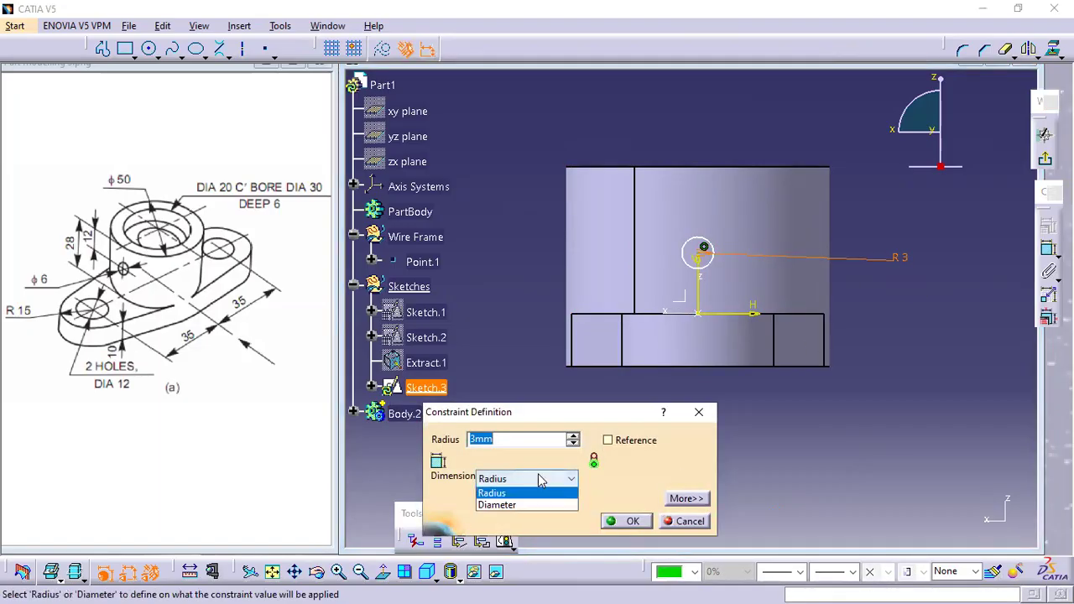
click(546, 506)
key(Return)
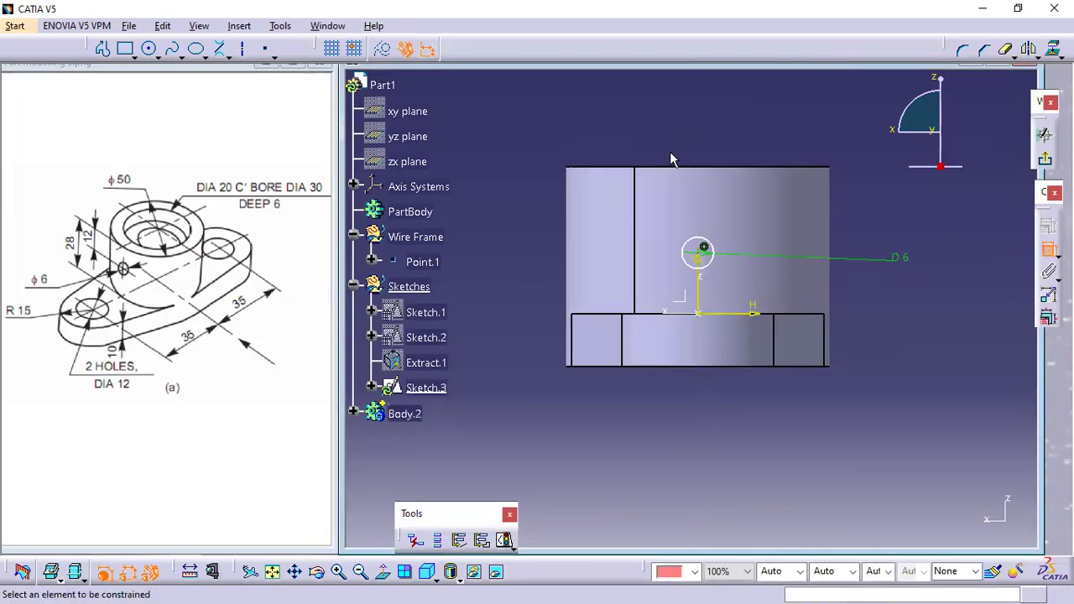
- Dimension the circle's centre from the boss's top edge, set the distance to 12 mm and exit the sketch
click(702, 249)
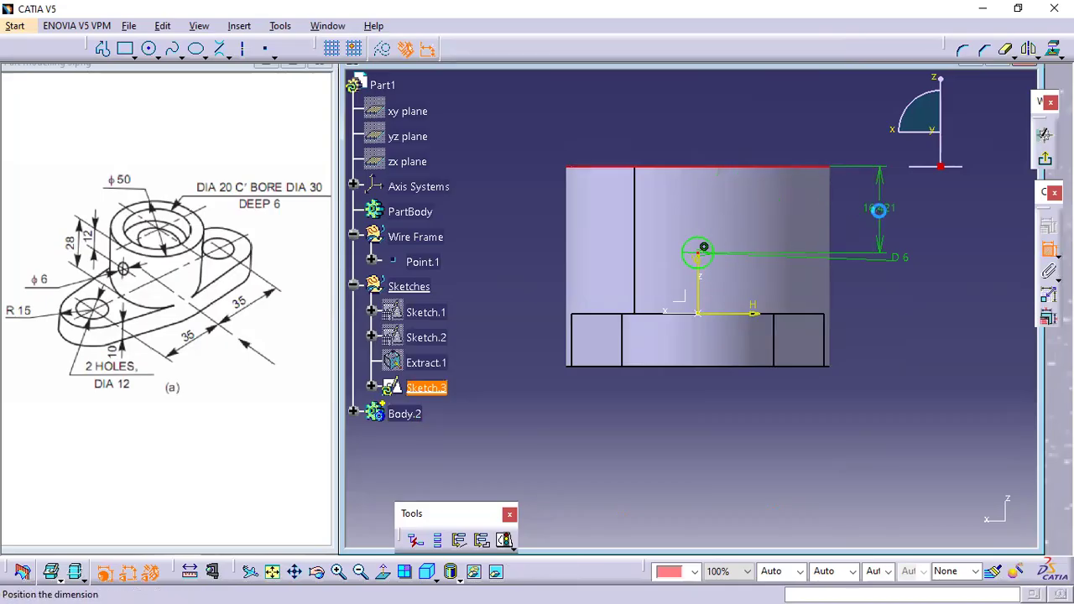
click(880, 217)
double_click(877, 187)
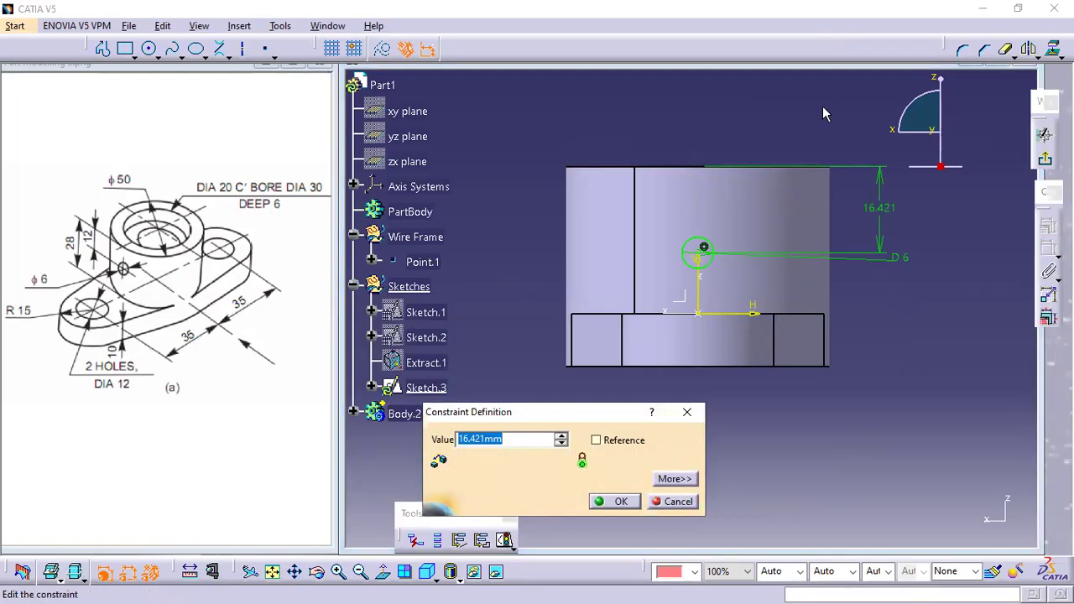
text(28)
key(Return)
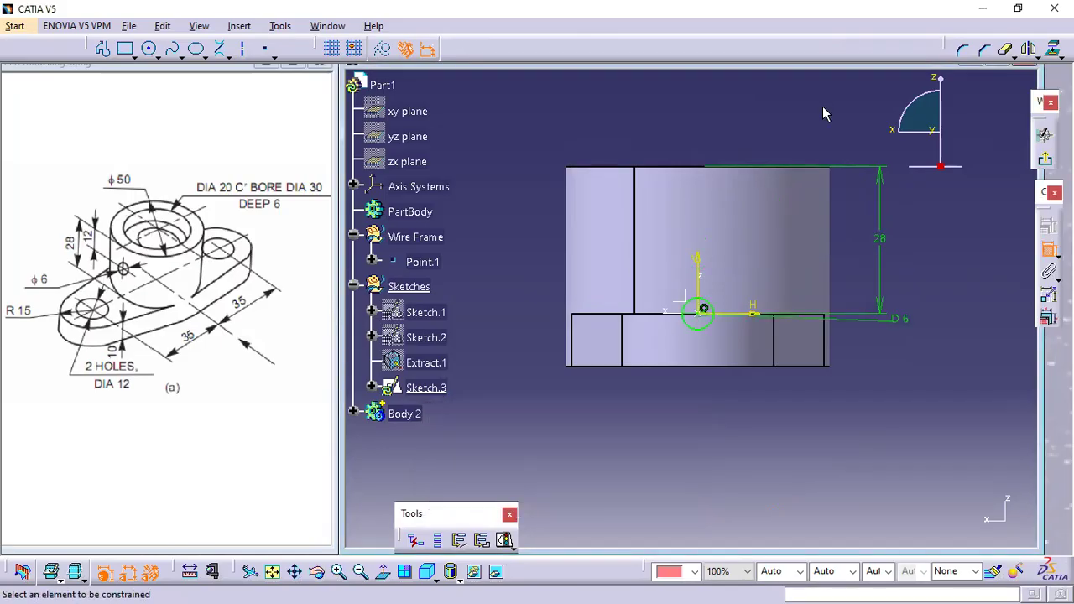
double_click(879, 230)
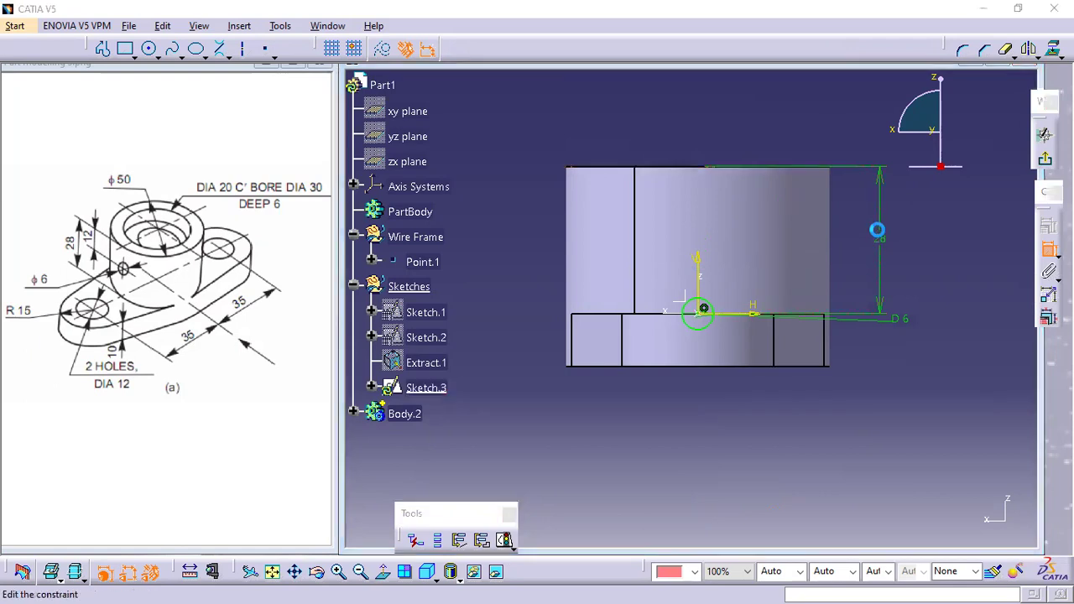
text(12)
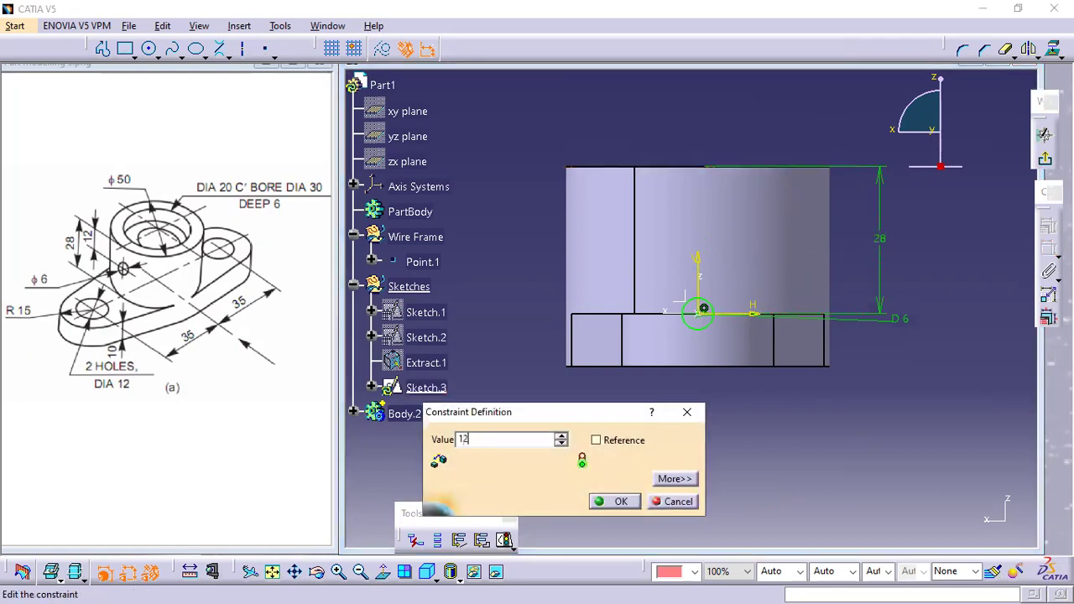
key(Return)
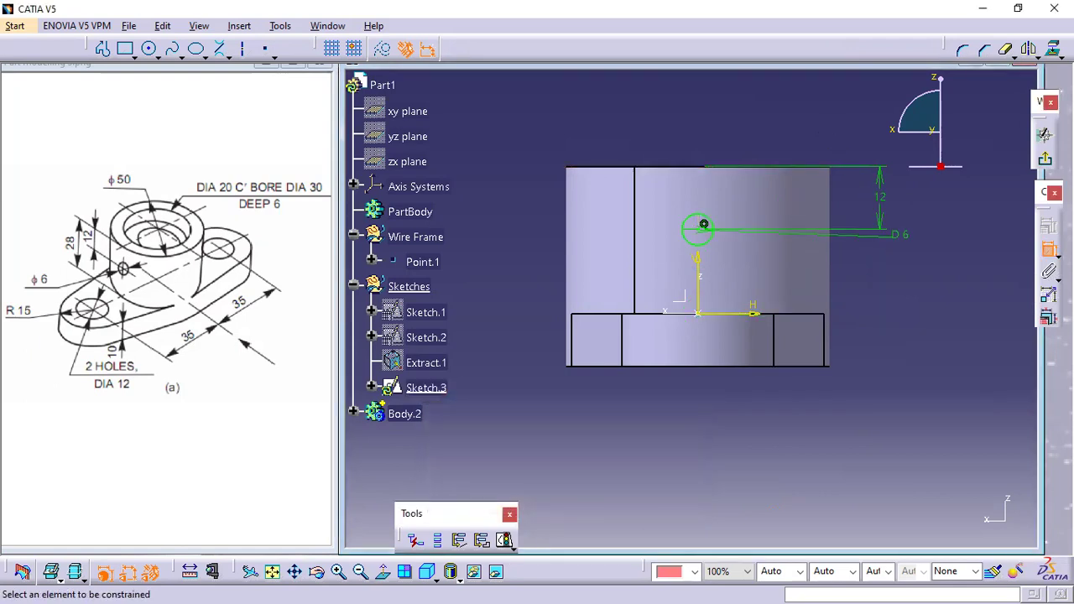
click(1047, 158)
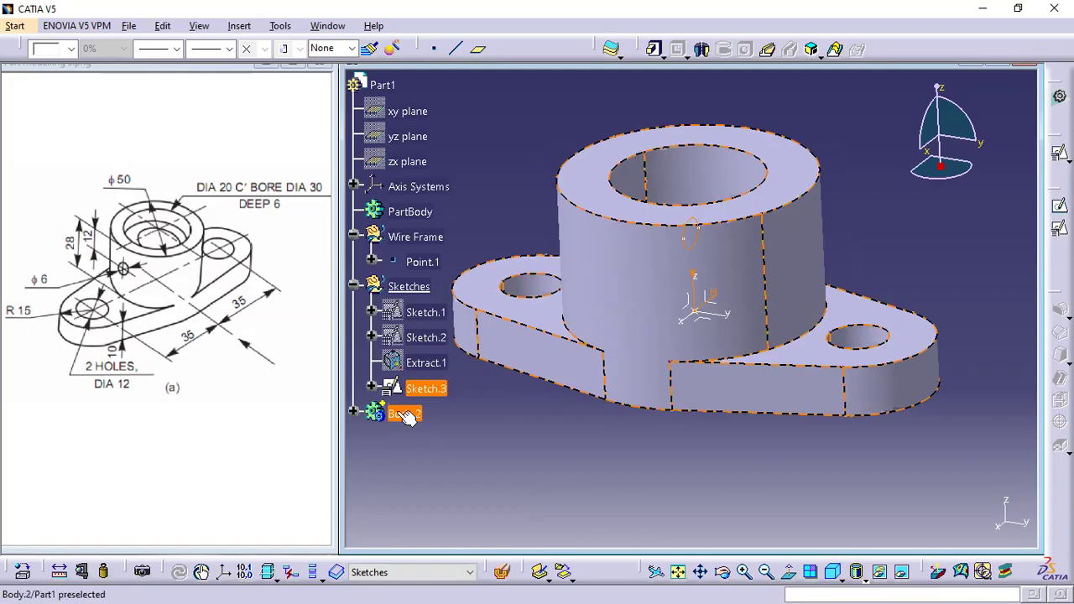
click(693, 238)
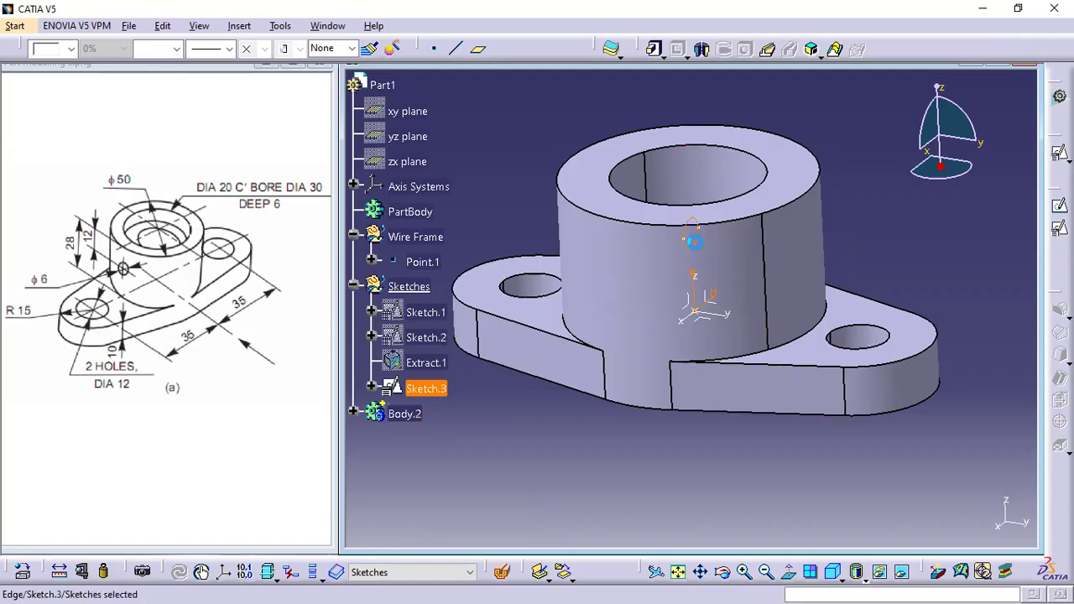
double_click(694, 240)
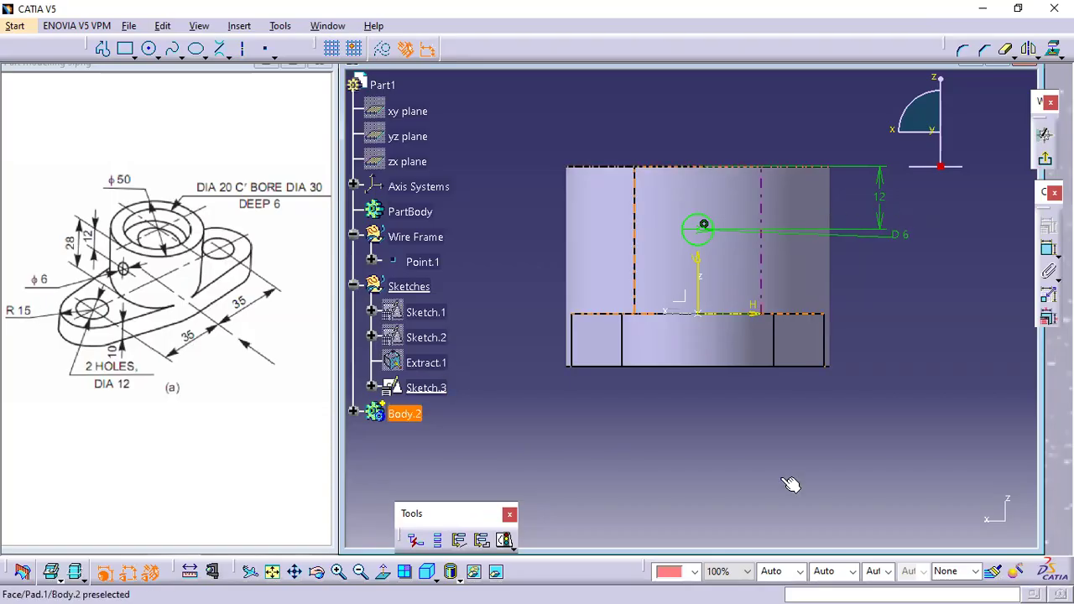
click(1047, 160)
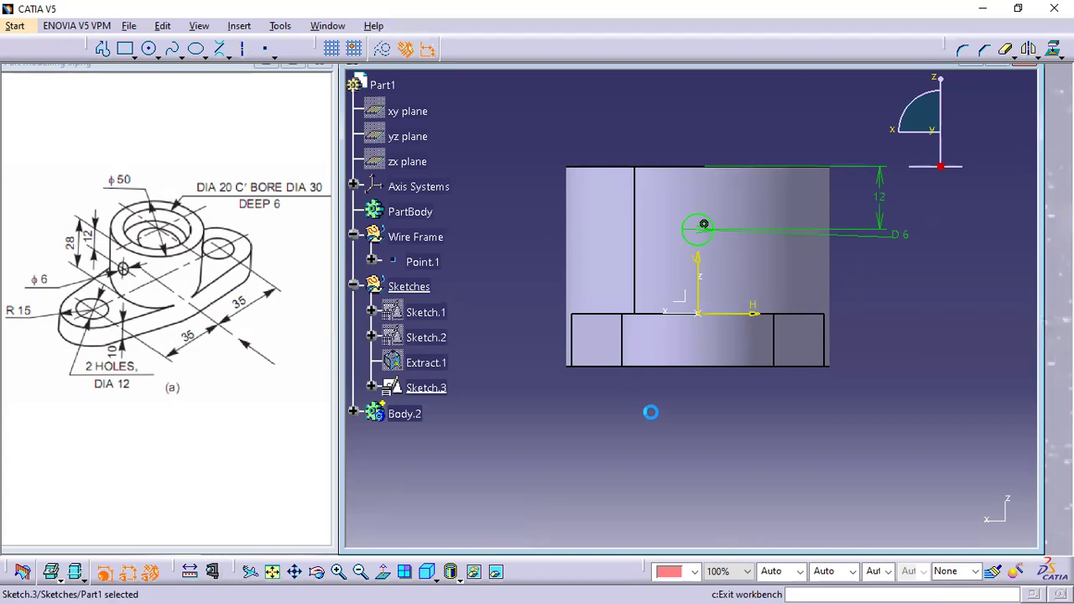
- Define Body.2 as the in-work object and pocket Sketch.3 through the boss, 65 mm deep with mirrored extent
right_click(405, 414)
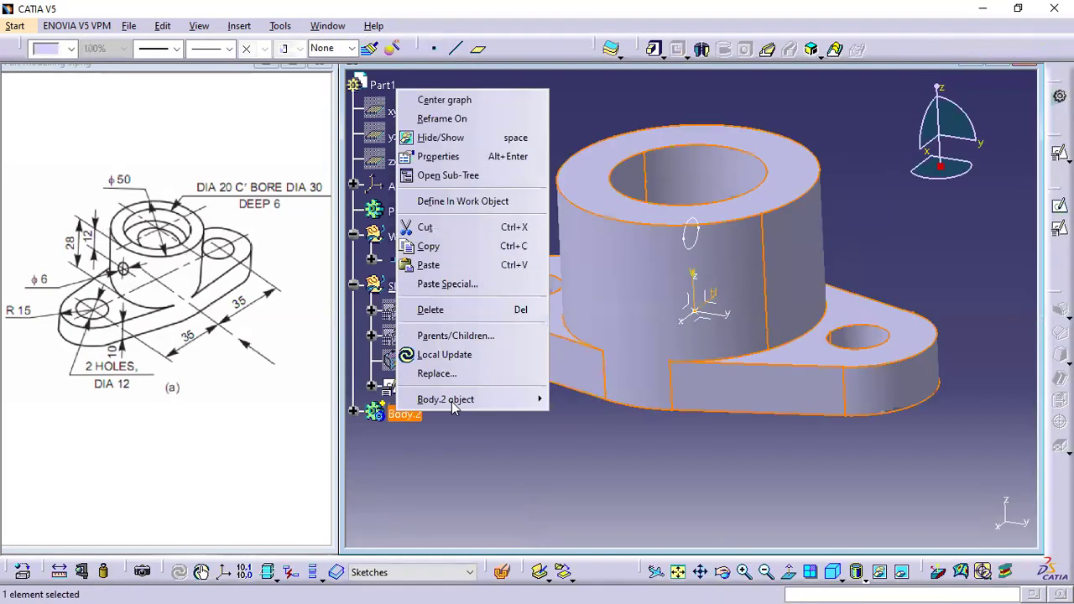
click(482, 208)
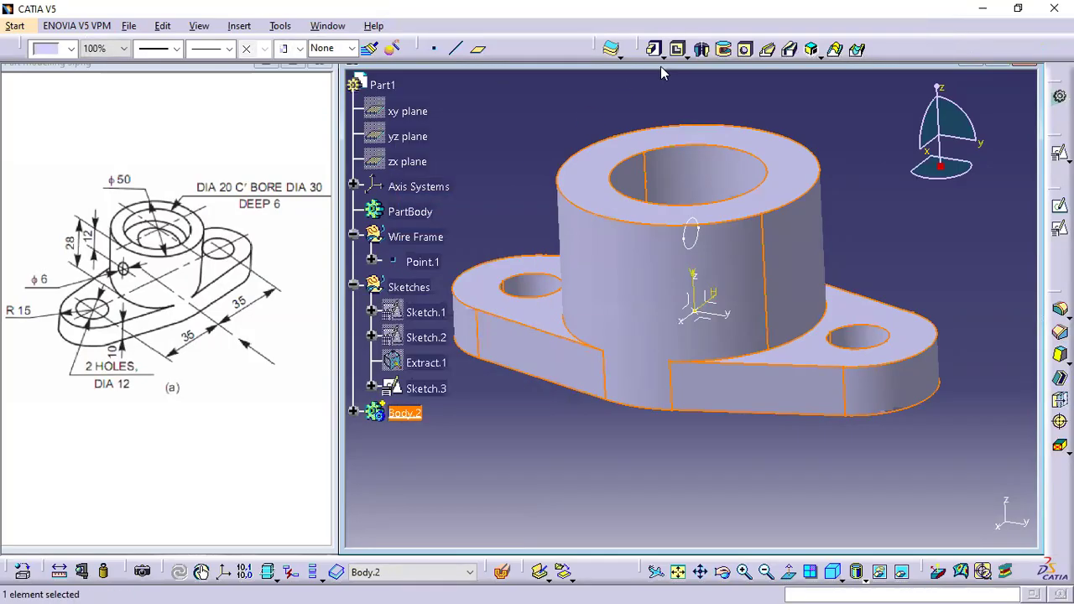
click(680, 48)
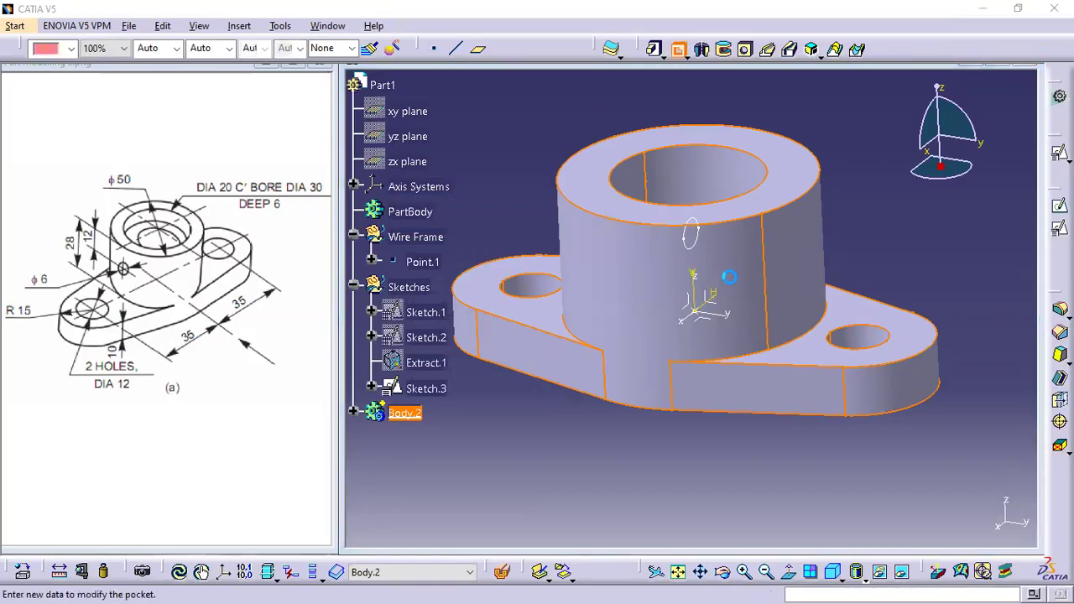
click(690, 243)
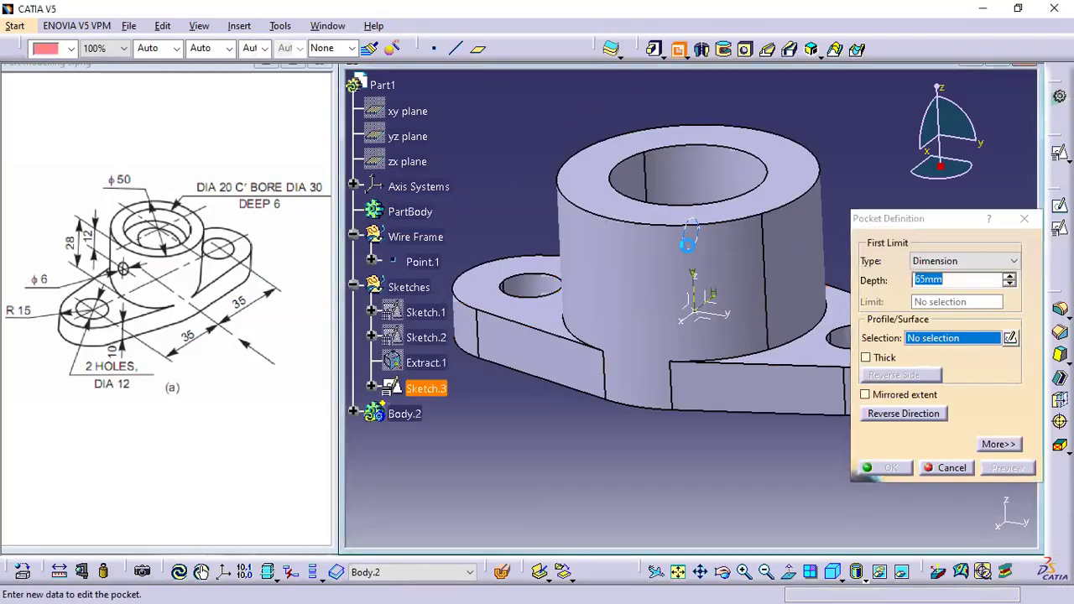
click(898, 396)
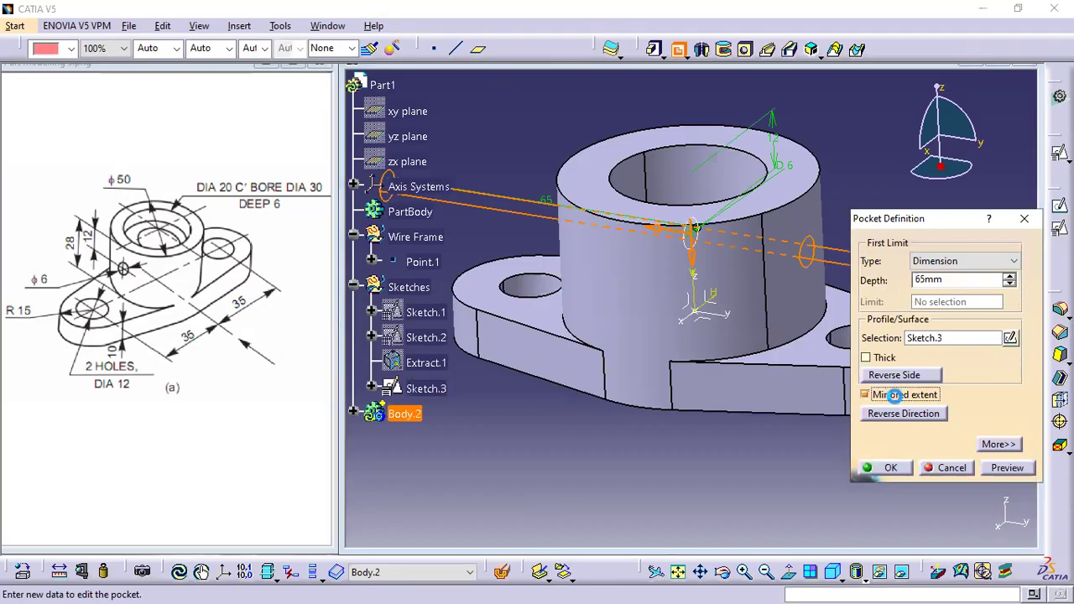
click(888, 467)
middle_drag(577, 278, 659, 367)
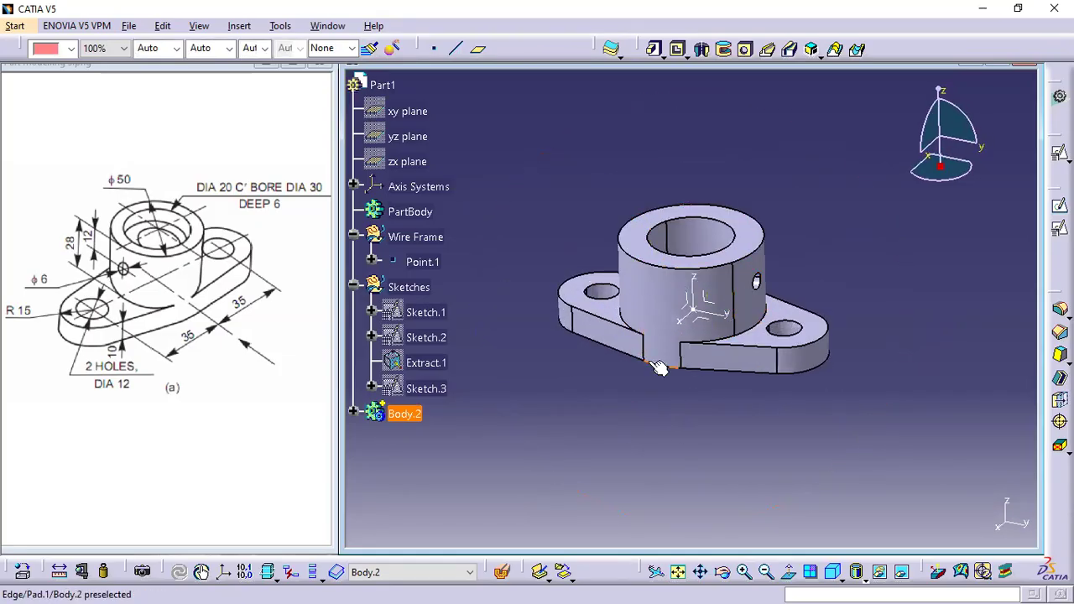